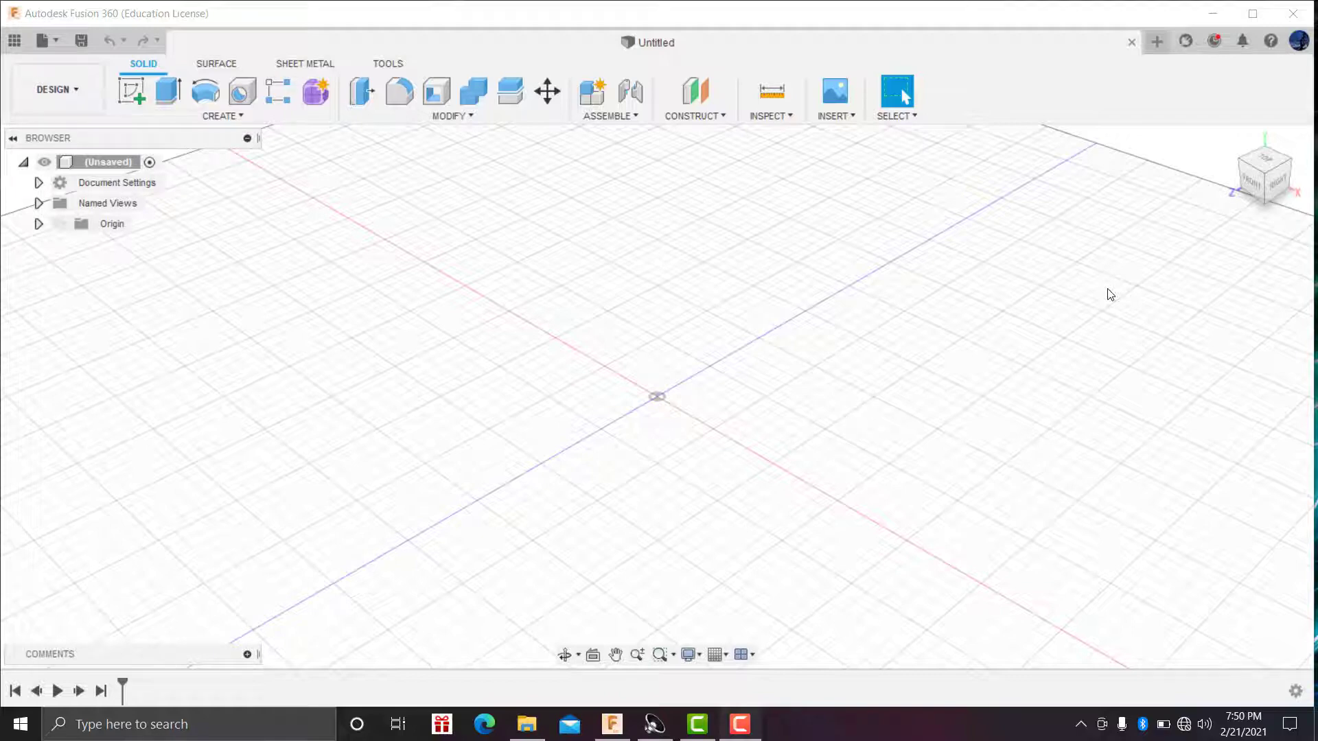
# Sketch a 20 mm circumscribed hexagon centred on the origin on the XZ plane
pyautogui.click(39, 223)
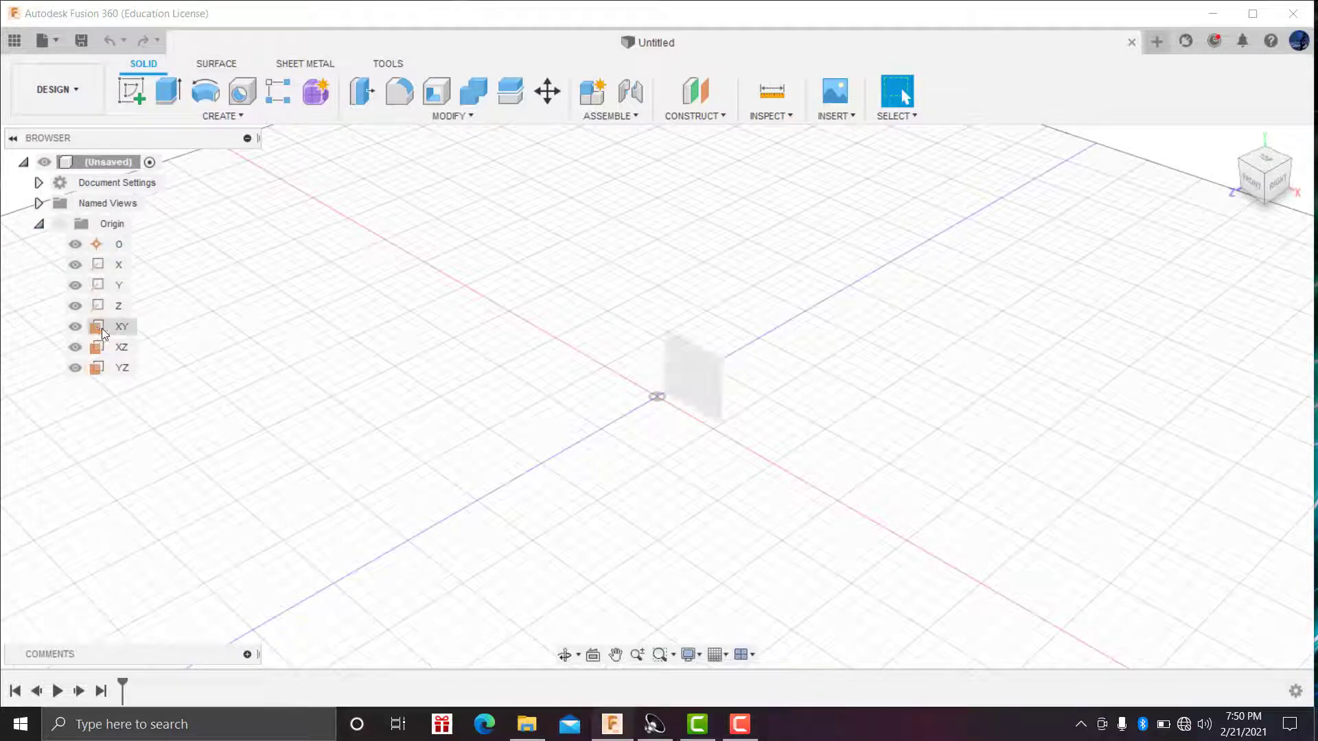
pyautogui.click(108, 348)
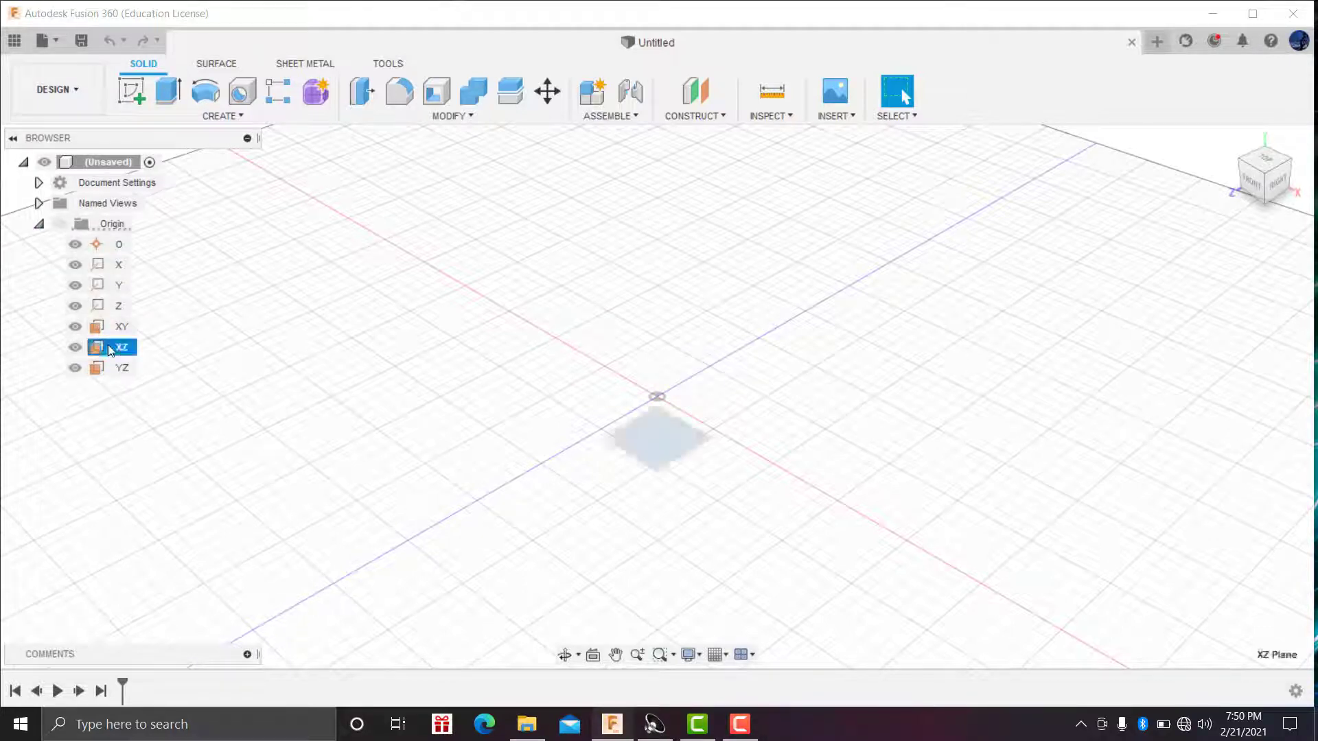
pyautogui.click(134, 100)
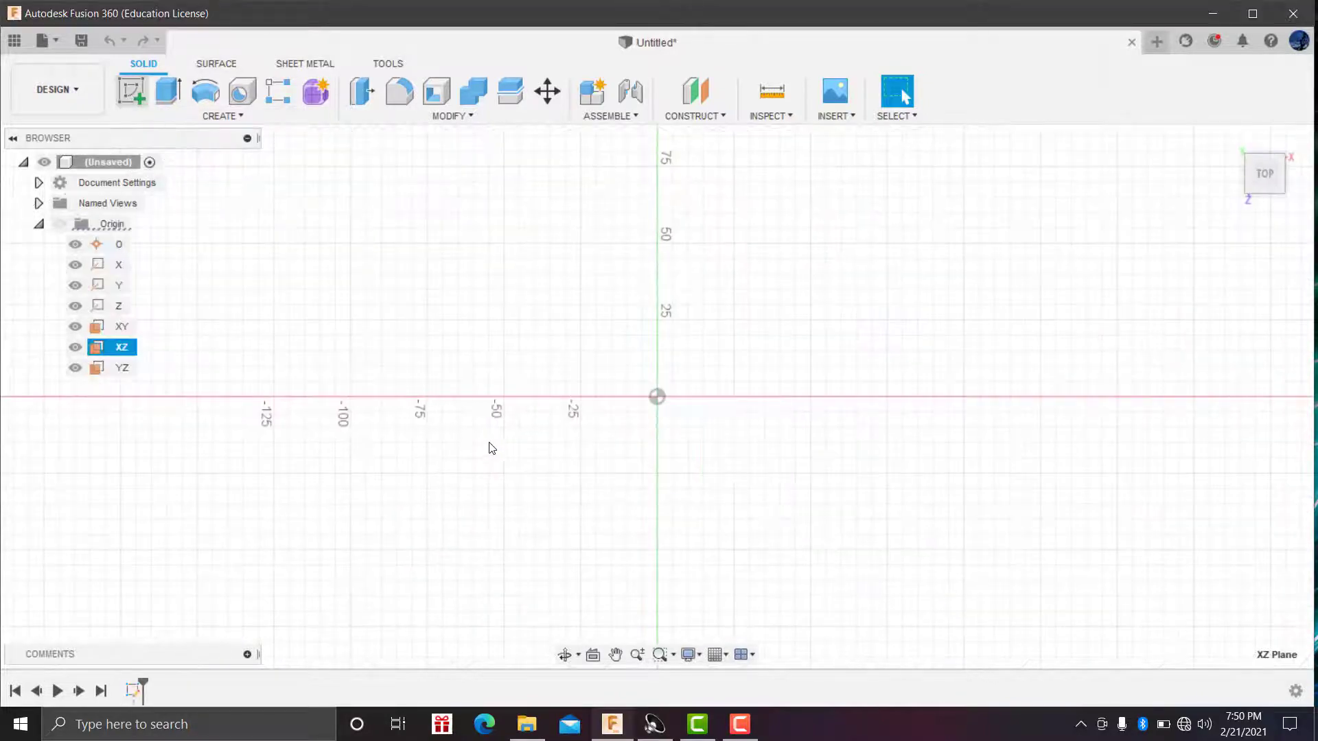
pyautogui.click(243, 127)
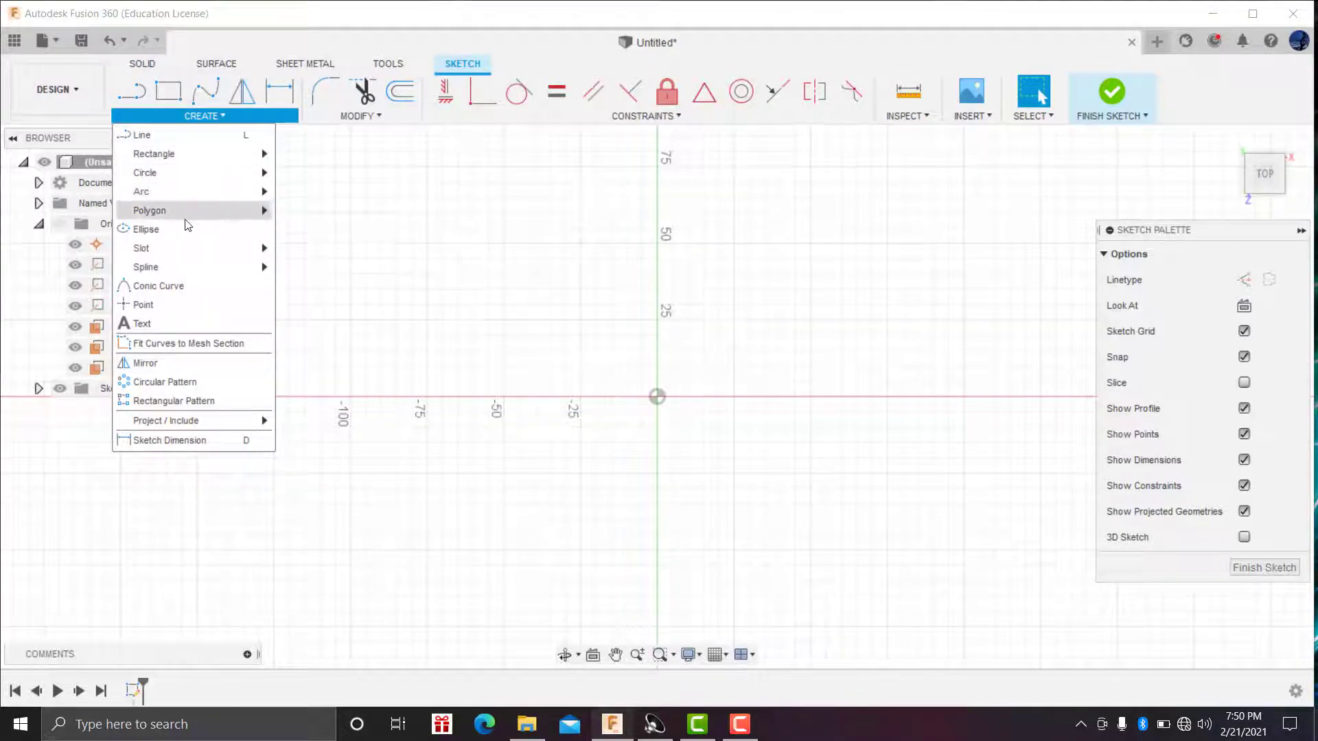
pyautogui.moveTo(149, 210)
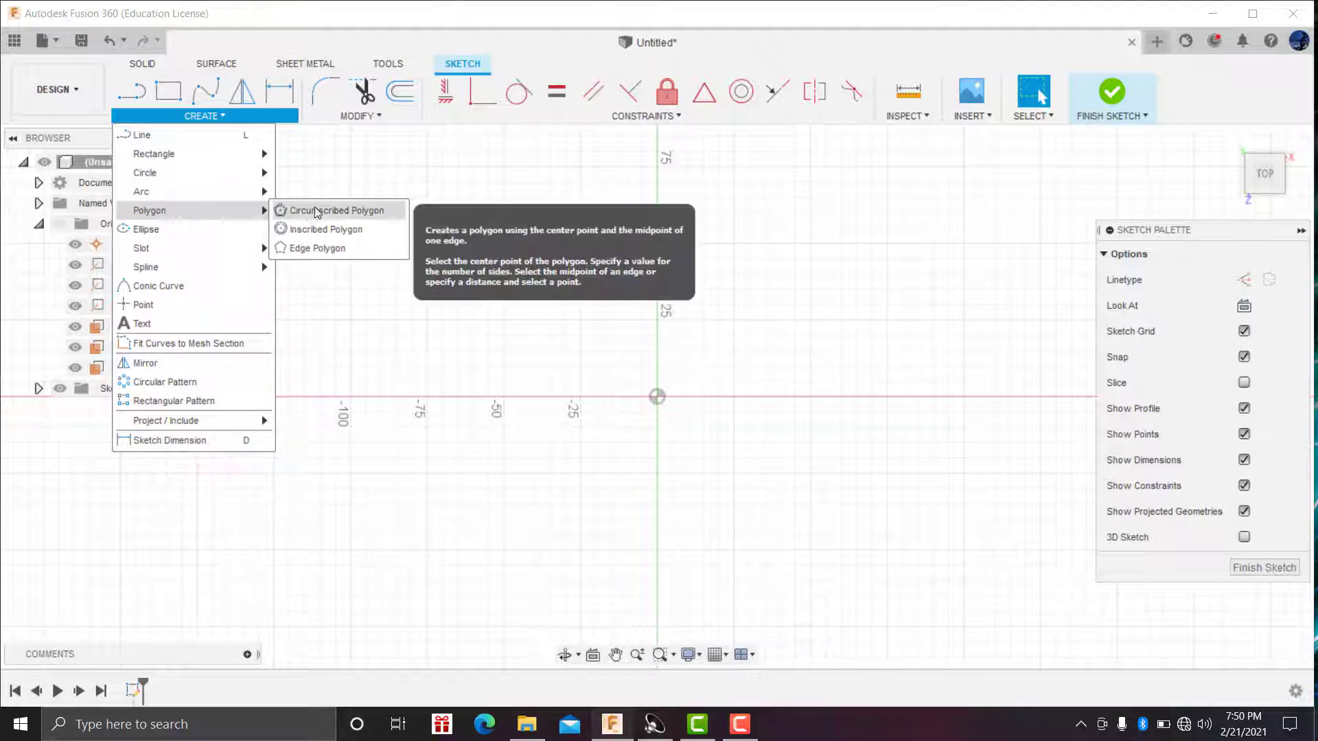
pyautogui.click(313, 218)
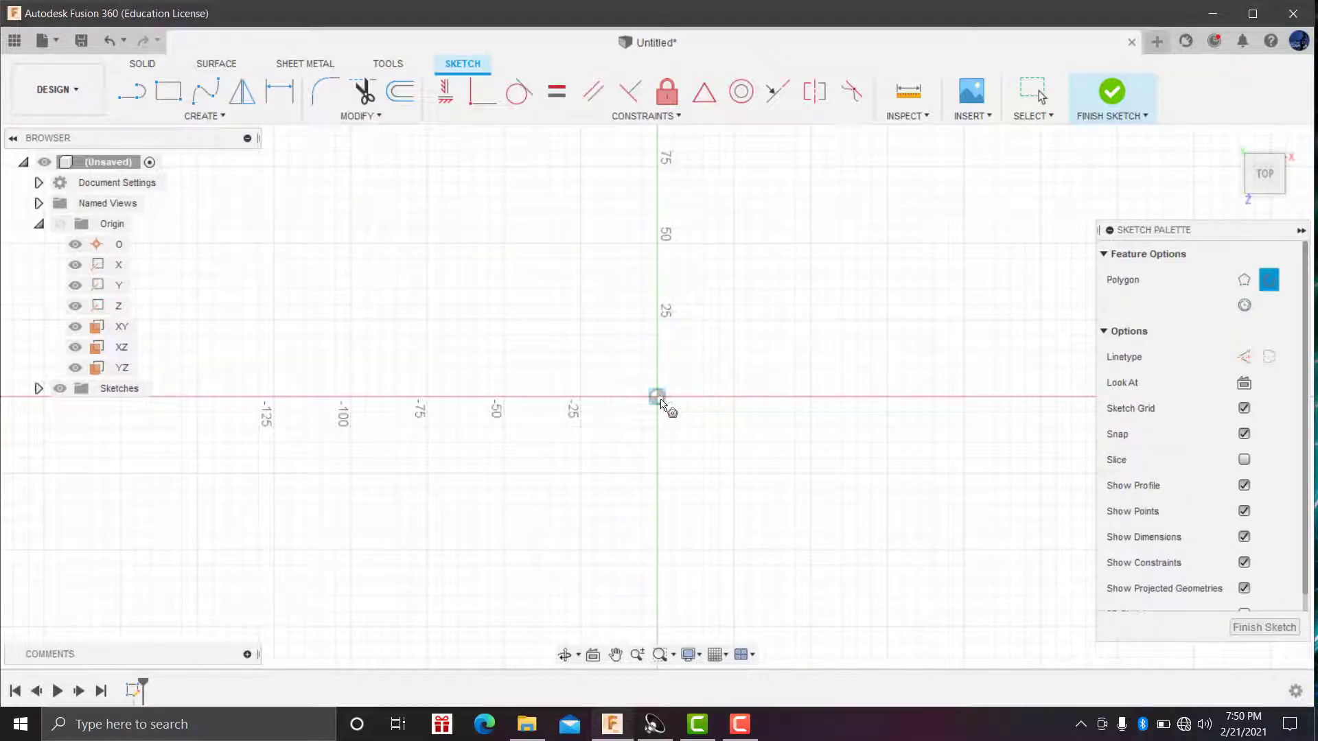
pyautogui.click(659, 398)
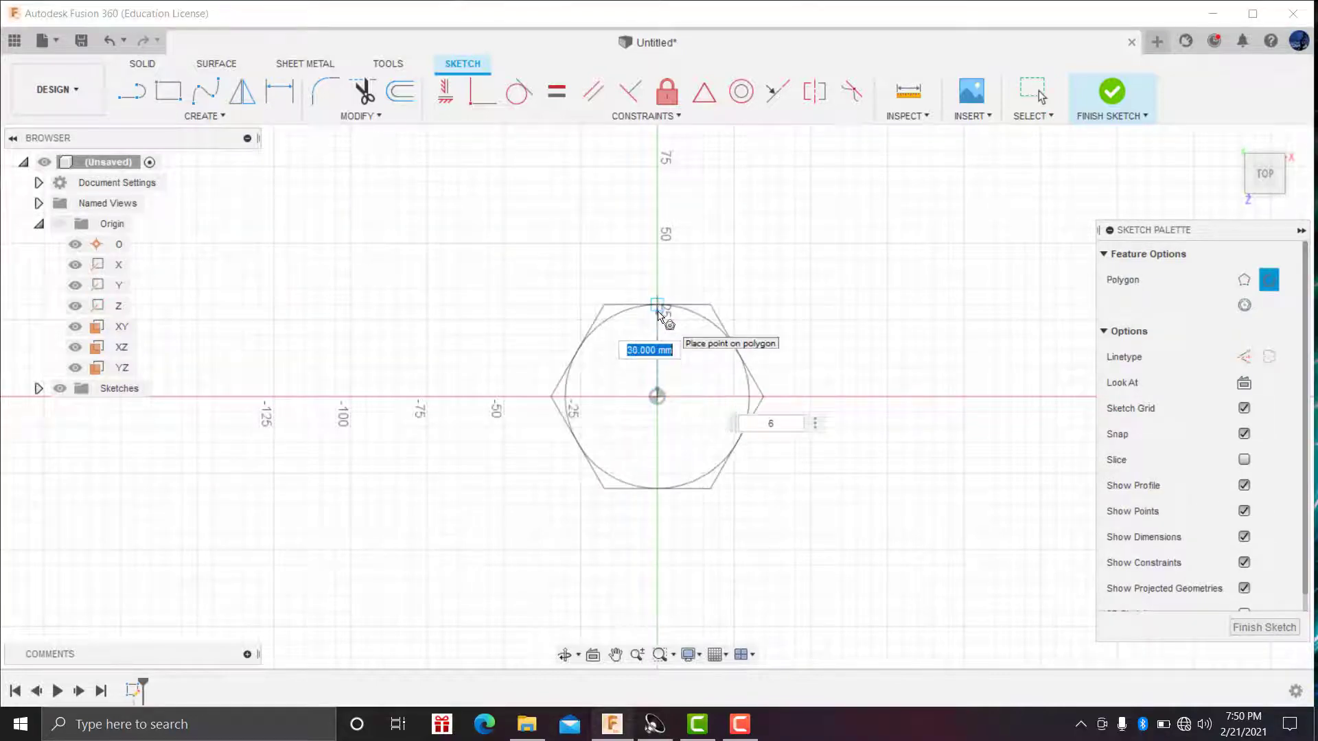
pyautogui.write('20')
pyautogui.press('Return')
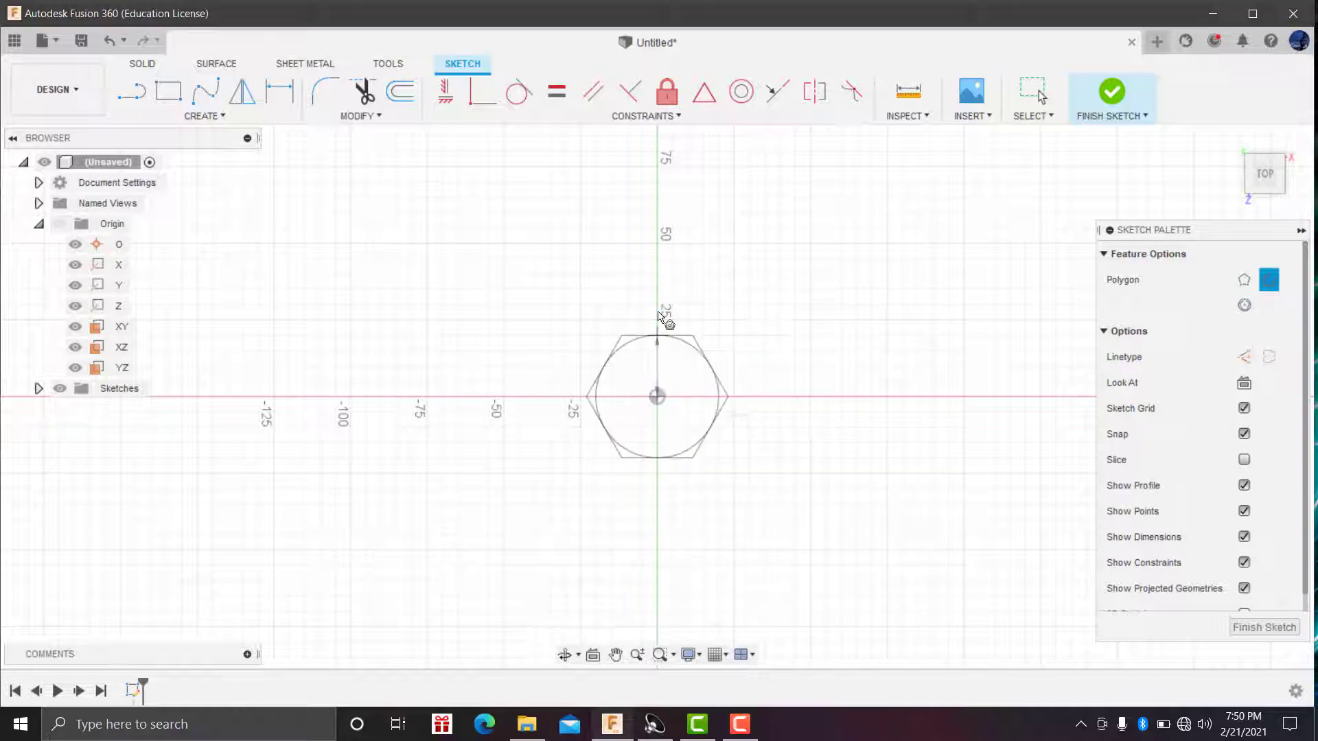
pyautogui.press('Escape')
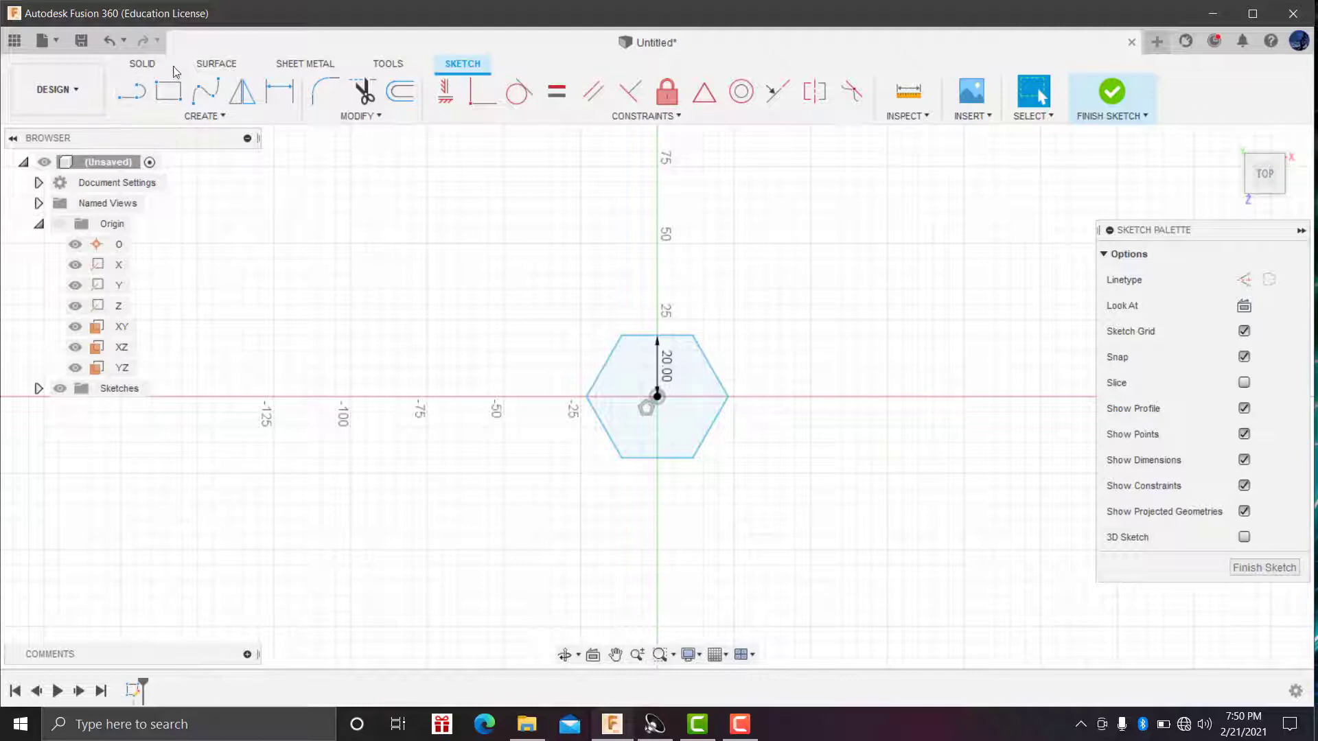
pyautogui.click(1113, 115)
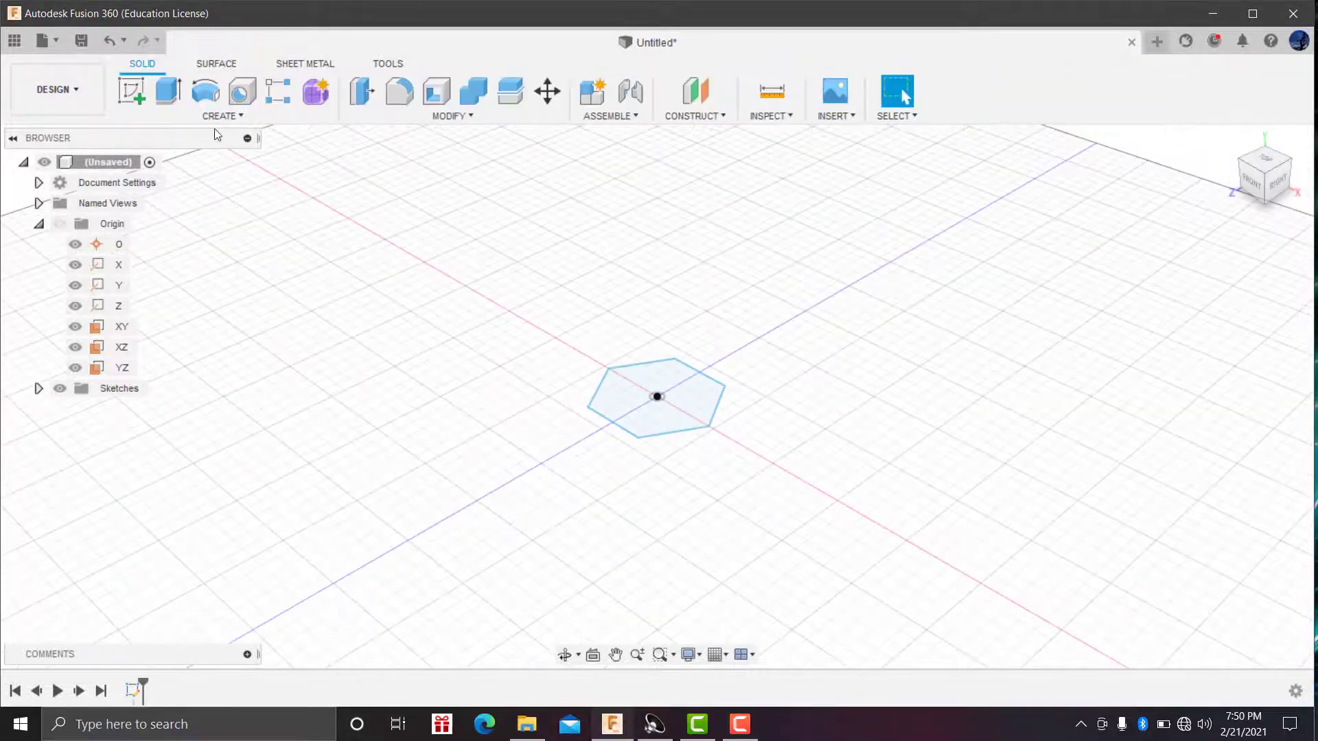
# Extrude the hexagon profile 20 mm into a solid hexagonal prism
pyautogui.click(168, 96)
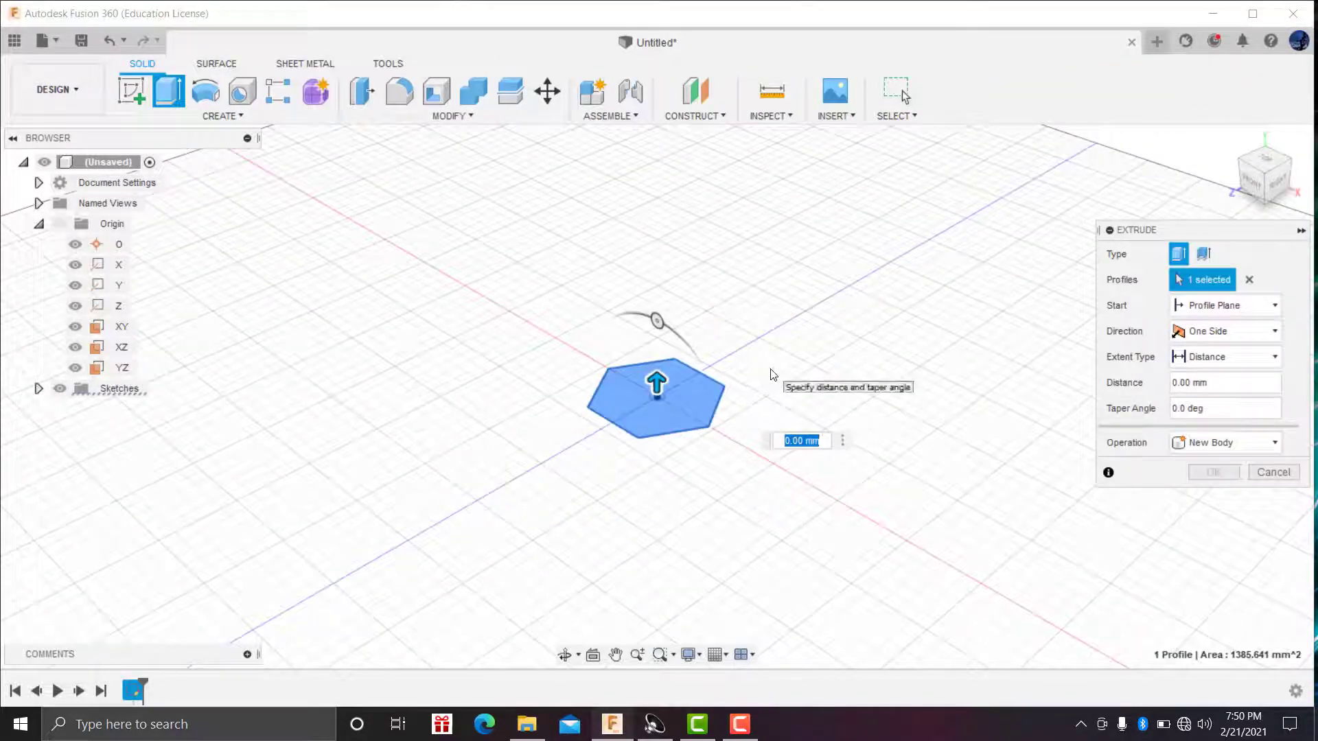
pyautogui.write('0')
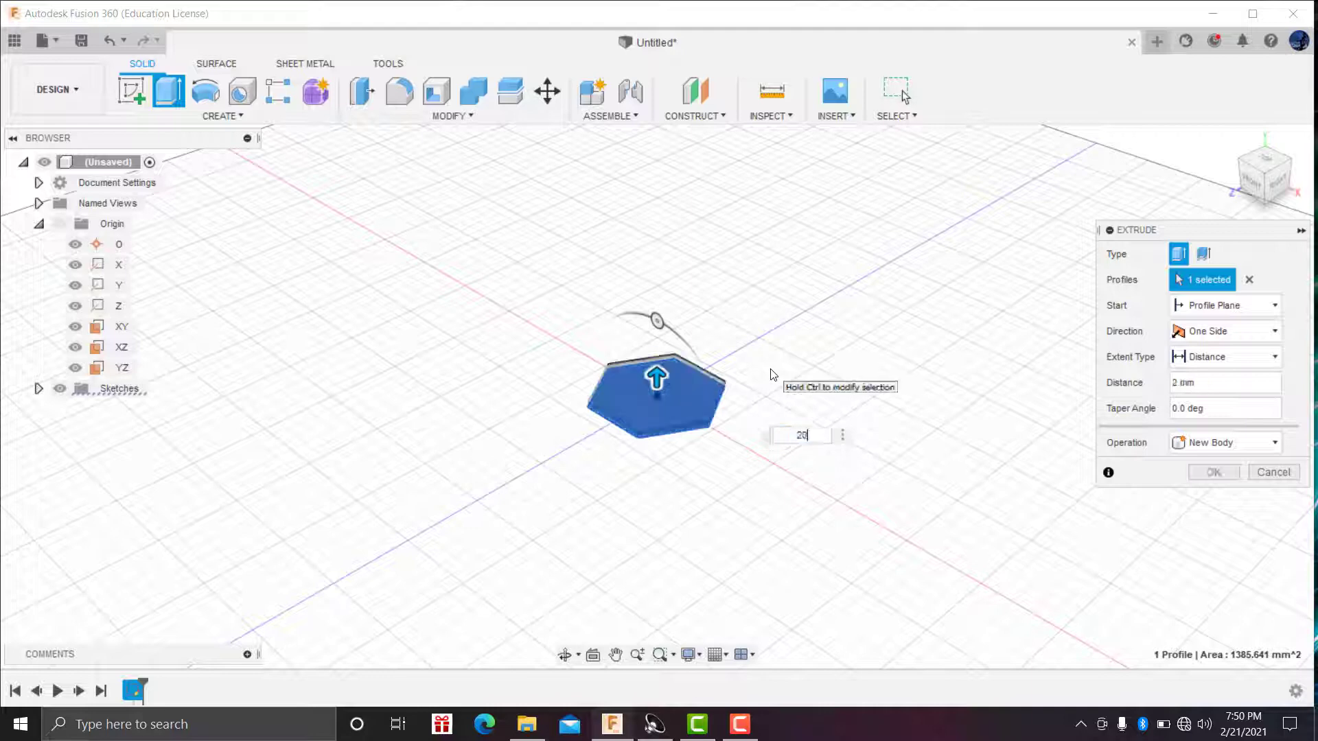
pyautogui.press('Return')
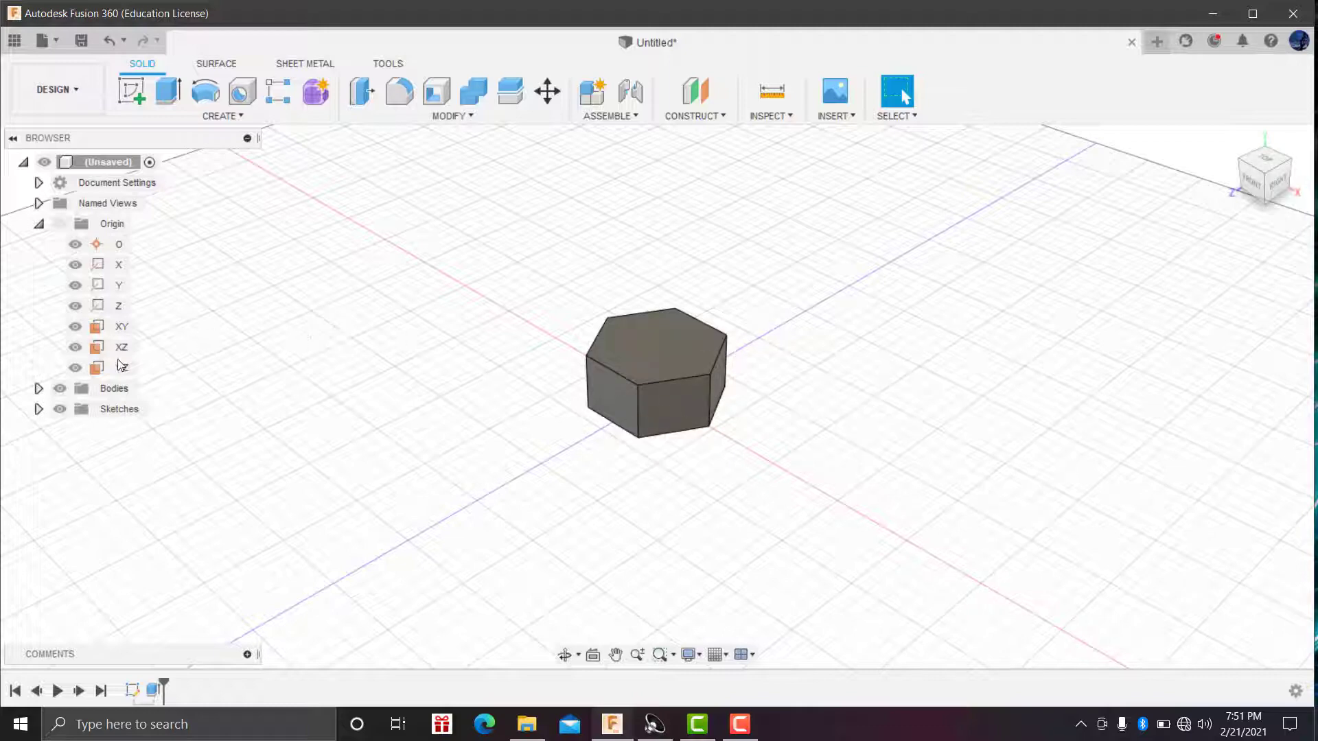
# Start a sketch on the XY plane and draw a triangle at the body's top-right corner
pyautogui.click(120, 327)
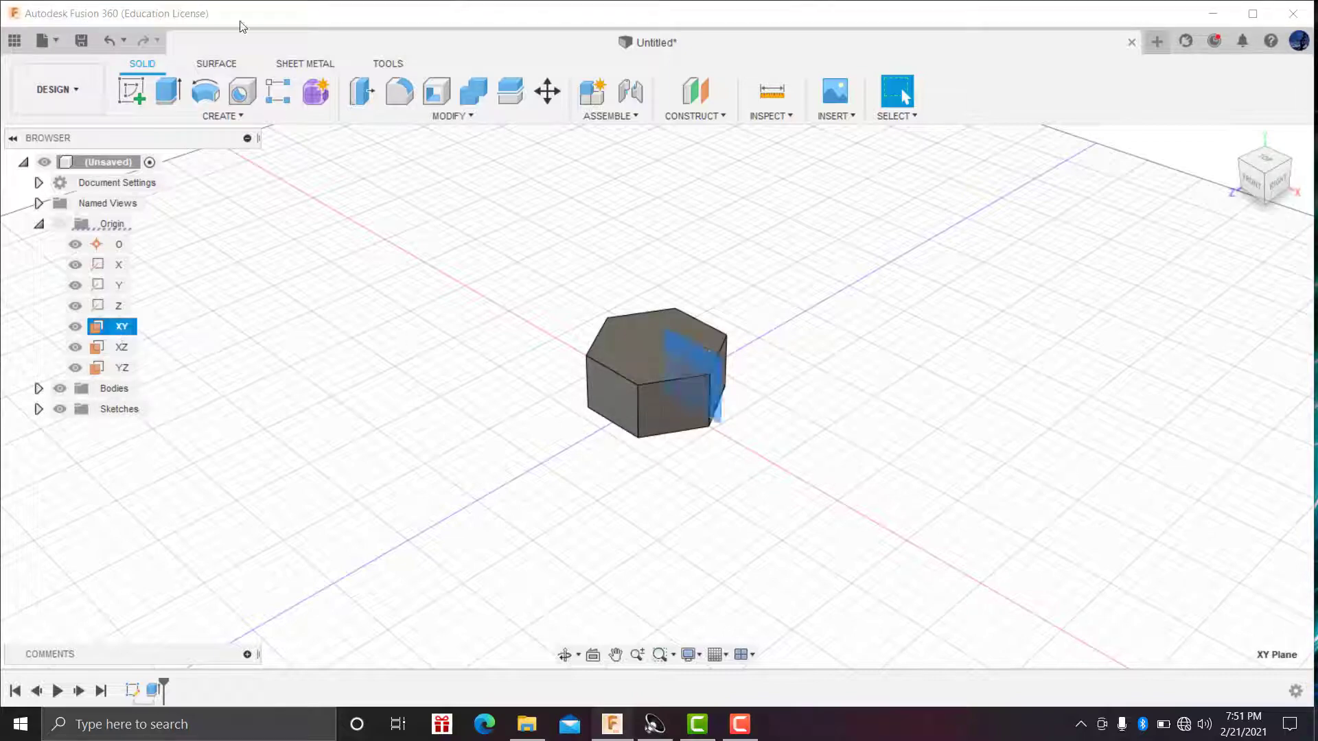
pyautogui.click(131, 90)
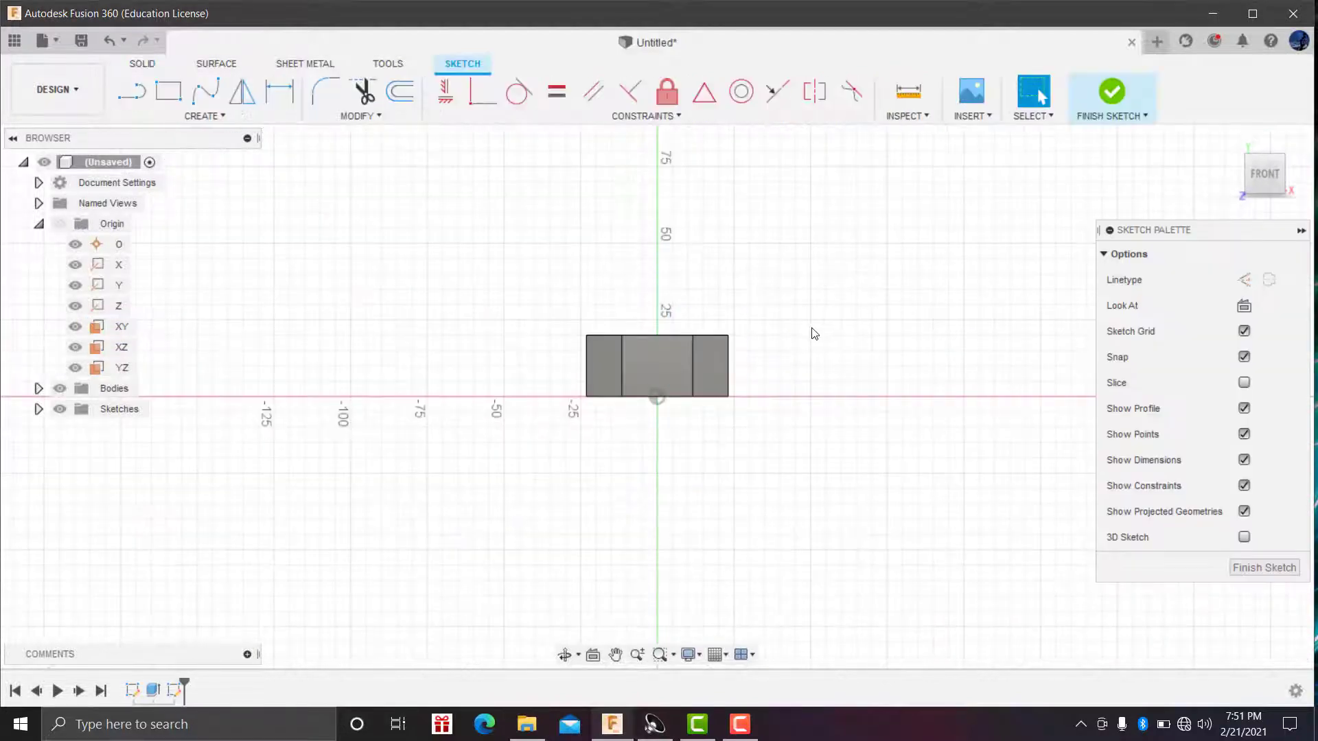
pyautogui.scroll(2, 686, 353)
pyautogui.scroll(1, 741, 347)
pyautogui.scroll(3, 673, 344)
pyautogui.scroll(2, 670, 344)
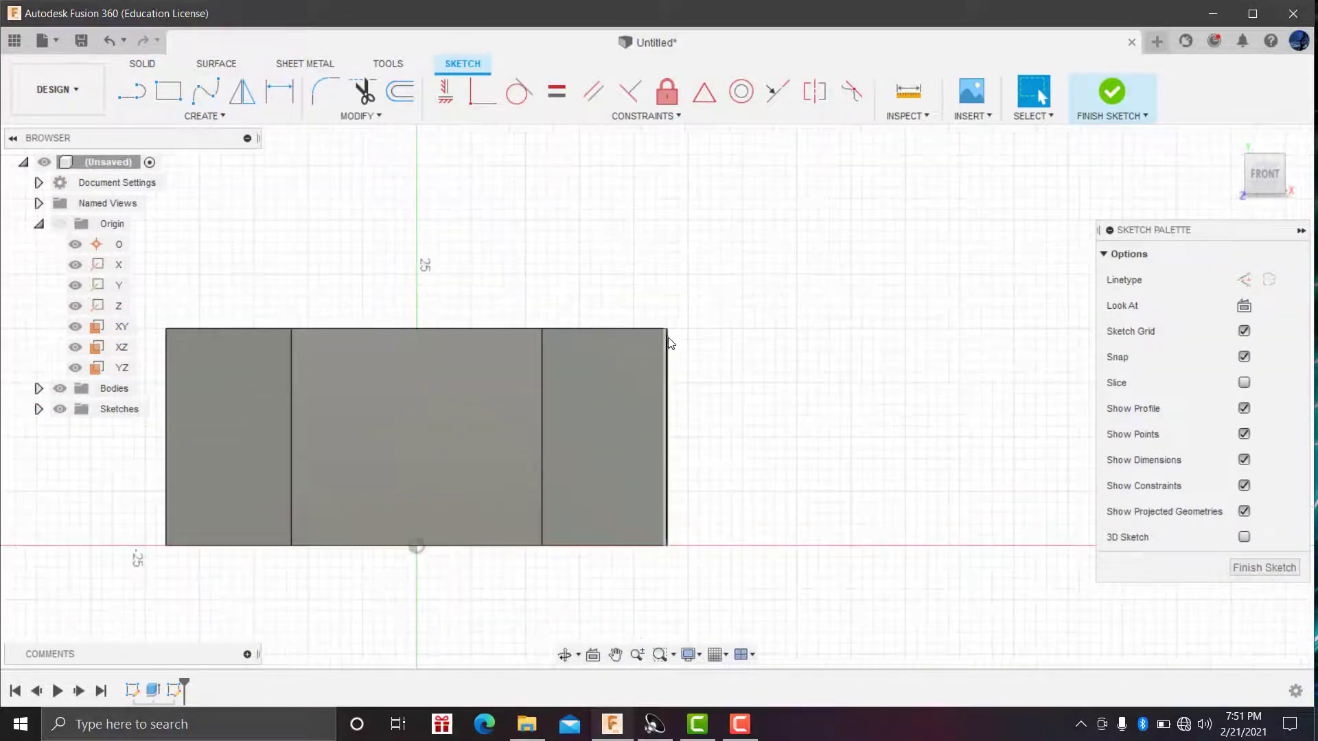
pyautogui.click(137, 96)
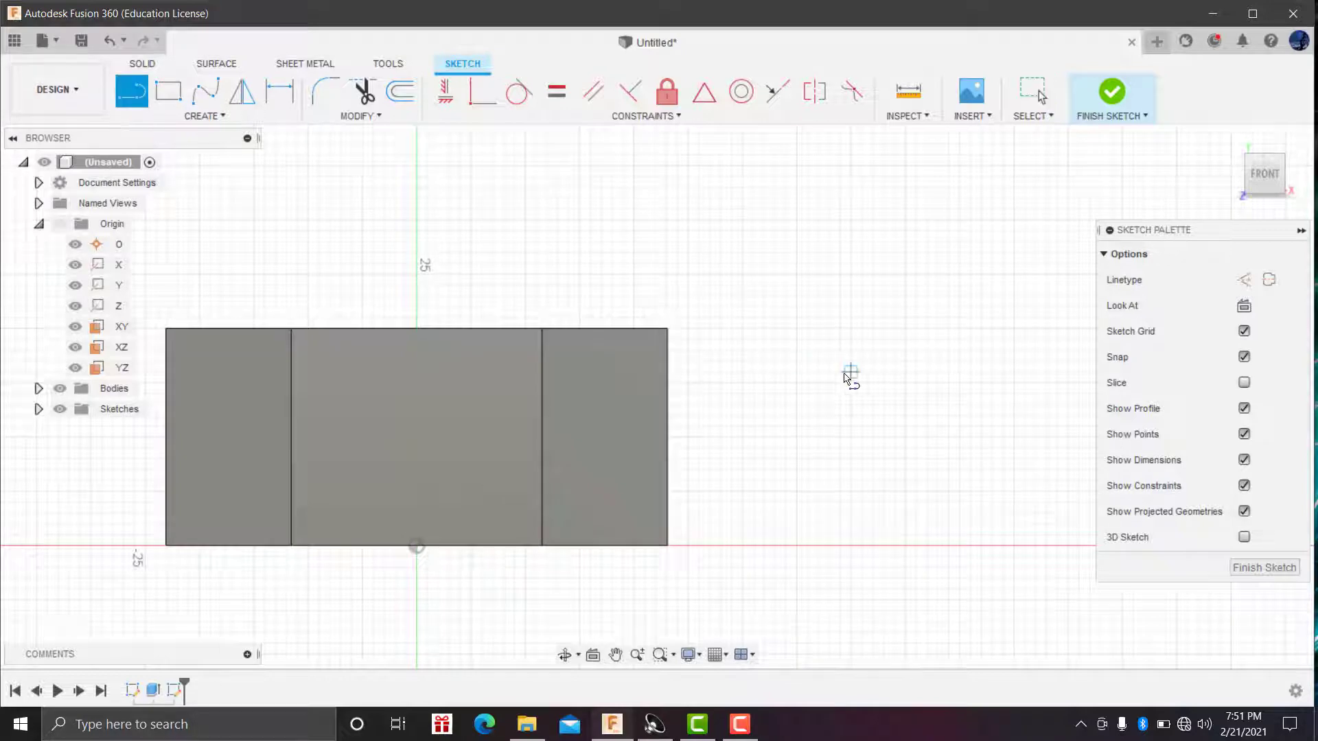
pyautogui.click(676, 329)
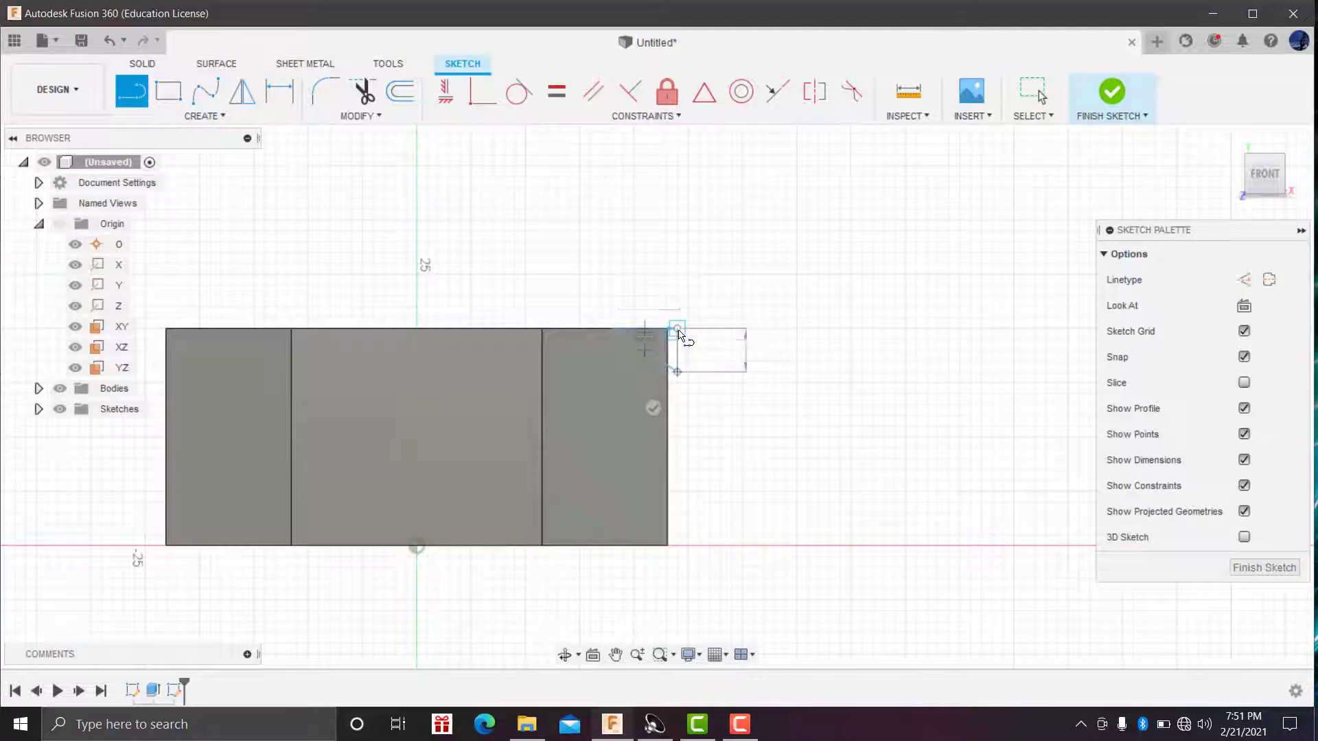
pyautogui.press('Escape')
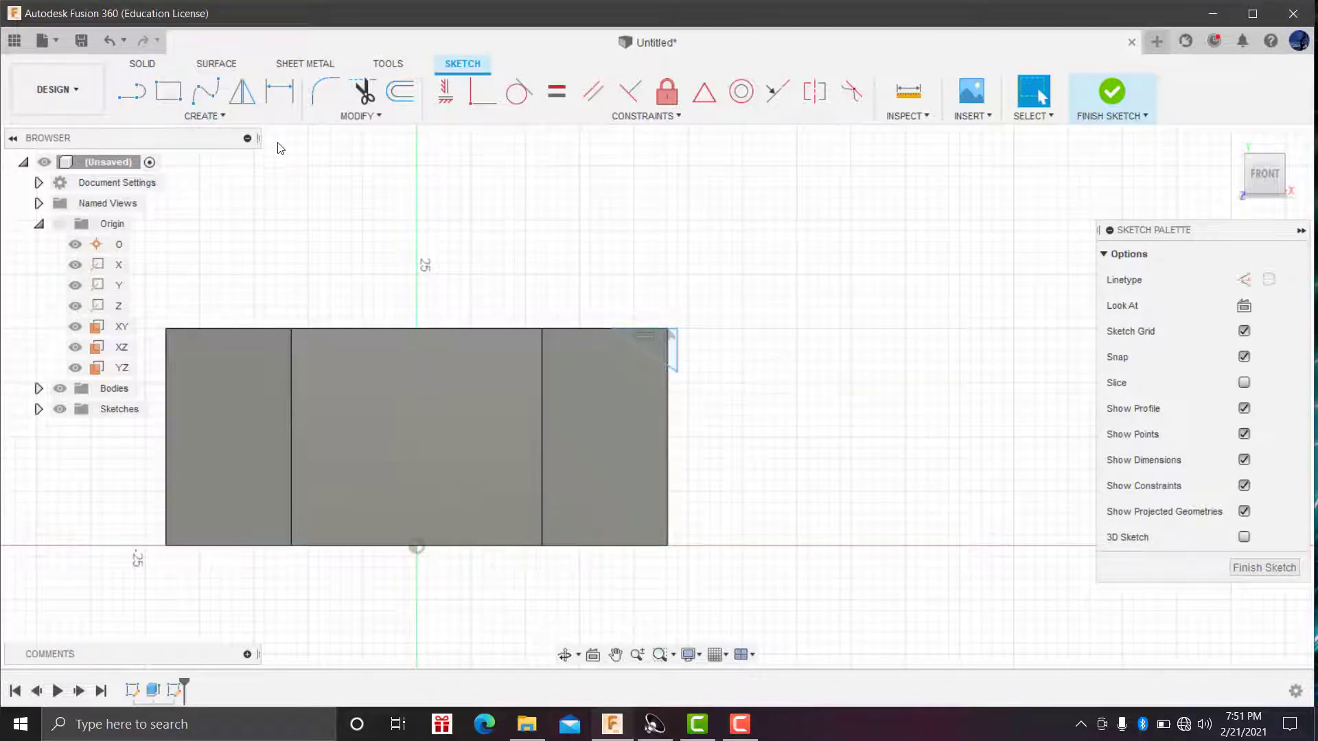
# Dimension the triangle's top and vertical legs to 6.00 mm each
pyautogui.click(280, 91)
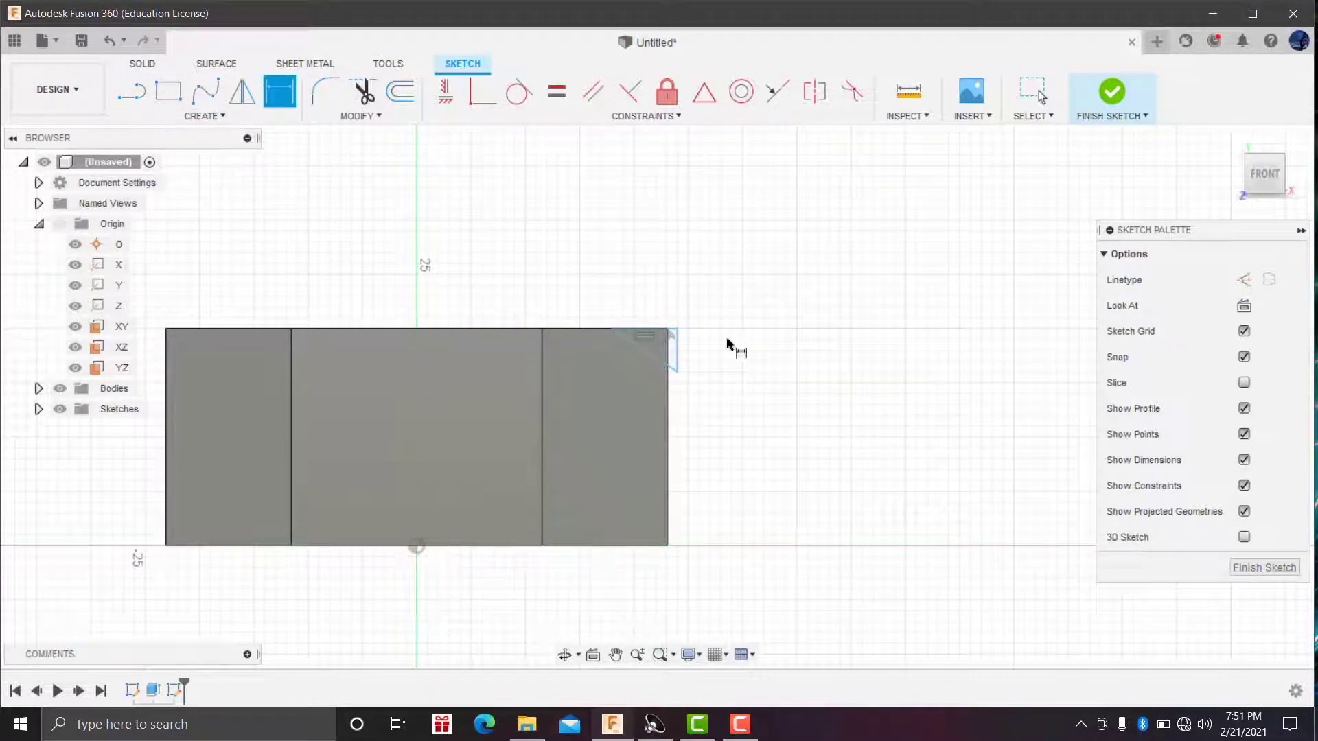
pyautogui.click(649, 327)
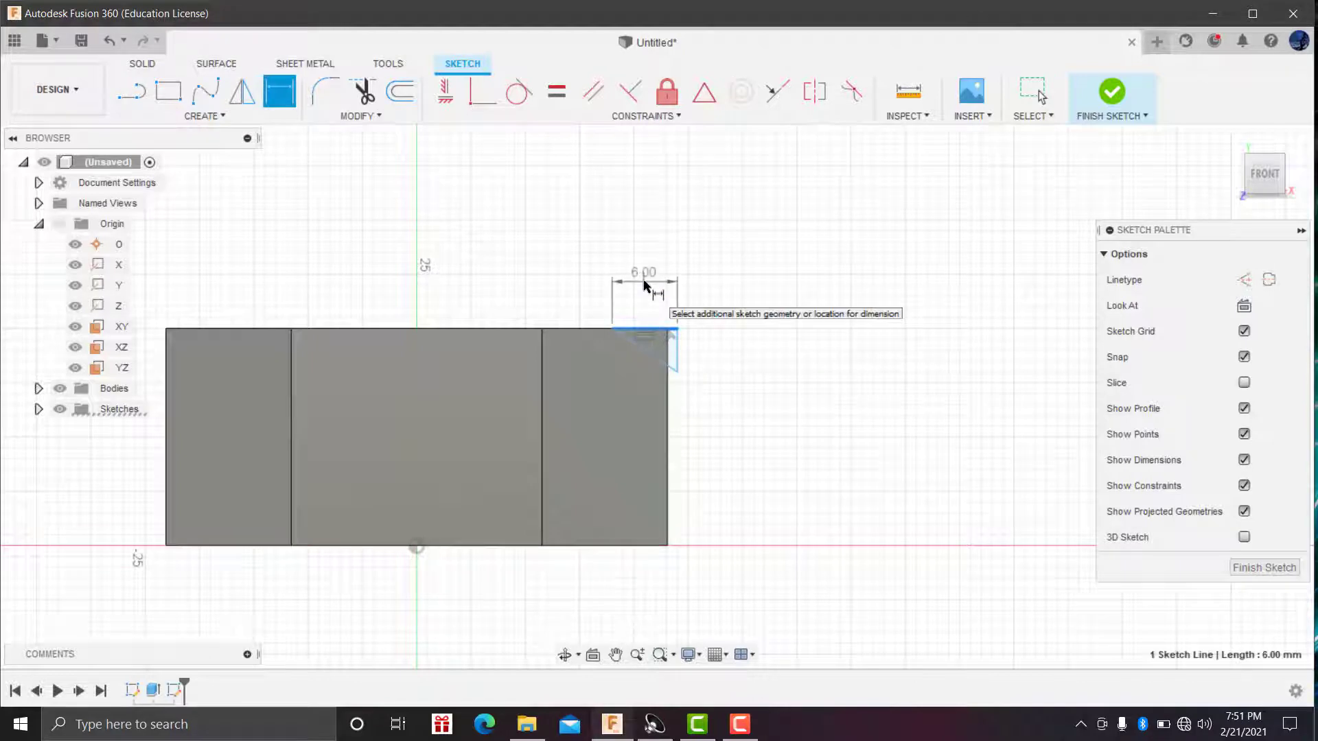
pyautogui.click(648, 291)
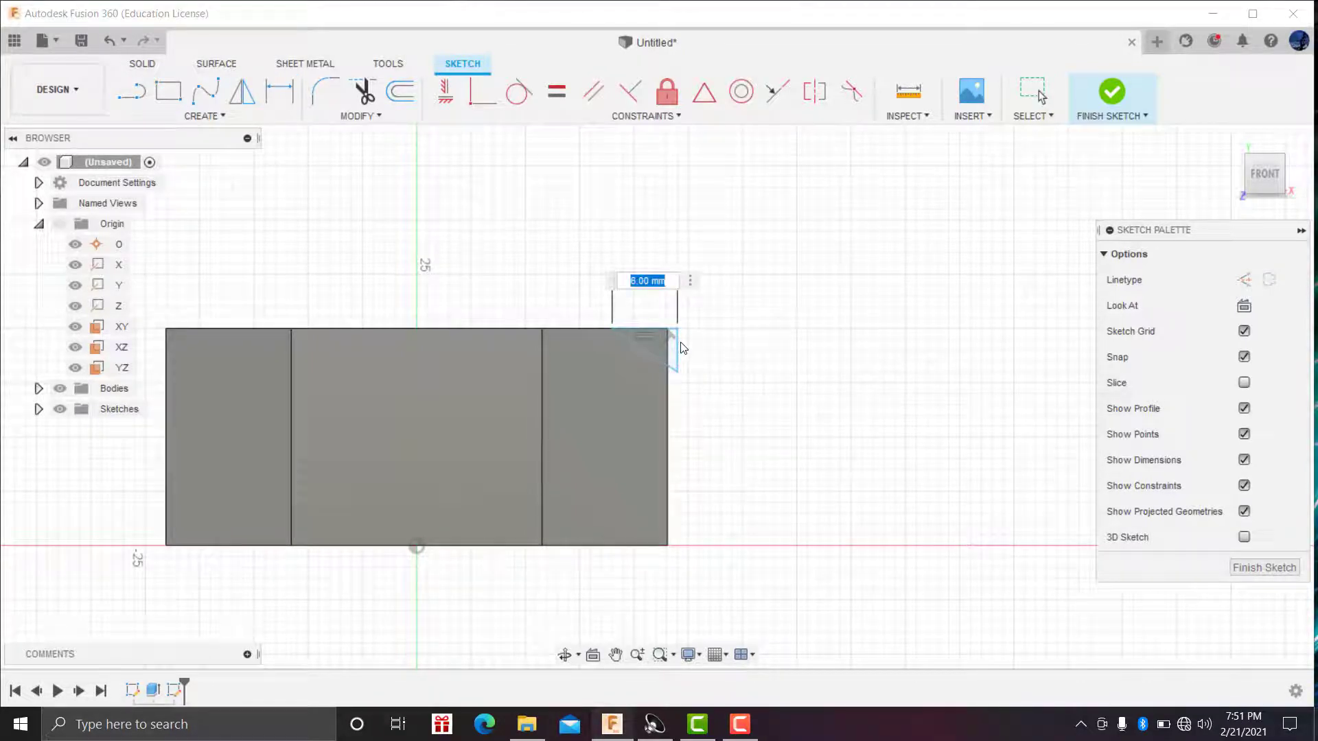
pyautogui.press('Return')
pyautogui.click(678, 350)
pyautogui.click(704, 343)
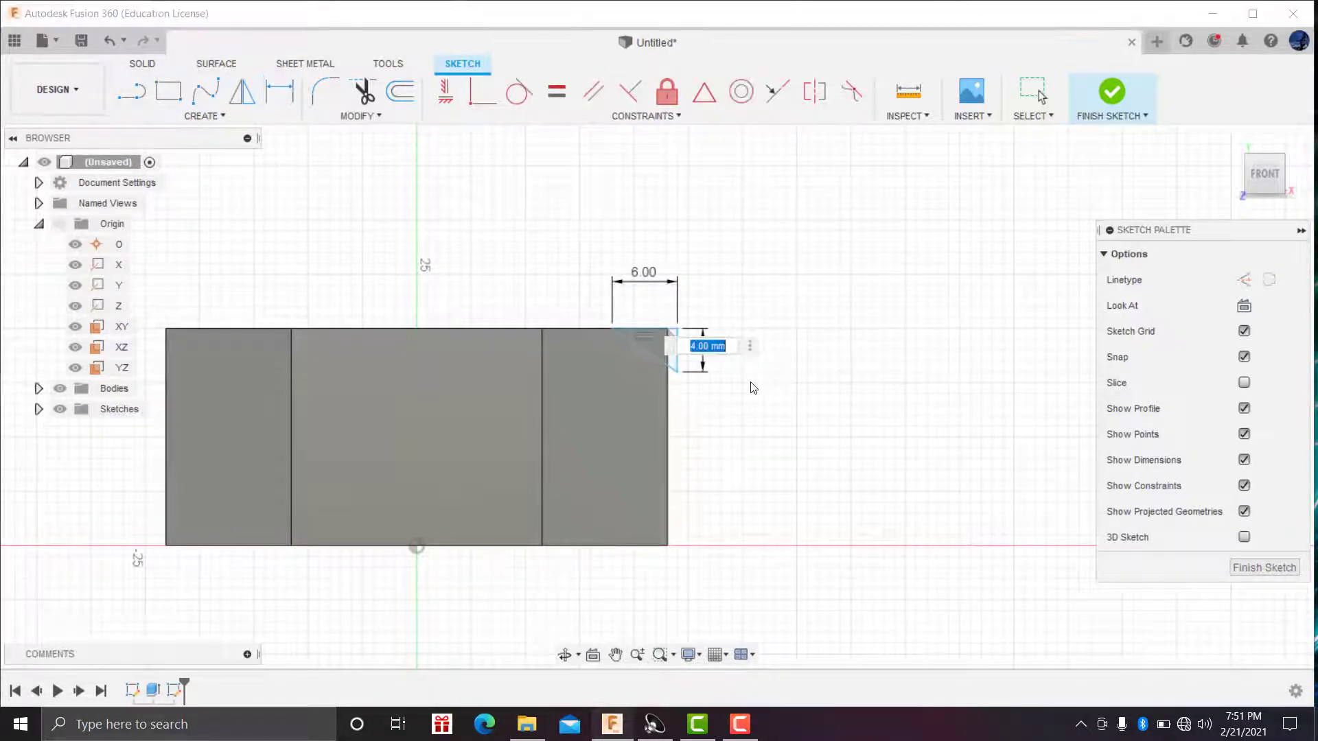
pyautogui.write('6')
pyautogui.press('Return')
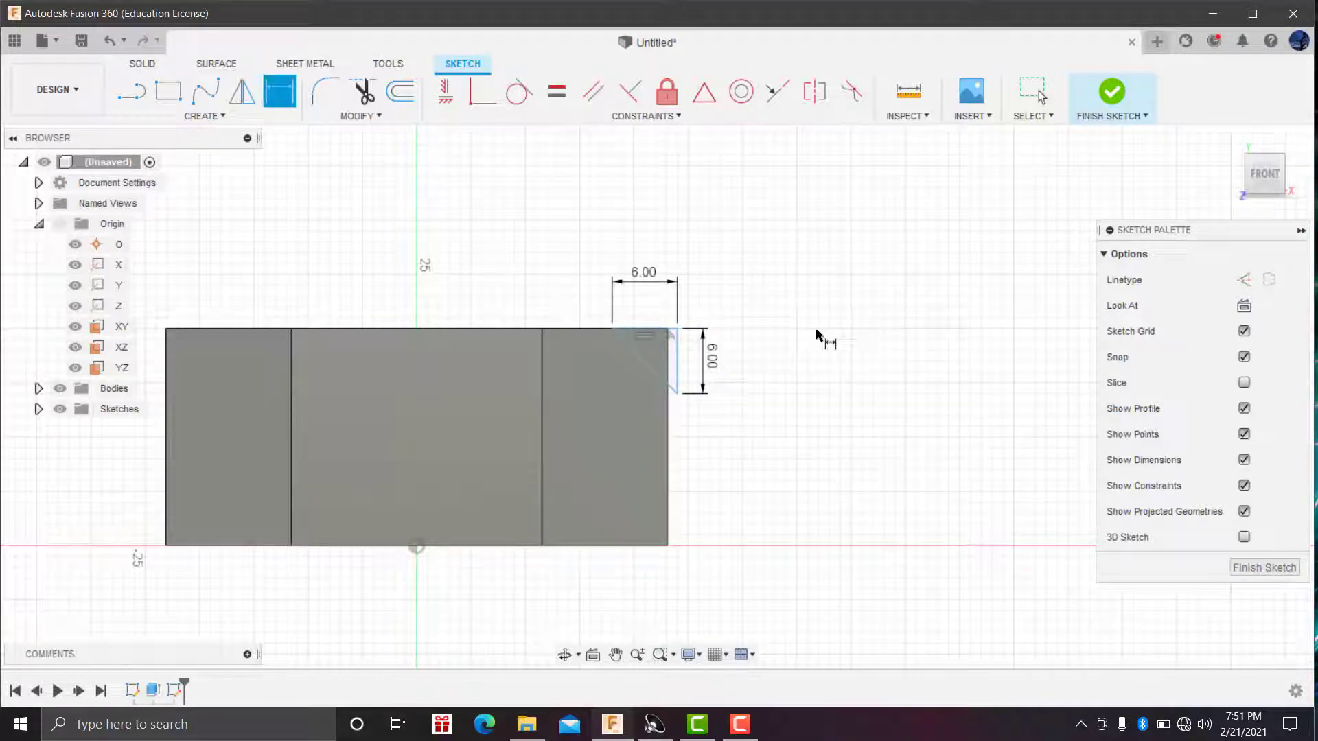
pyautogui.click(1112, 91)
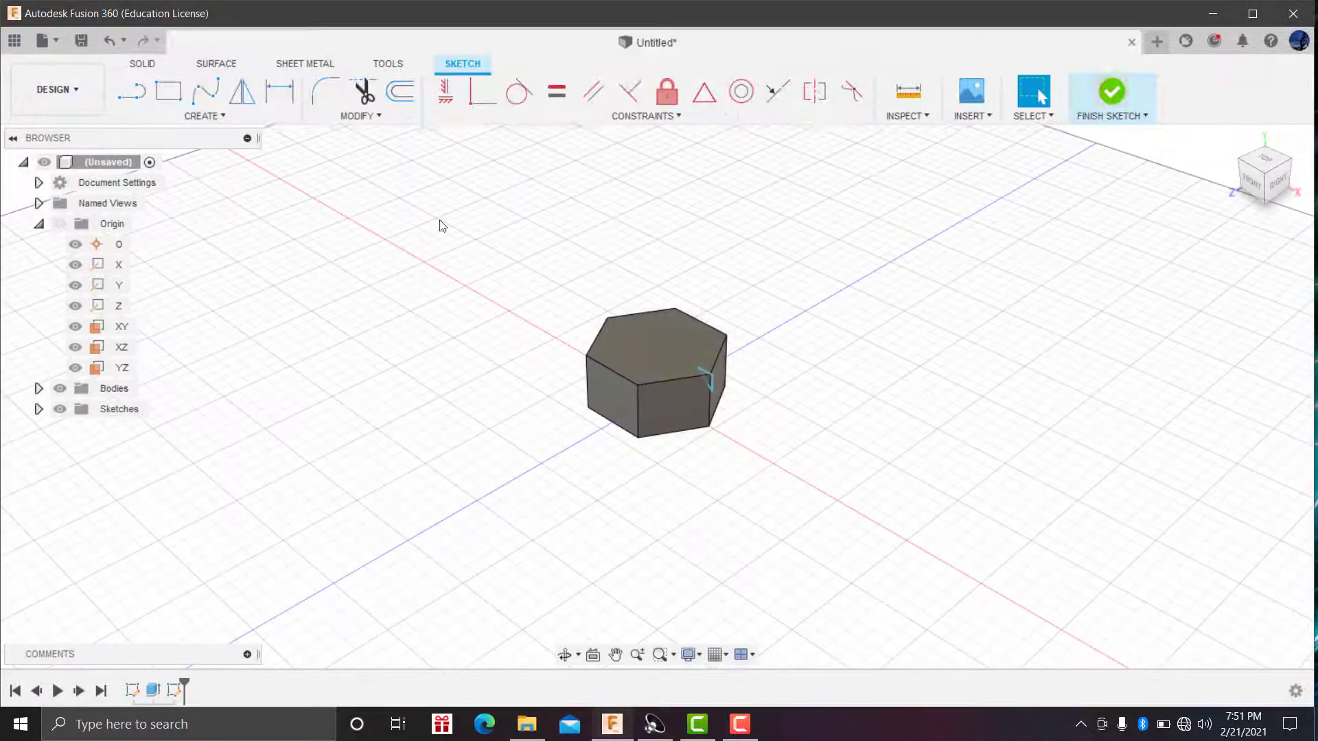
# Revolve-cut the triangle 360° around the Y axis to chamfer the head's top edge
pyautogui.click(237, 116)
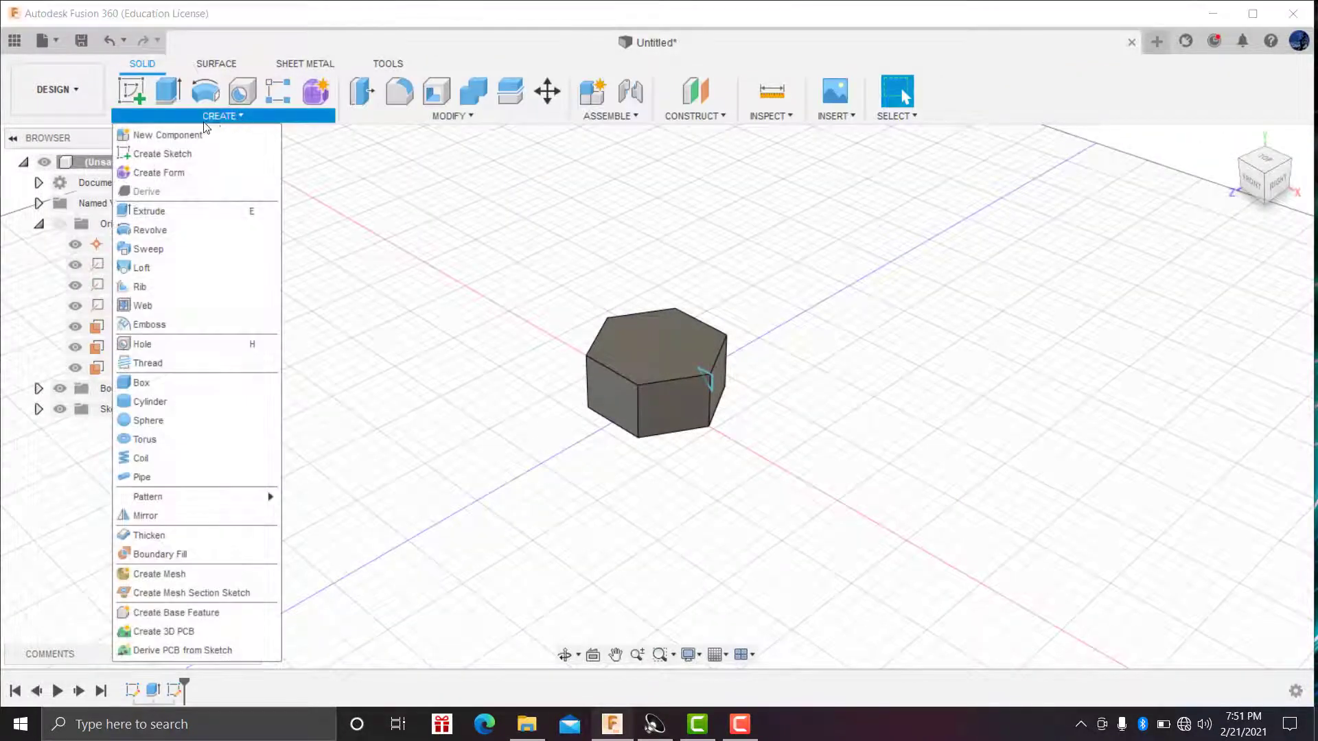
pyautogui.click(158, 235)
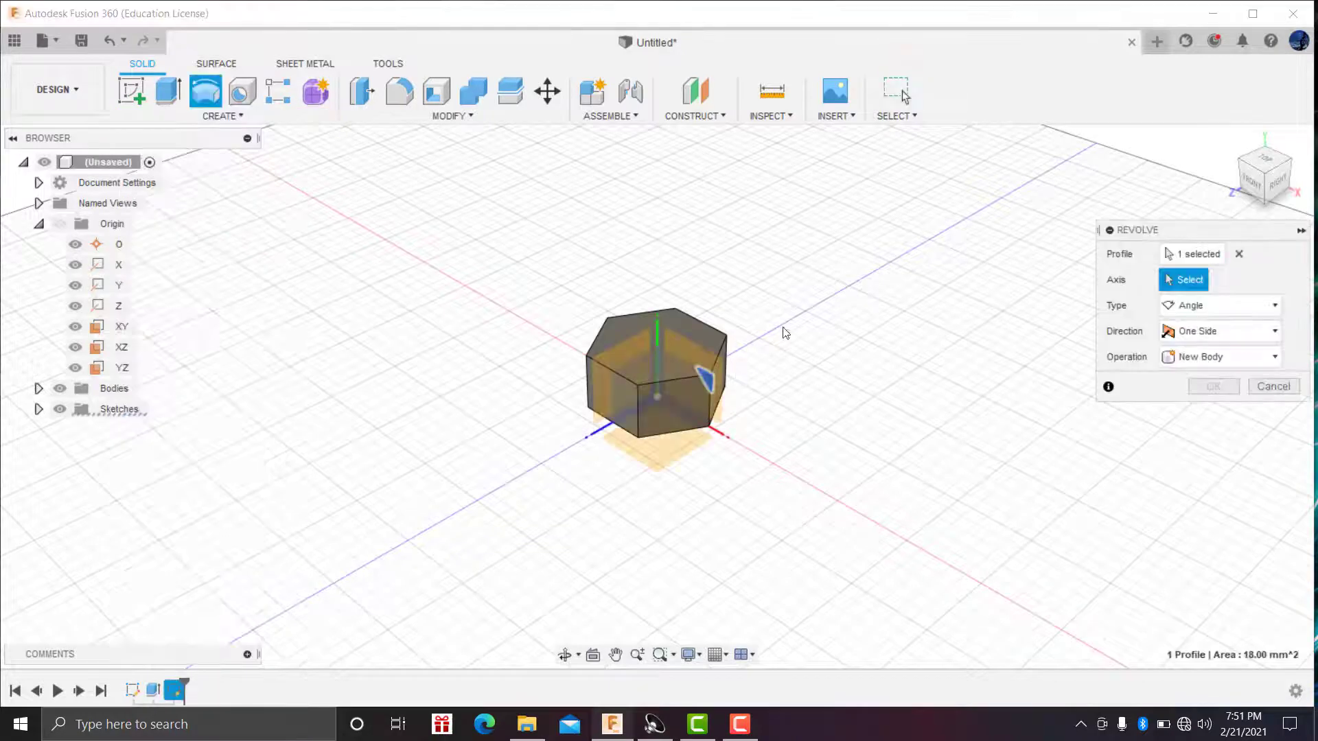
pyautogui.click(660, 322)
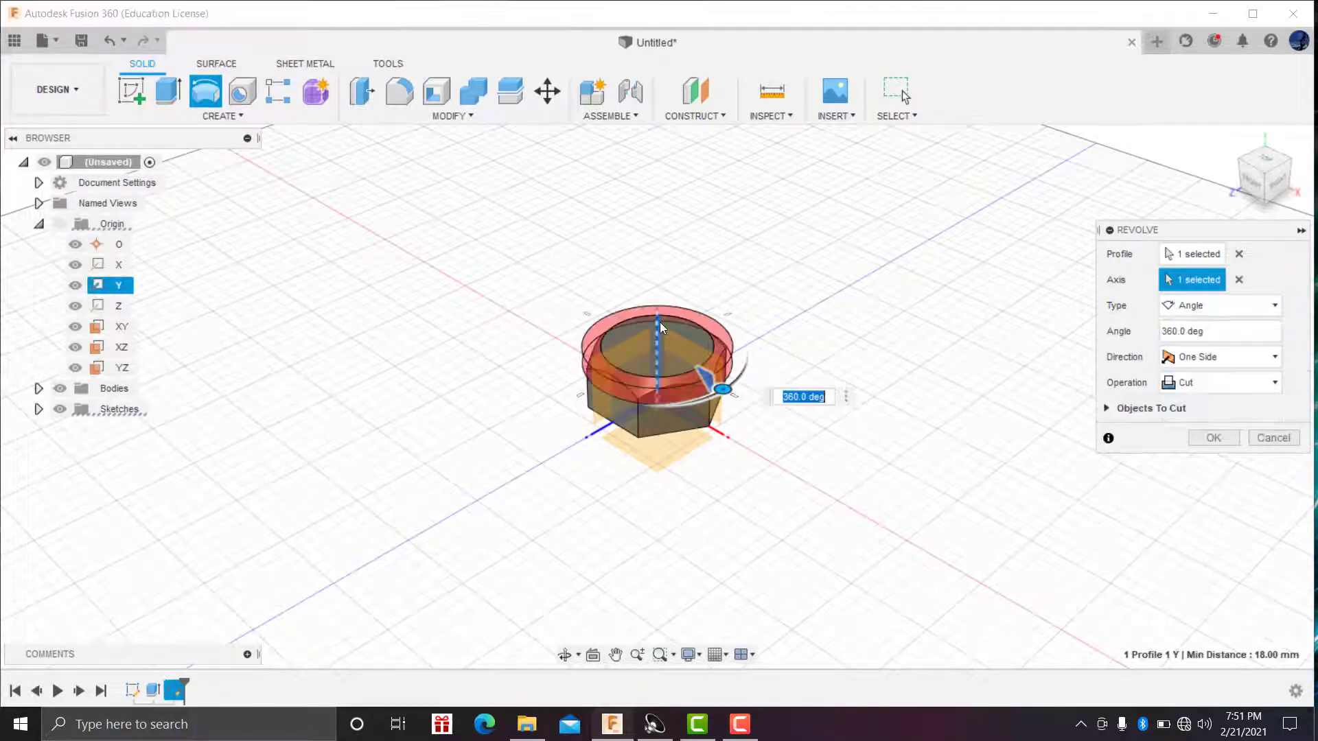
pyautogui.click(1212, 439)
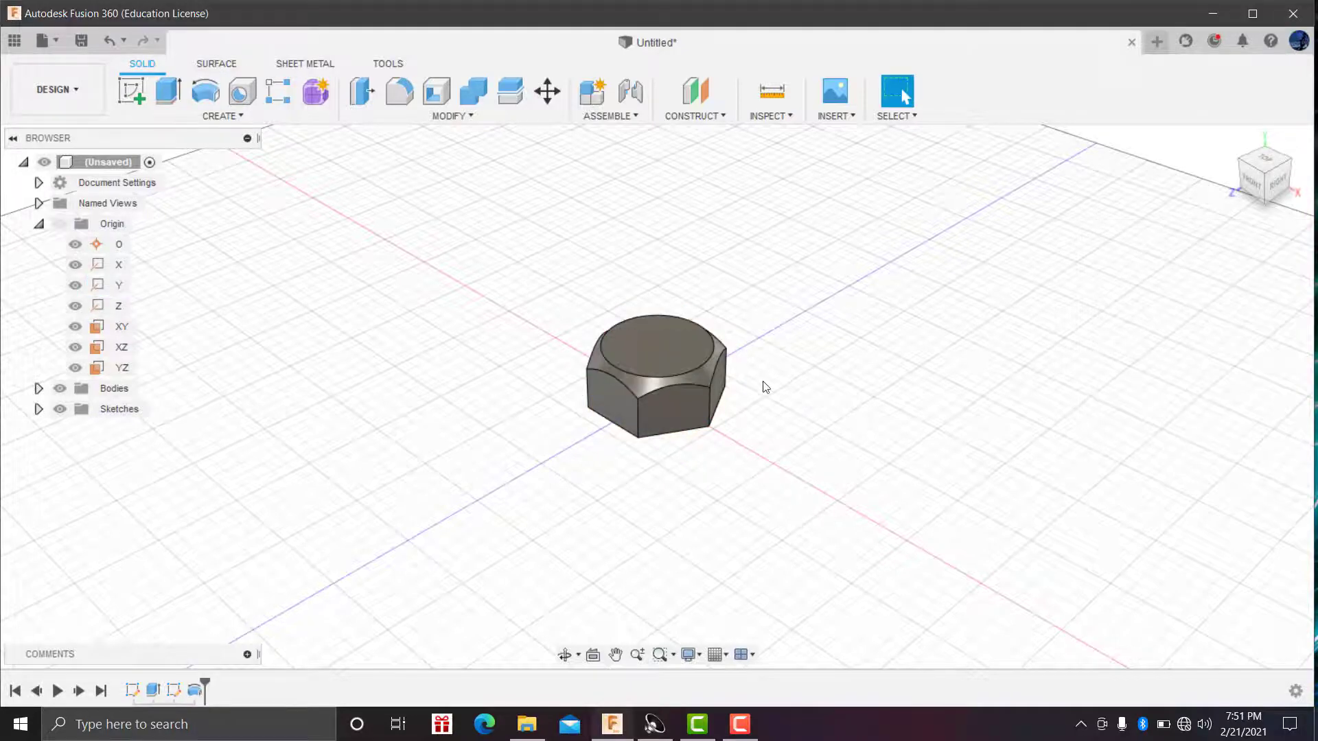
pyautogui.scroll(3, 709, 384)
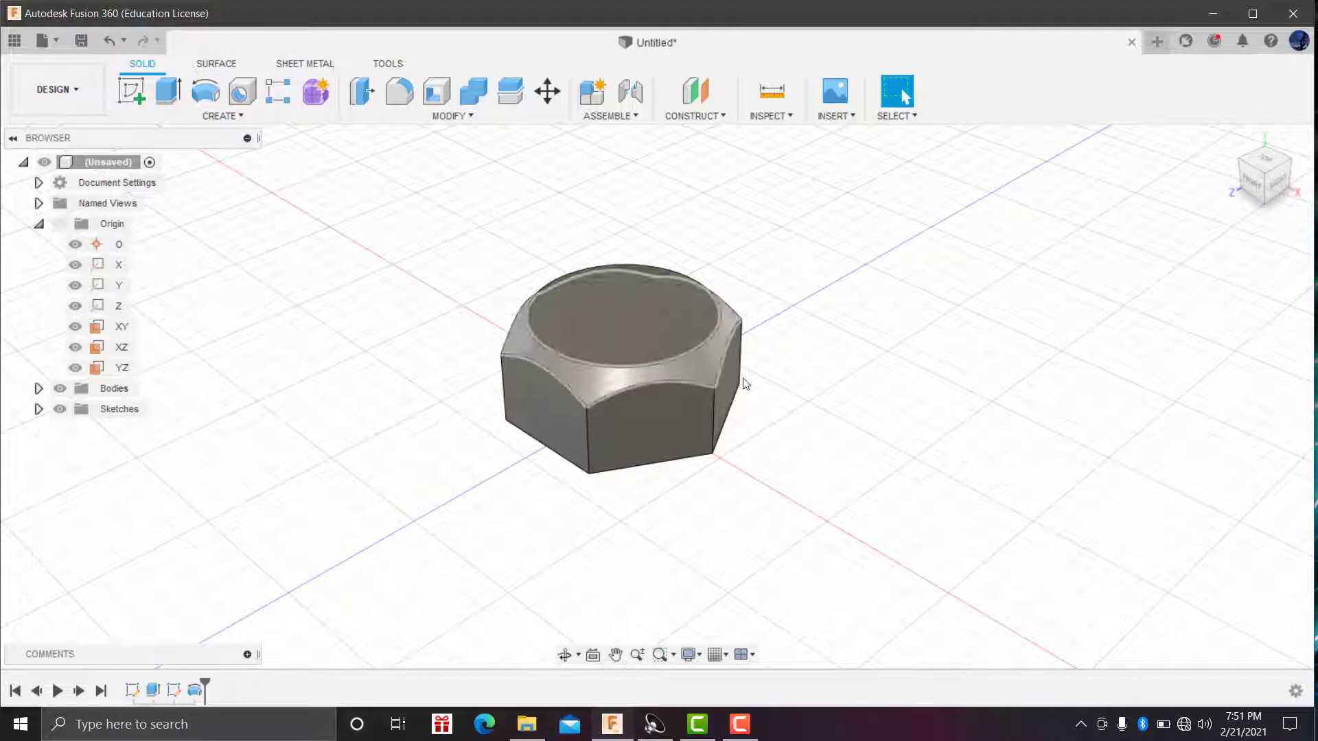
pyautogui.scroll(2, 598, 382)
pyautogui.scroll(2, 618, 388)
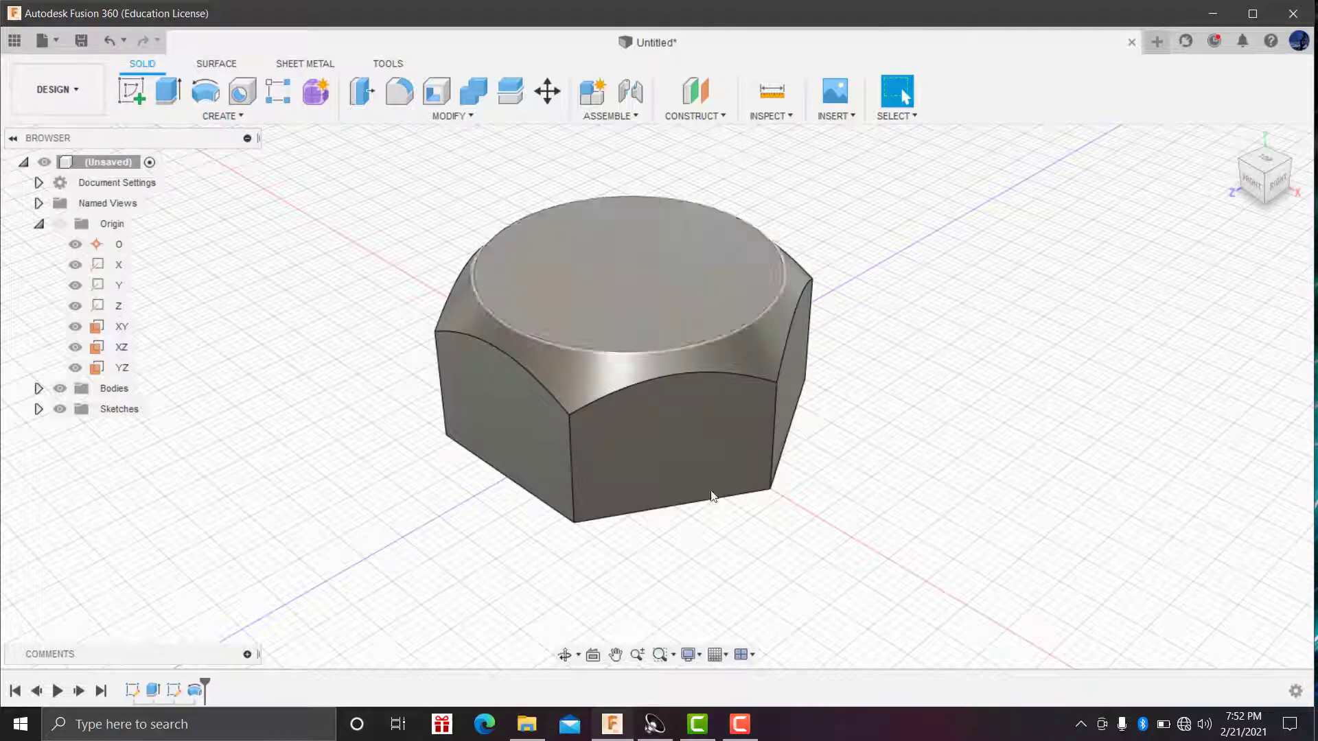
# Create a midplane between the head's top face and its bottom face
pyautogui.click(714, 122)
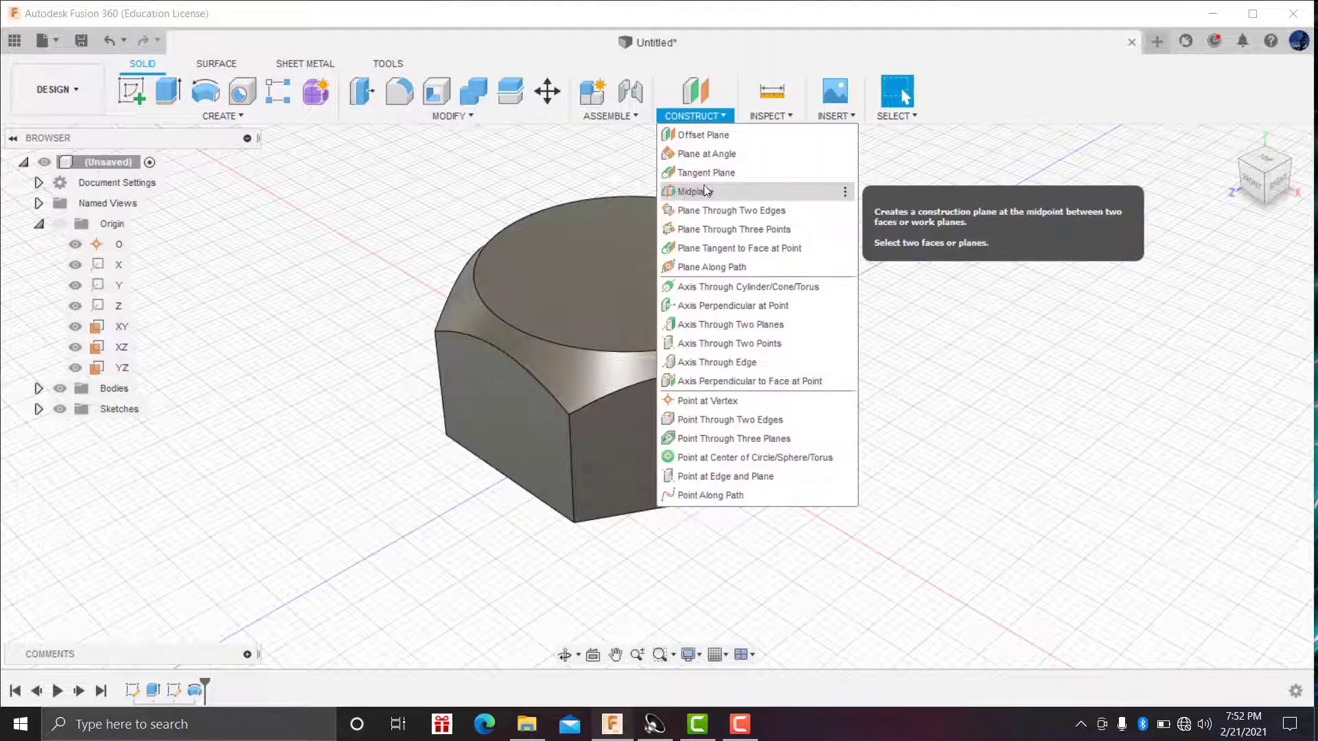
pyautogui.click(692, 192)
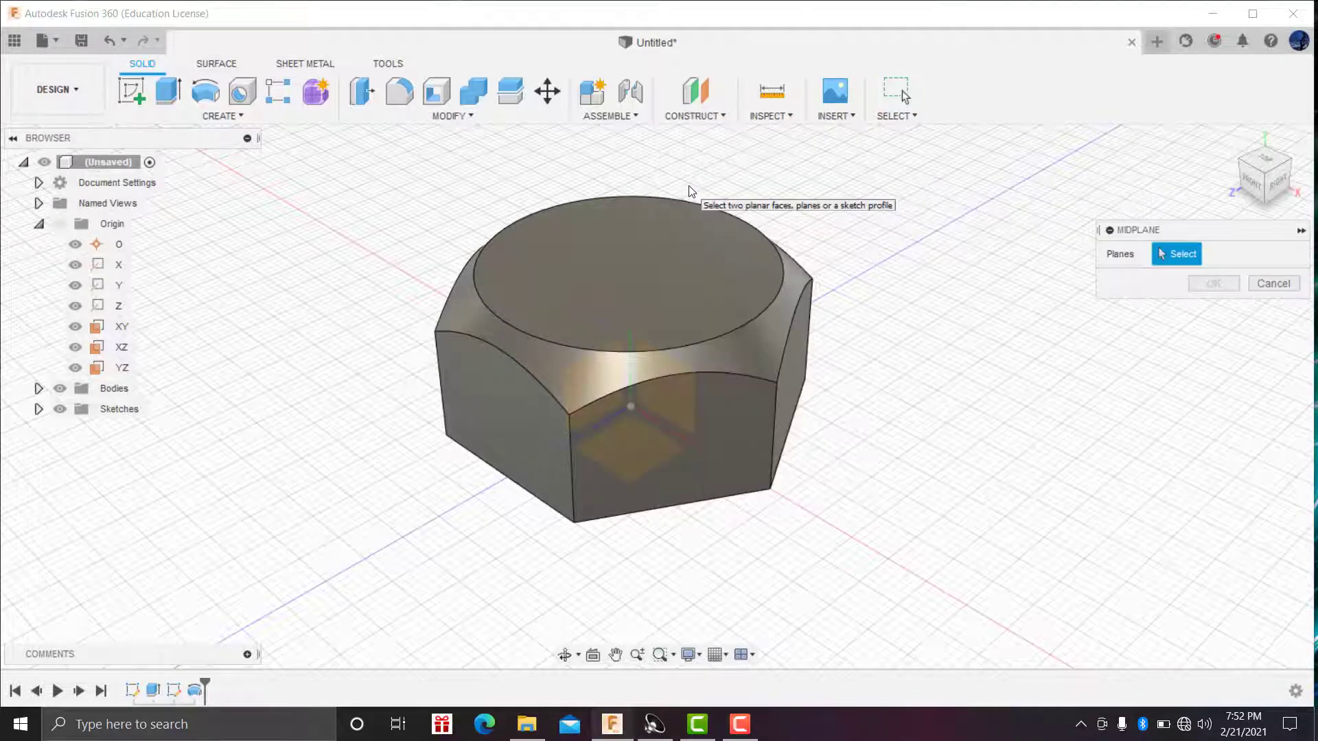
pyautogui.click(659, 303)
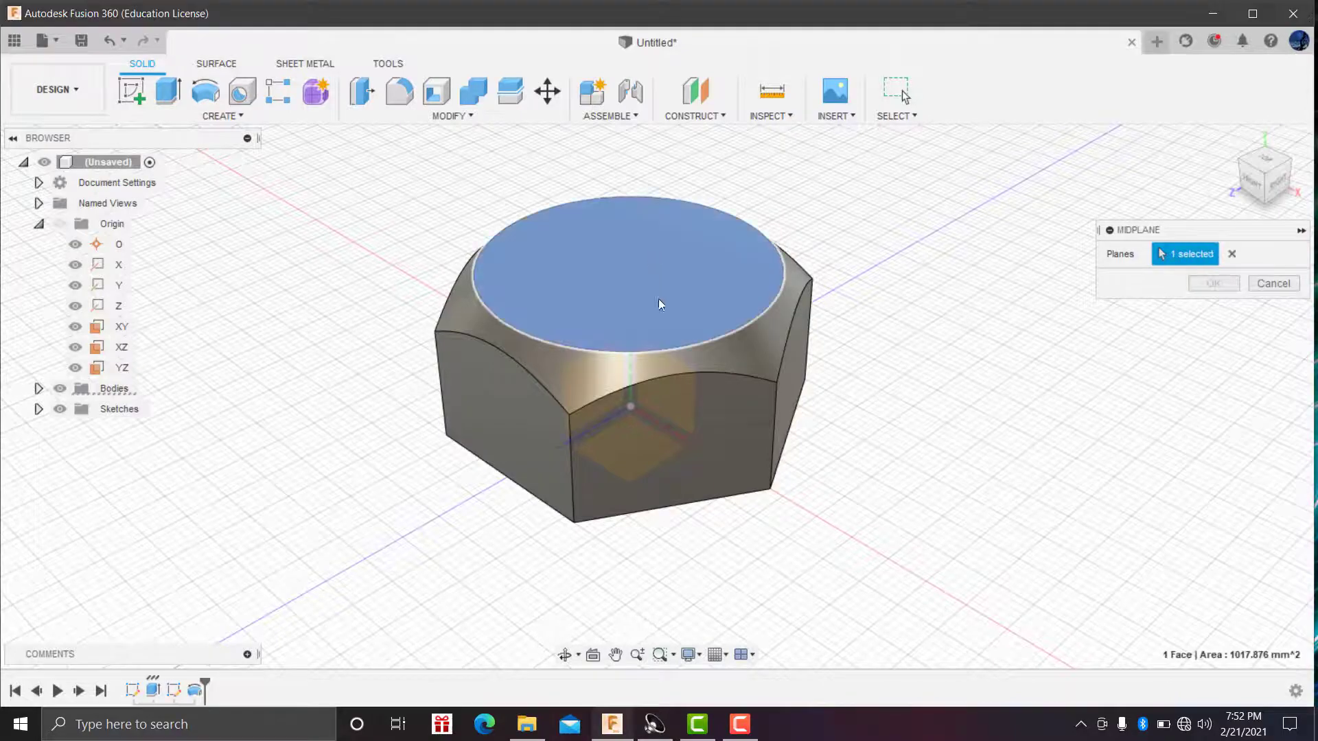
pyautogui.moveTo(659, 303)
pyautogui.keyDown('shift'); pyautogui.mouseDown(button='middle')
pyautogui.moveTo(726, 500)
pyautogui.moveTo(689, 513)
pyautogui.mouseUp(button='middle'); pyautogui.keyUp('shift')
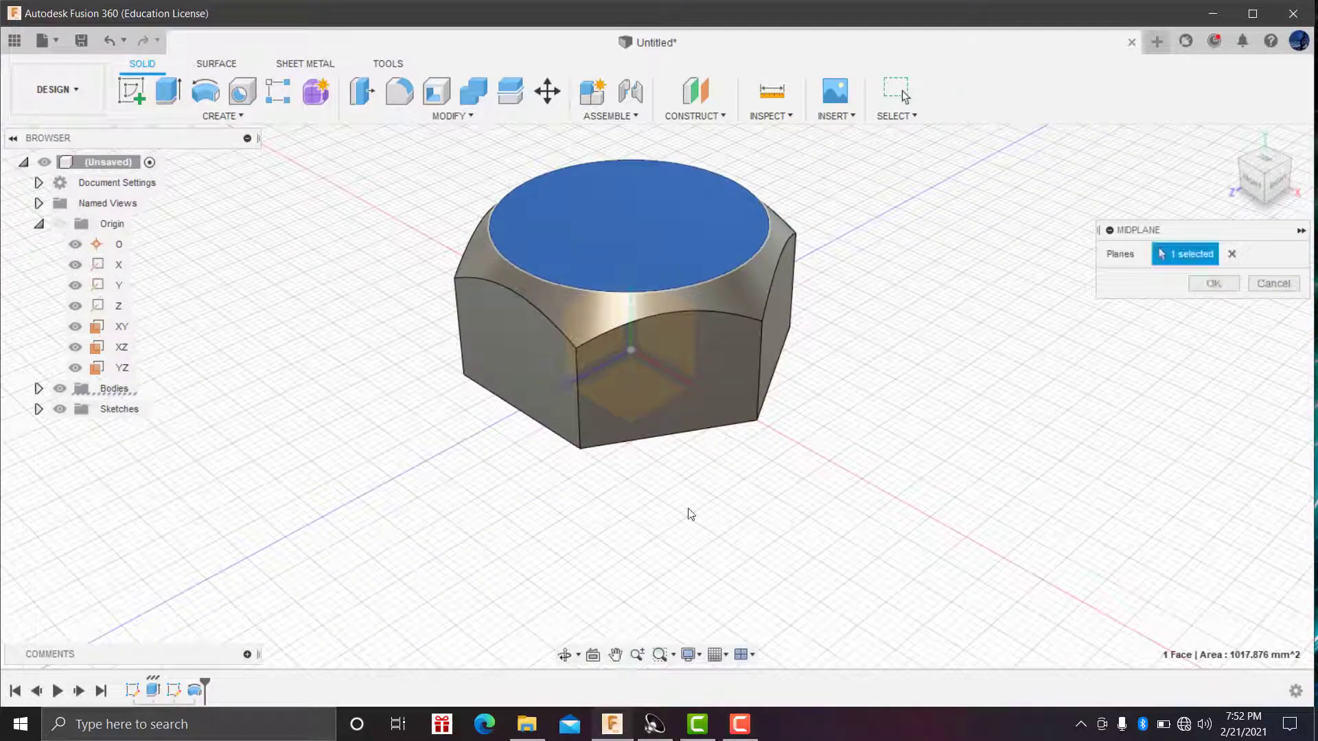
pyautogui.click(565, 654)
pyautogui.moveTo(659, 521); pyautogui.dragTo(914, 263)
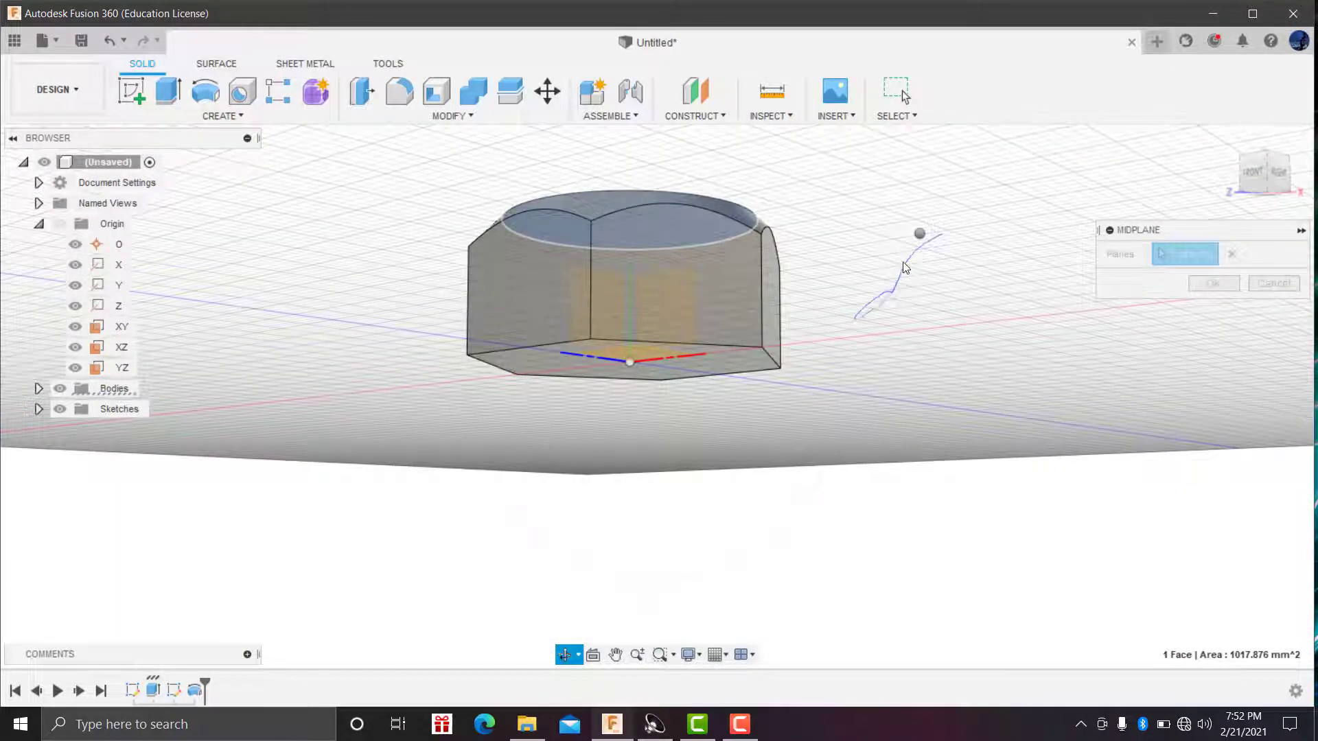
pyautogui.rightClick(916, 233)
pyautogui.click(964, 235)
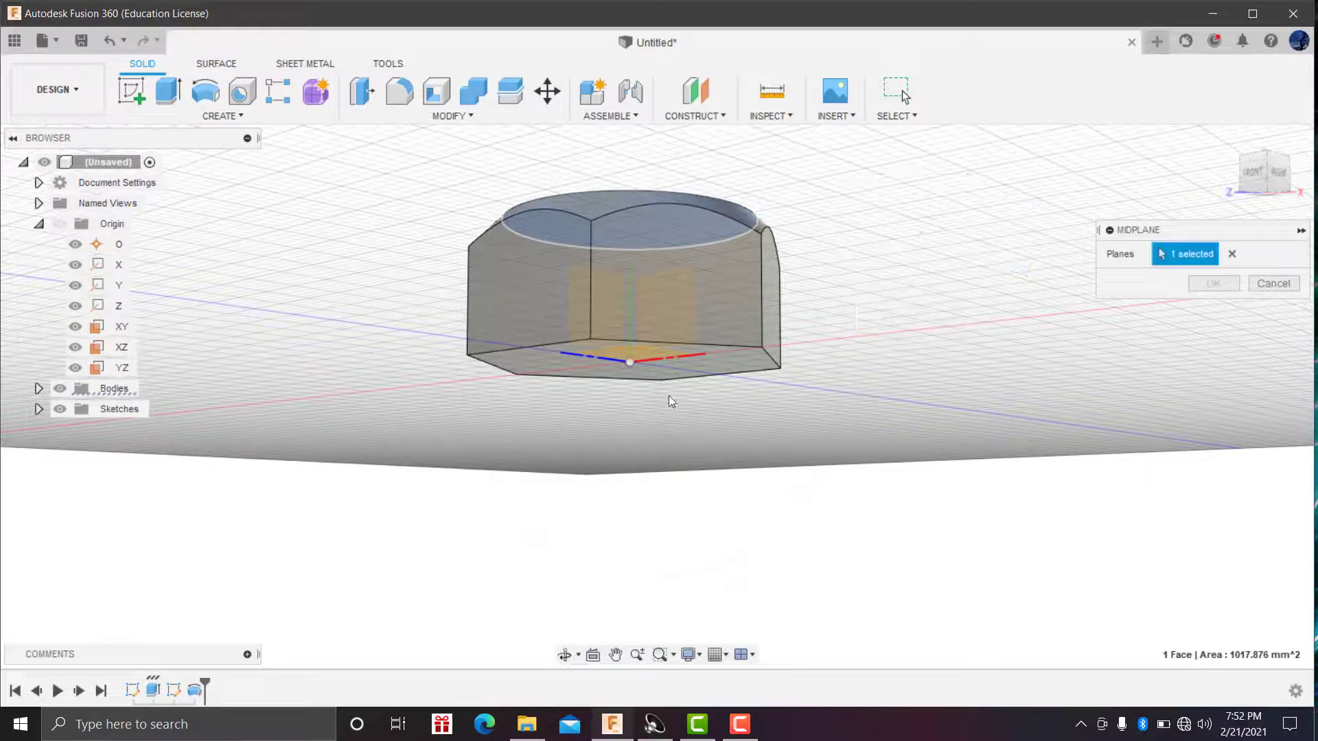
pyautogui.click(695, 361)
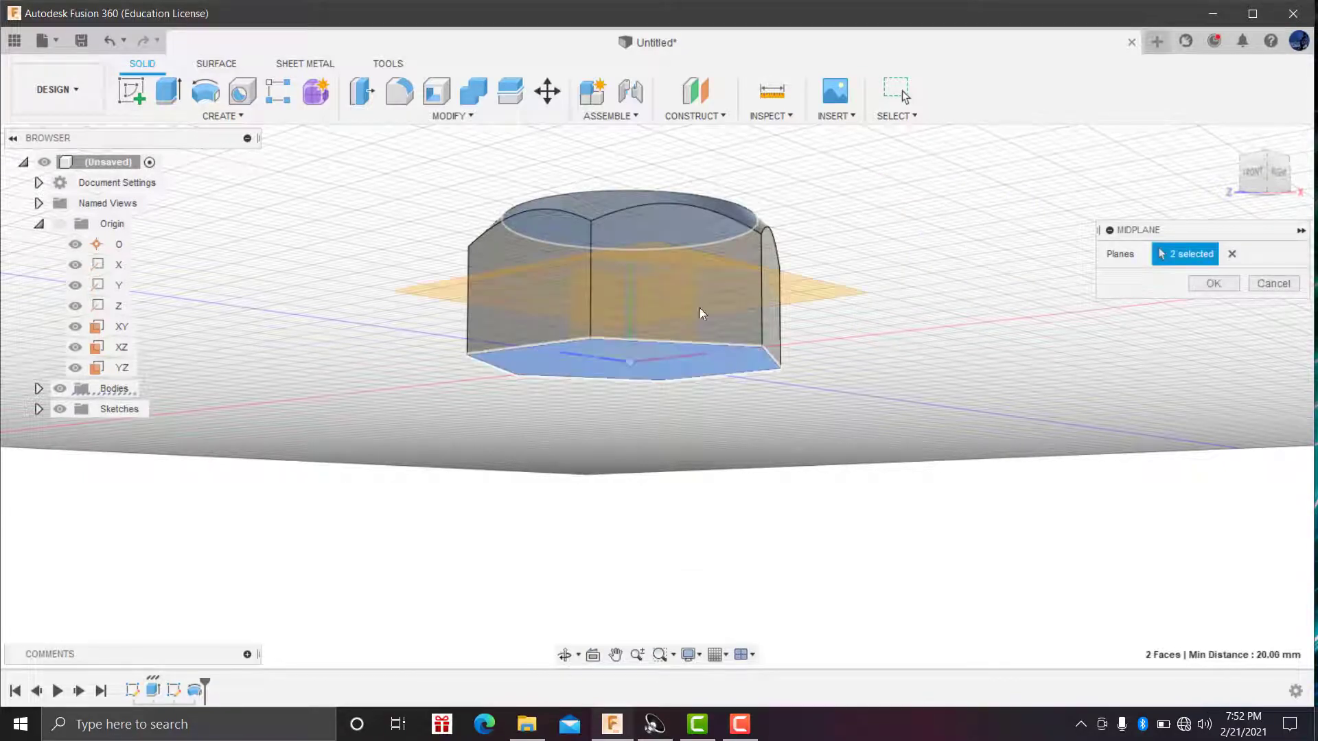
pyautogui.click(1214, 283)
pyautogui.click(1231, 141)
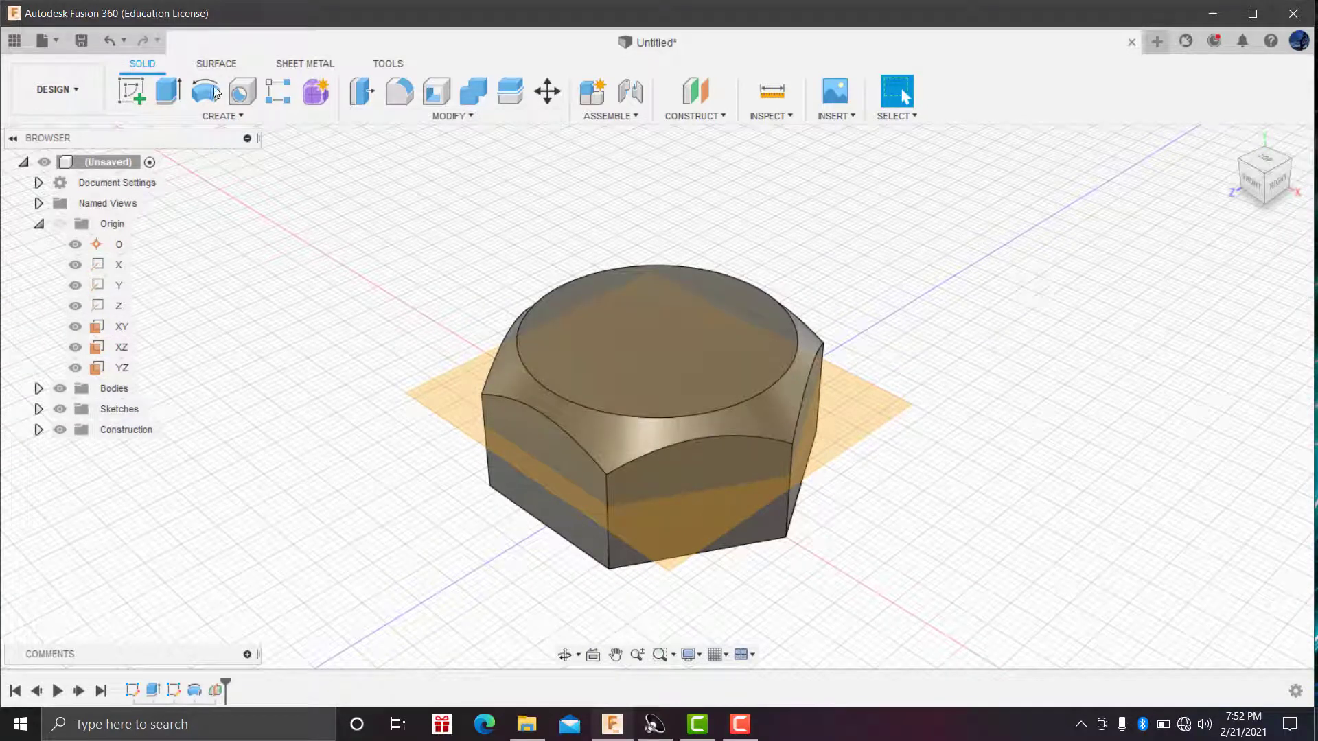
# Mirror the curved top chamfer face across the midplane onto the underside
pyautogui.click(214, 117)
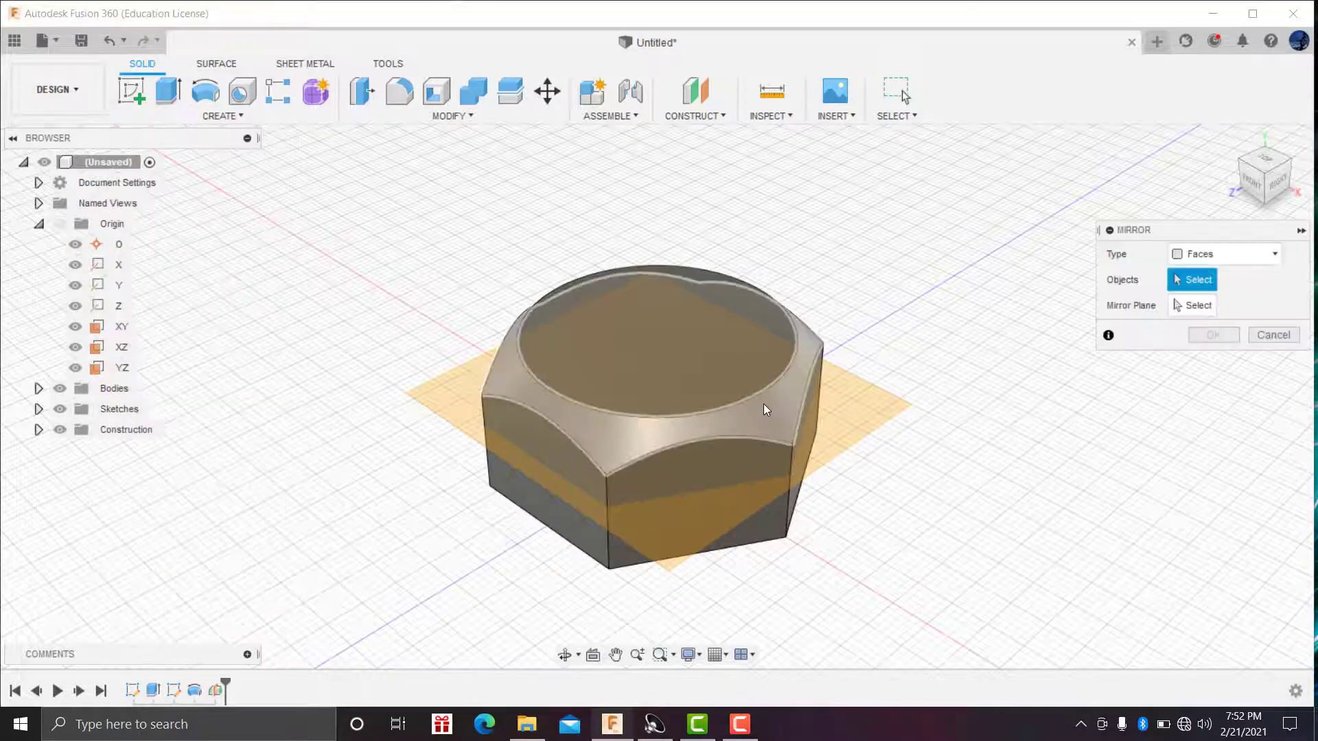
pyautogui.click(764, 403)
pyautogui.click(1192, 308)
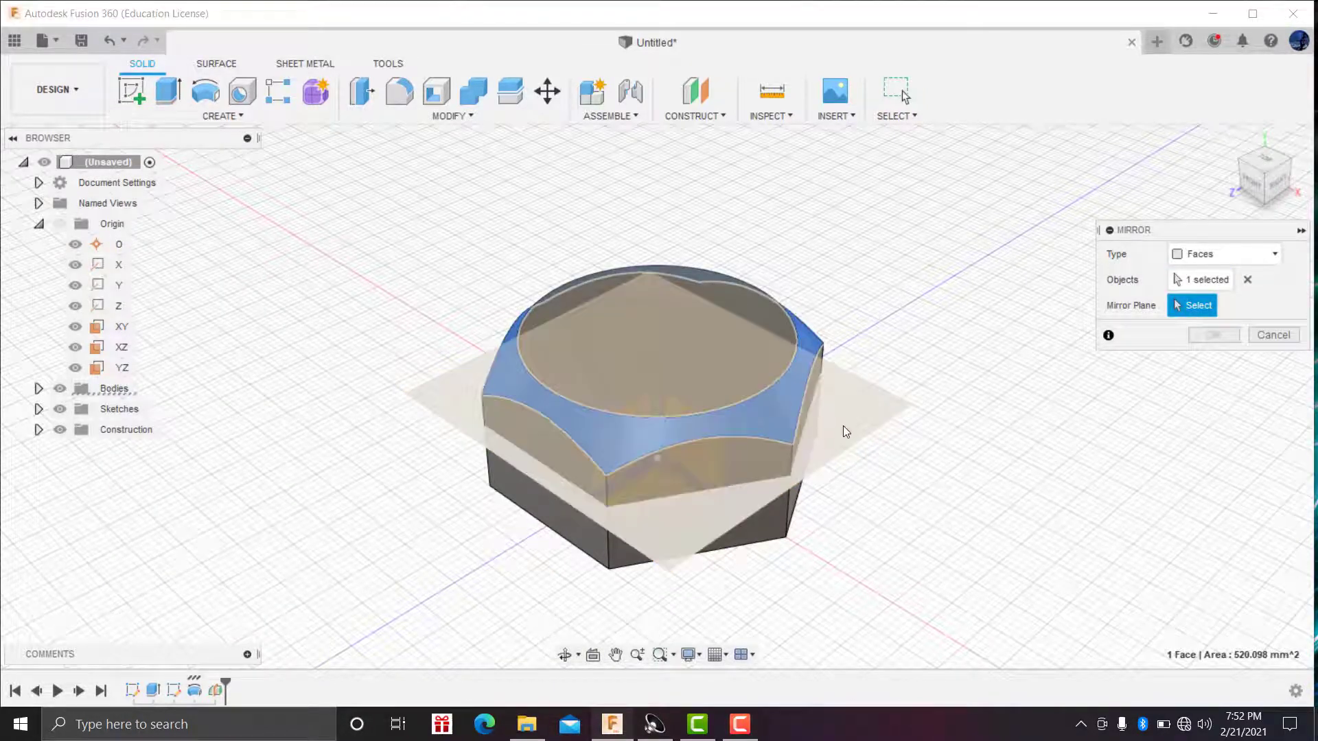
pyautogui.click(842, 426)
pyautogui.click(1219, 338)
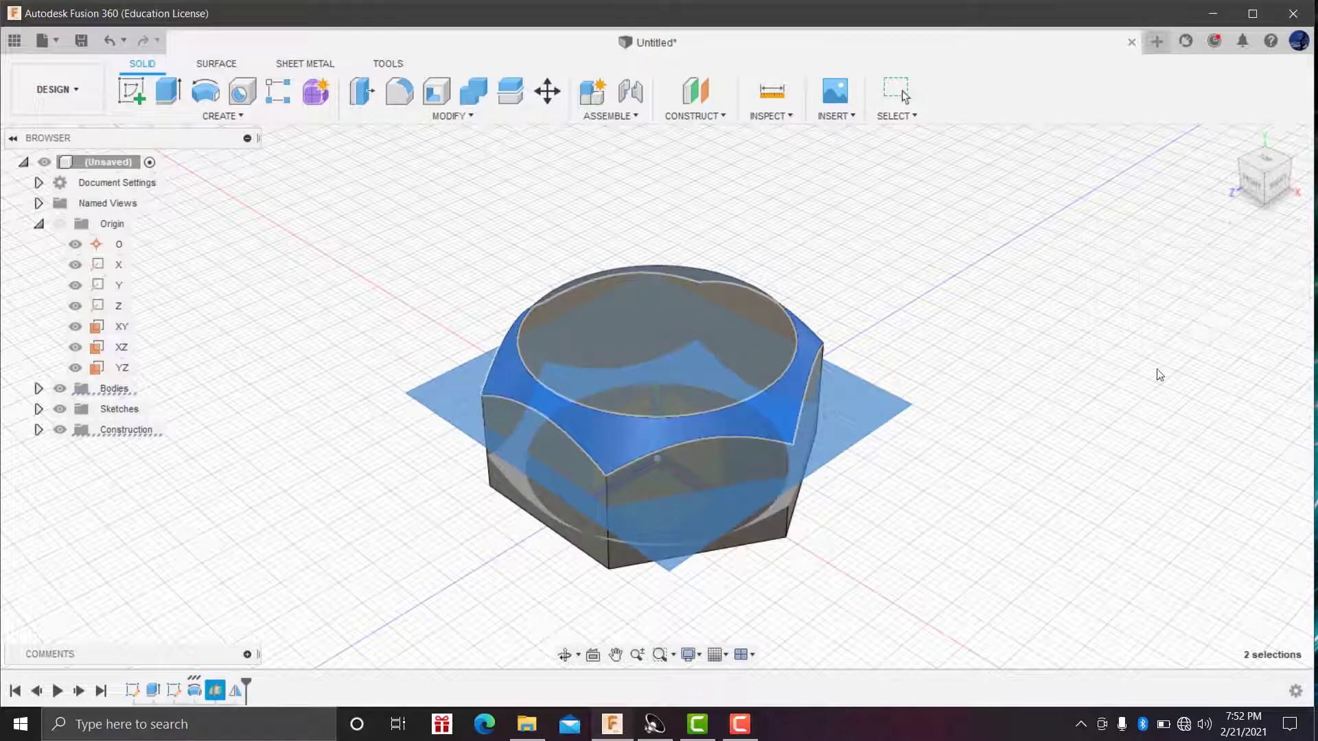
# Hide the construction midplane and clear the selection
pyautogui.rightClick(871, 408)
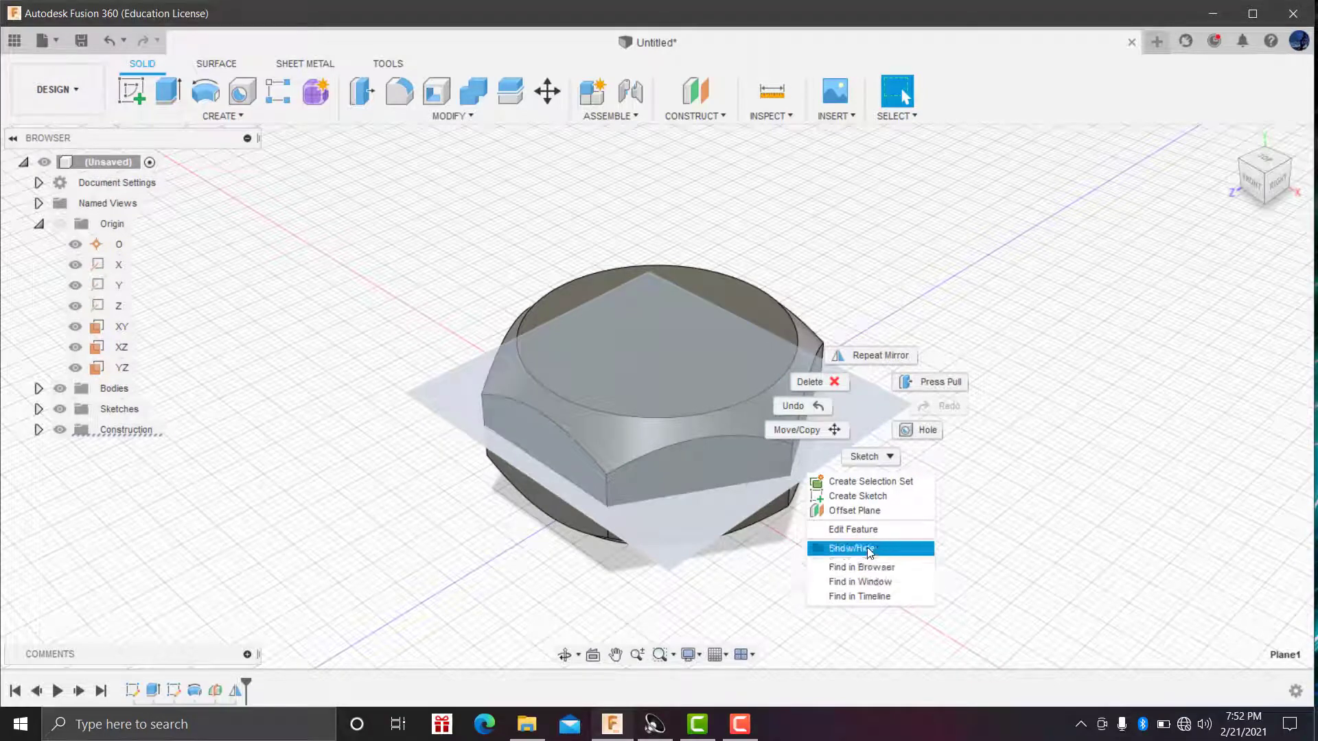
pyautogui.click(875, 548)
pyautogui.click(949, 418)
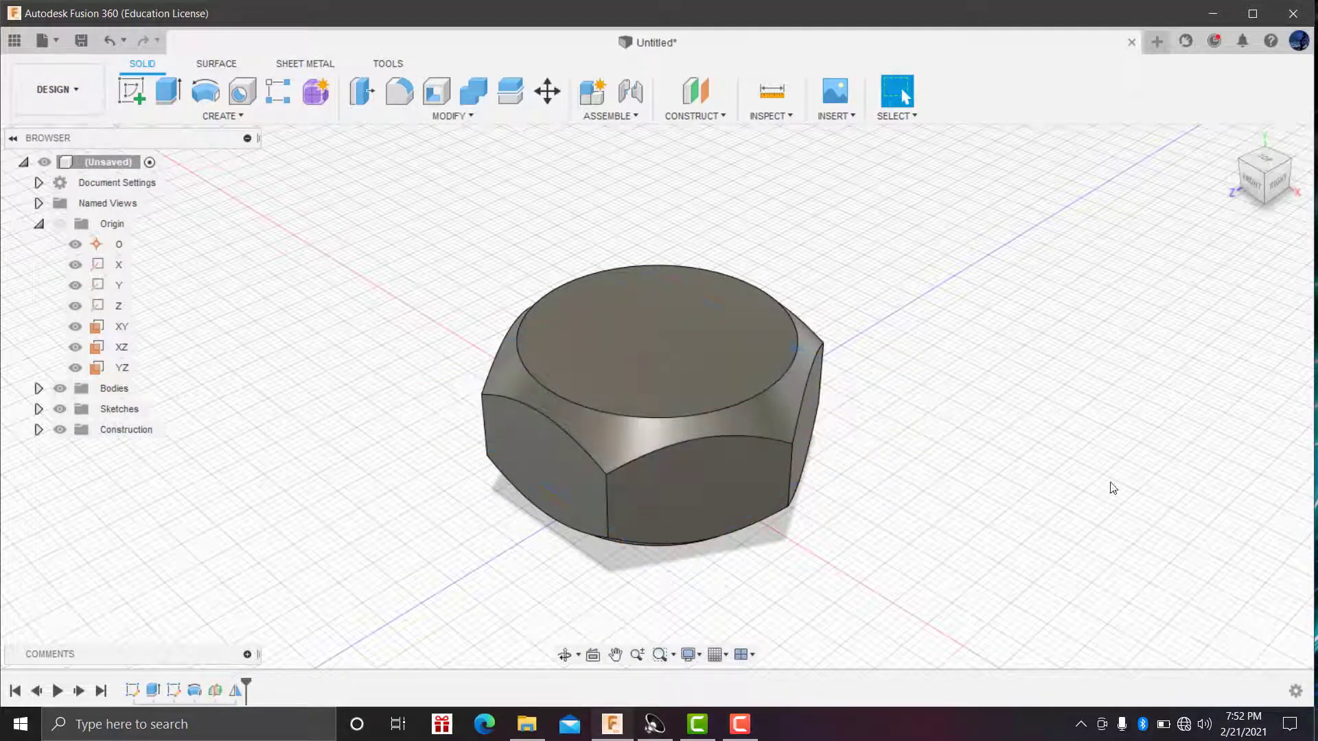
# Orbit under the head and start a sketch on its bottom face
pyautogui.click(564, 654)
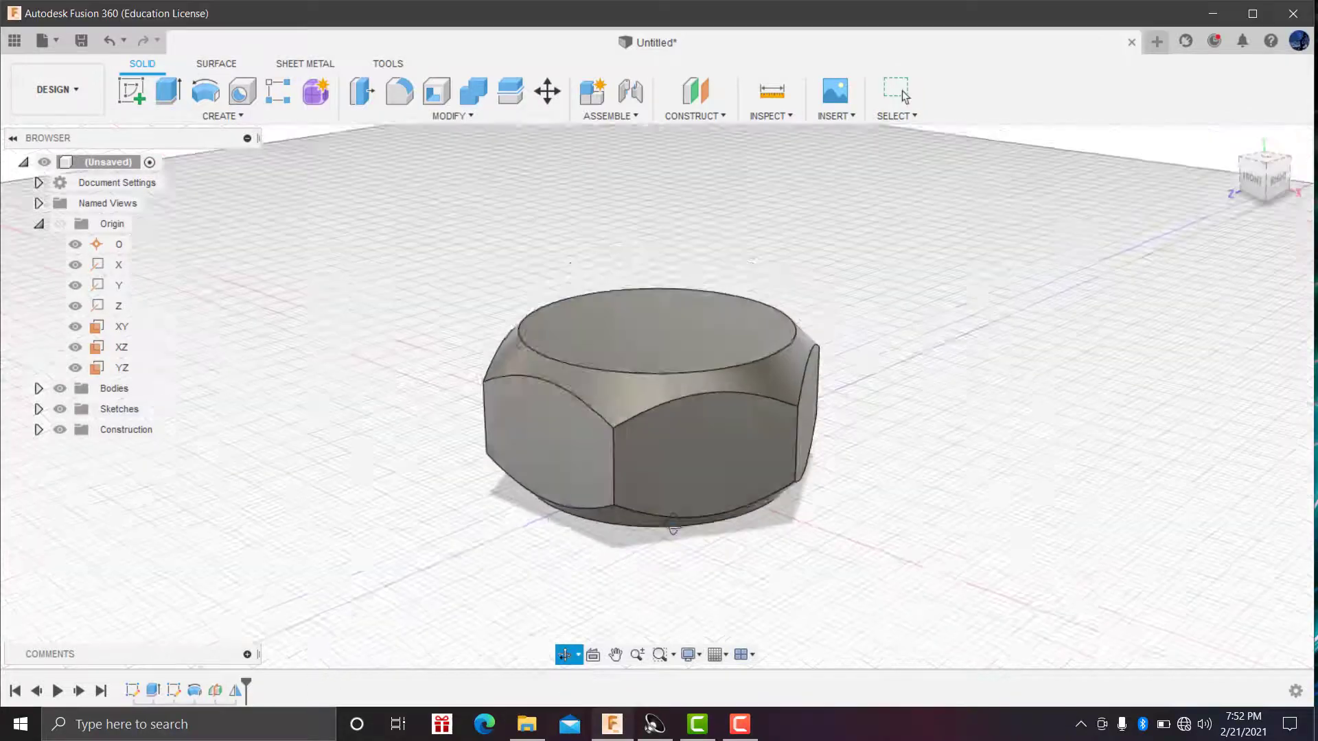
pyautogui.moveTo(617, 563)
pyautogui.mouseDown()
pyautogui.moveTo(662, 514)
pyautogui.moveTo(547, 497)
pyautogui.moveTo(599, 553)
pyautogui.moveTo(759, 494)
pyautogui.moveTo(691, 526)
pyautogui.moveTo(676, 577)
pyautogui.moveTo(632, 538)
pyautogui.moveTo(586, 533)
pyautogui.moveTo(585, 507)
pyautogui.moveTo(671, 541)
pyautogui.moveTo(694, 480)
pyautogui.moveTo(680, 452)
pyautogui.mouseUp()
pyautogui.rightClick(854, 276)
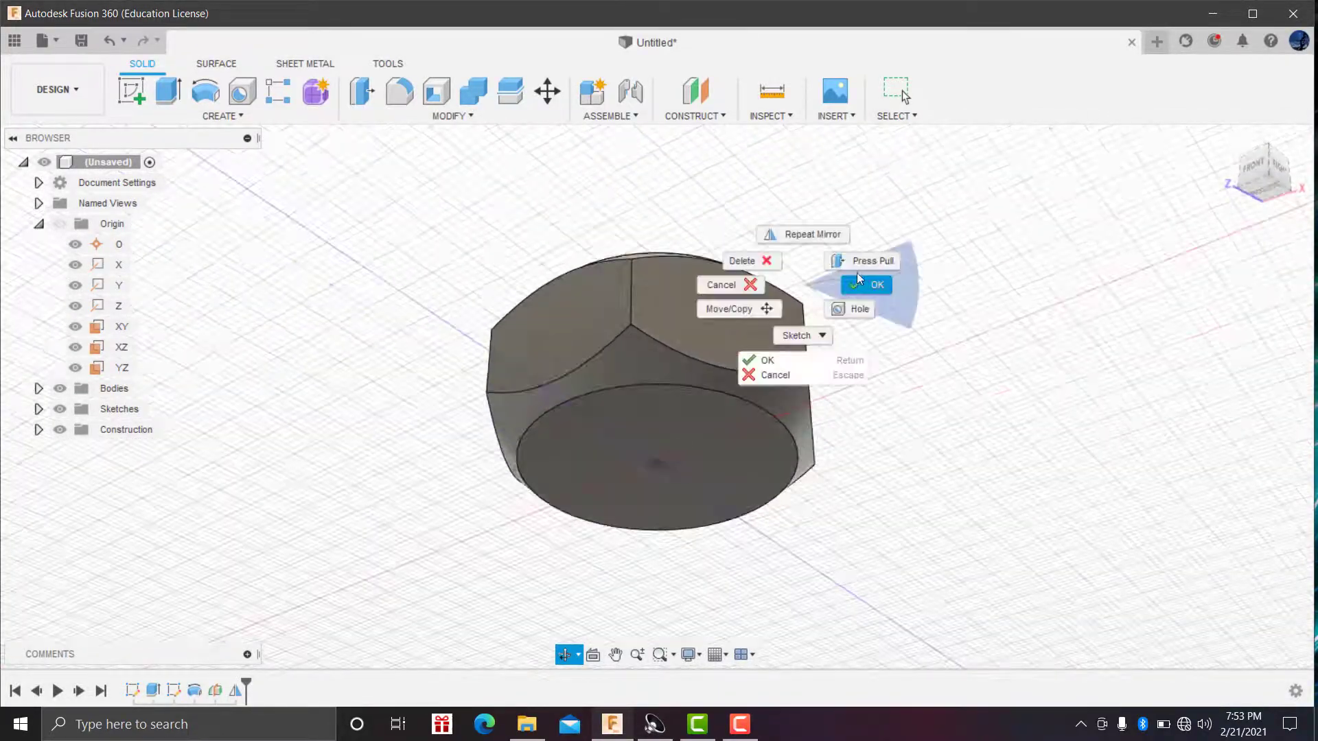
pyautogui.press('Escape')
pyautogui.press('Escape')
pyautogui.click(668, 444)
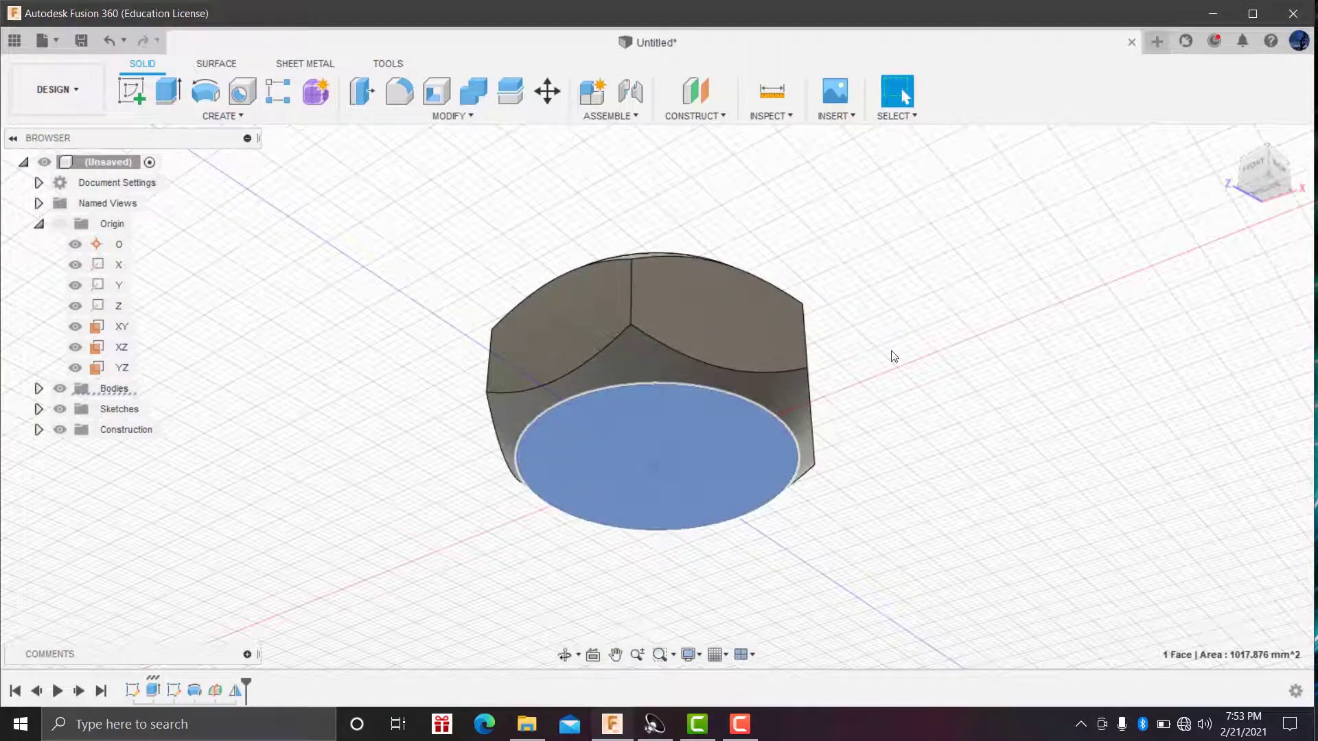
pyautogui.click(704, 448)
pyautogui.click(625, 434)
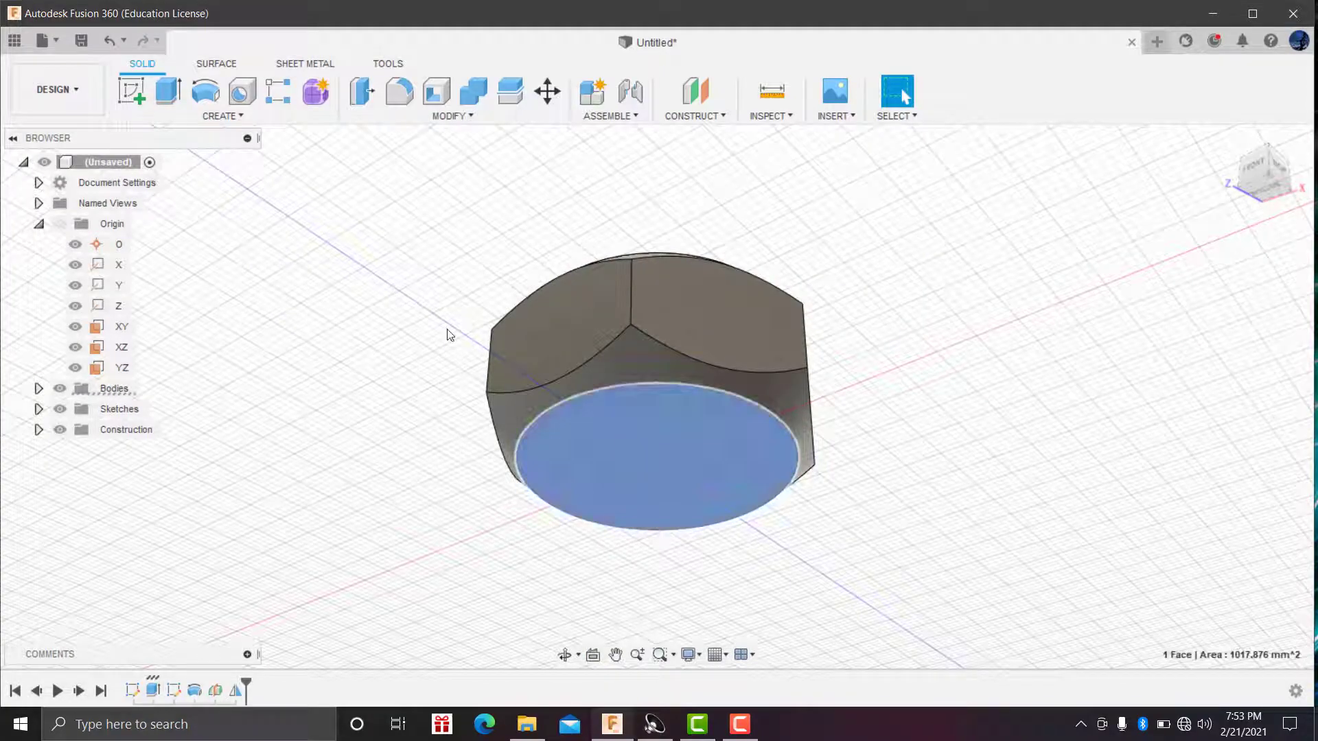
pyautogui.click(132, 89)
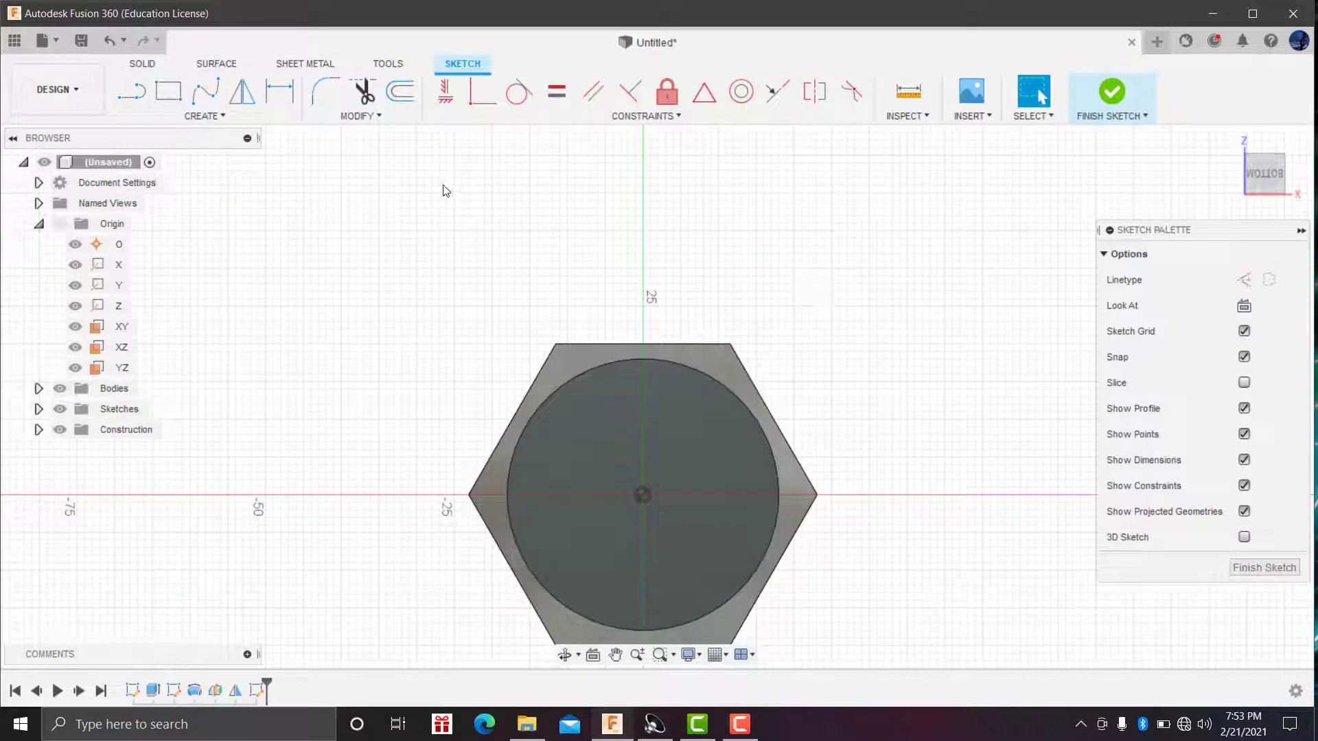
# Draw a 20 mm diameter center-diameter circle at the origin
pyautogui.click(221, 114)
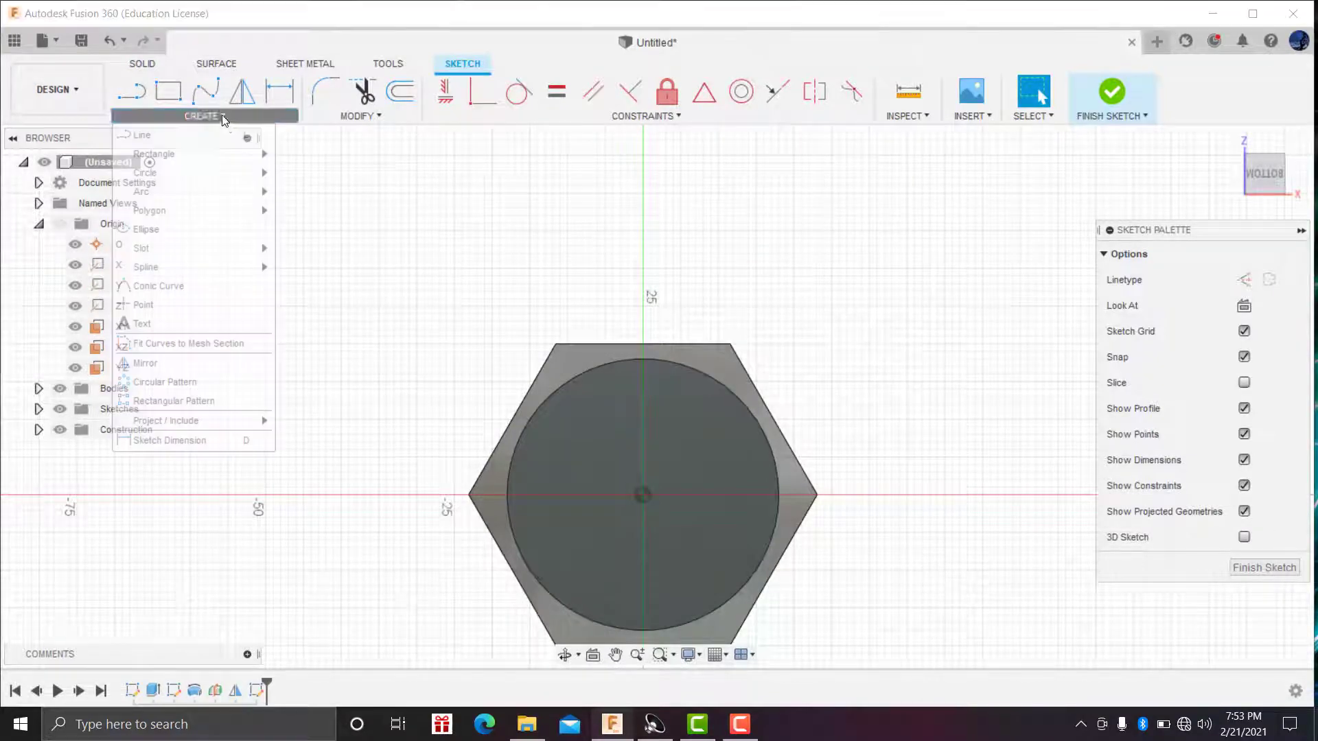
pyautogui.moveTo(146, 172)
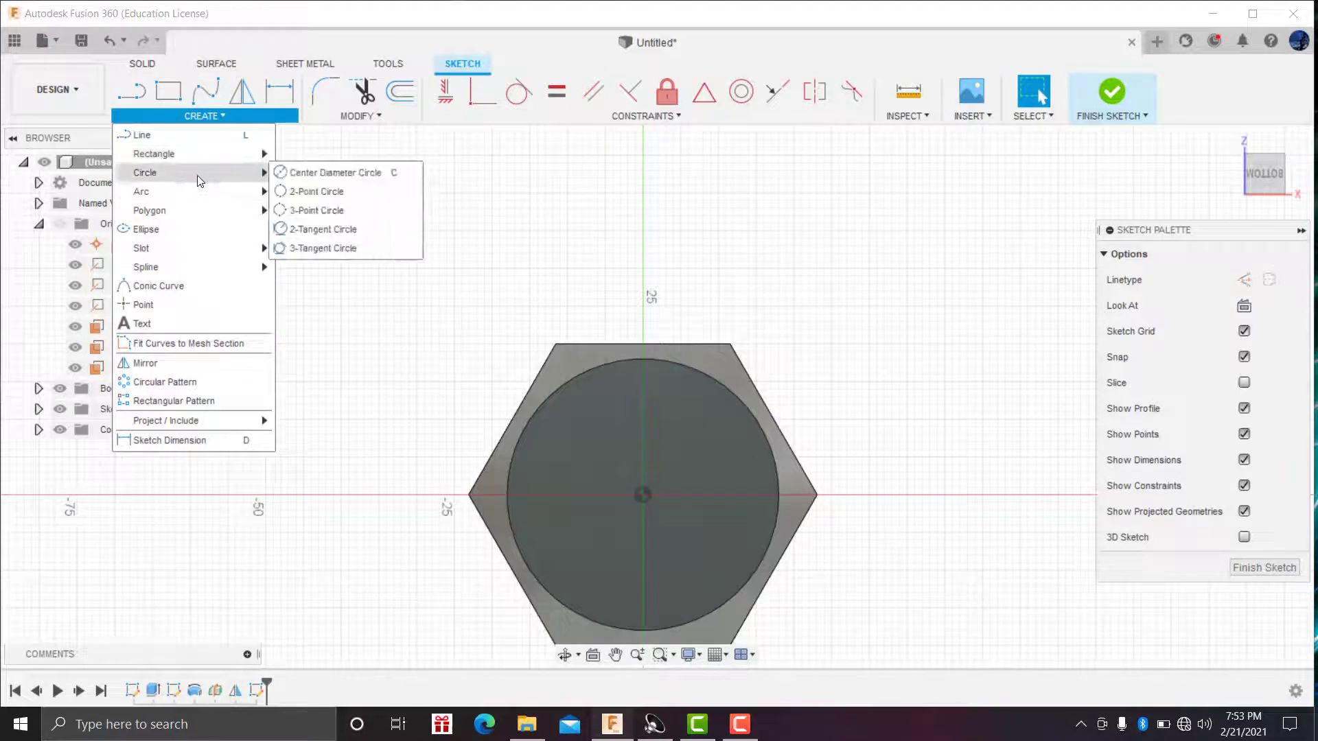
pyautogui.click(336, 173)
pyautogui.click(644, 496)
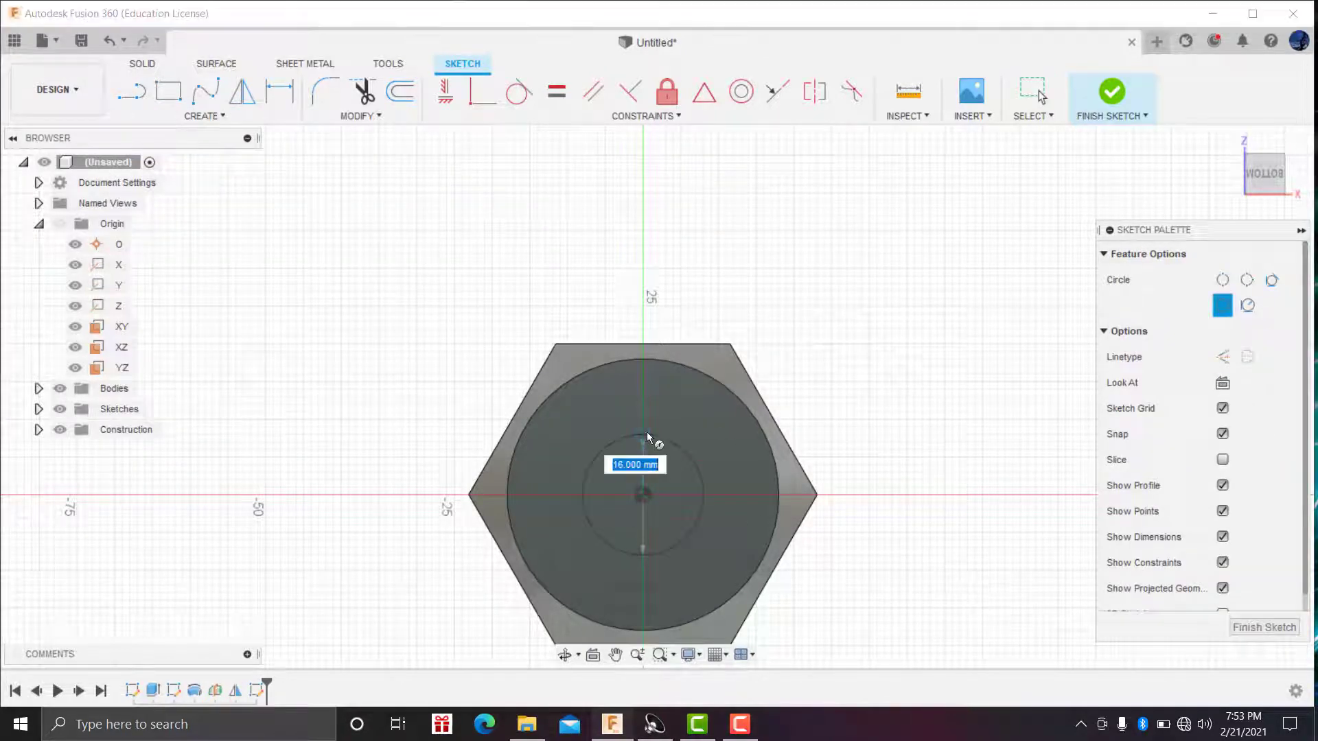
pyautogui.write('0')
pyautogui.press('Return')
pyautogui.press('Escape')
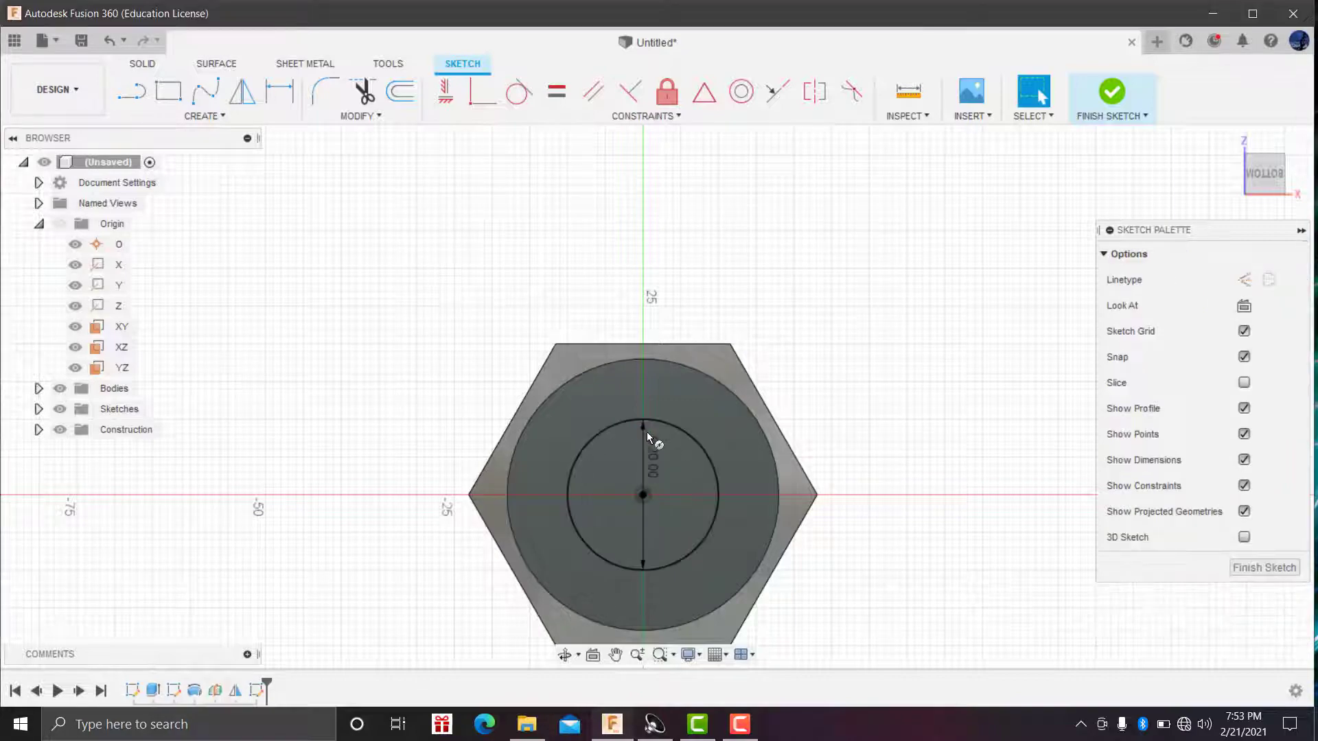
# Finish the sketch and extrude the 20 mm circle 50 mm into the shank
pyautogui.click(1112, 93)
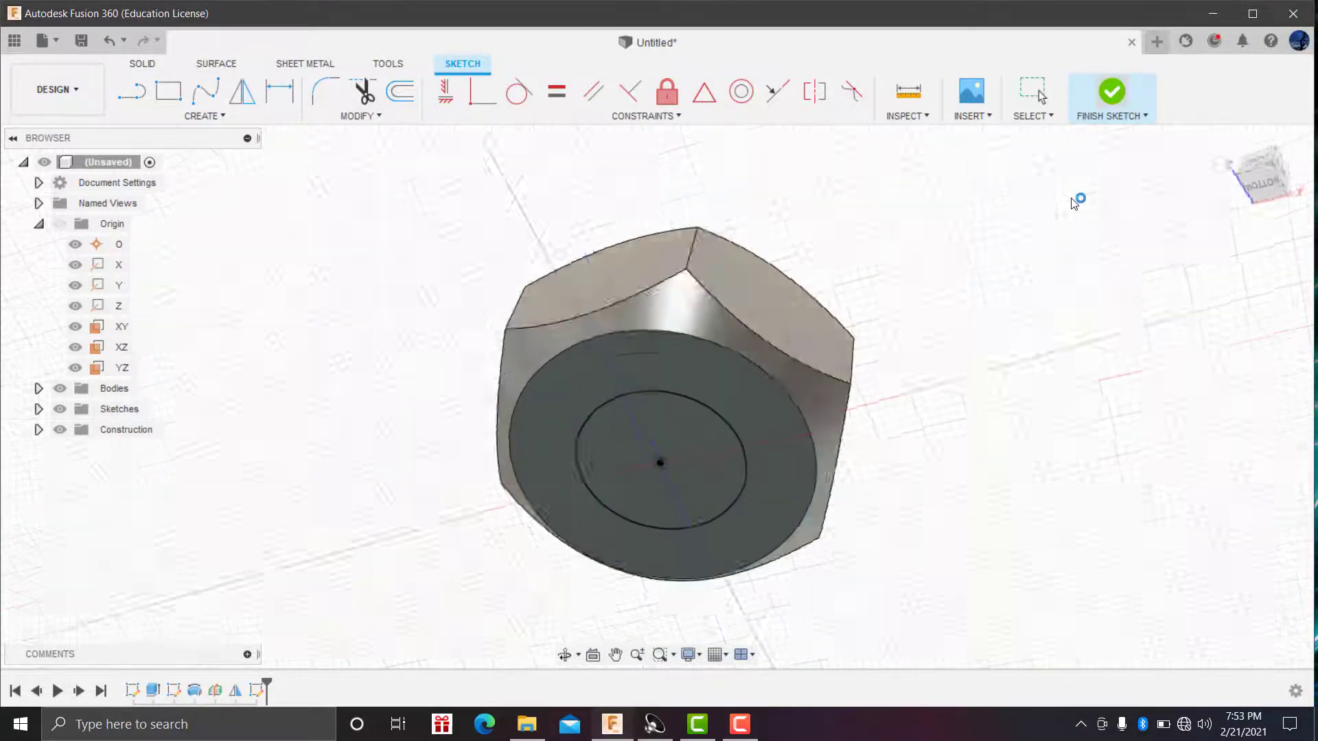
pyautogui.click(168, 91)
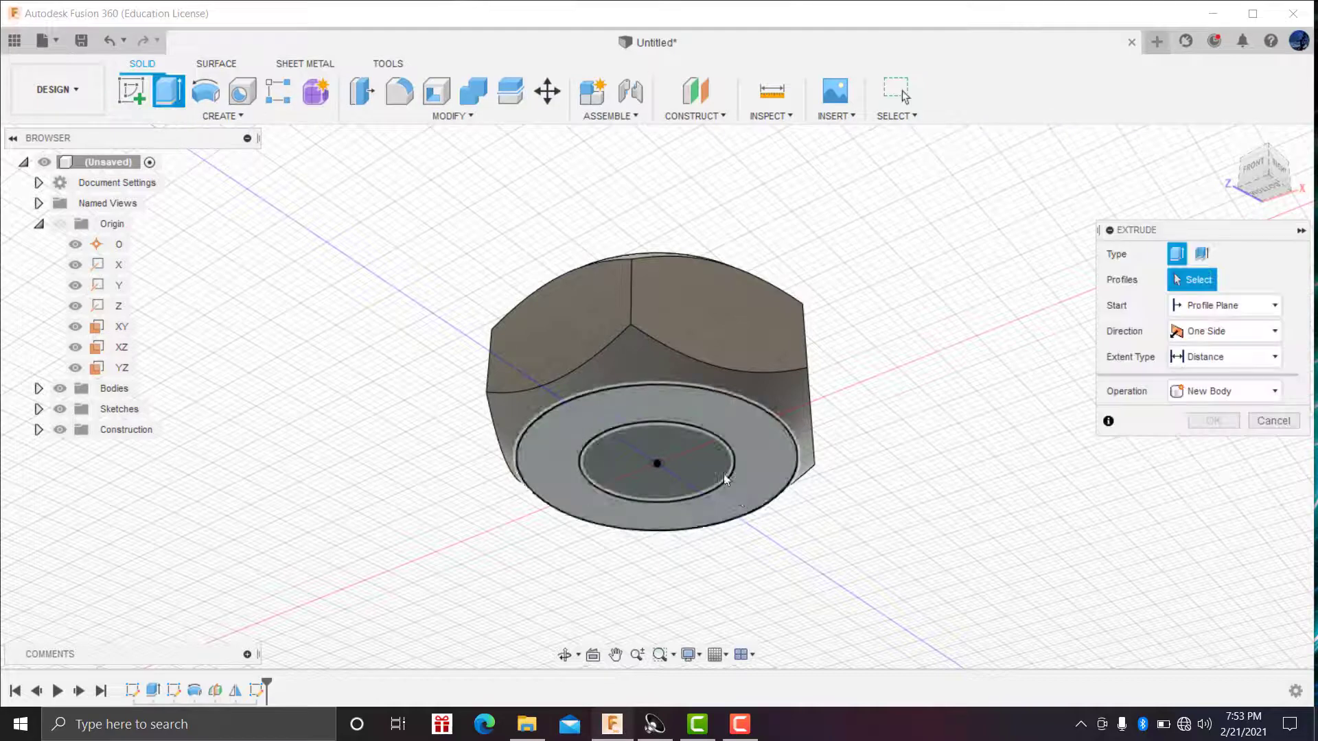
pyautogui.click(690, 452)
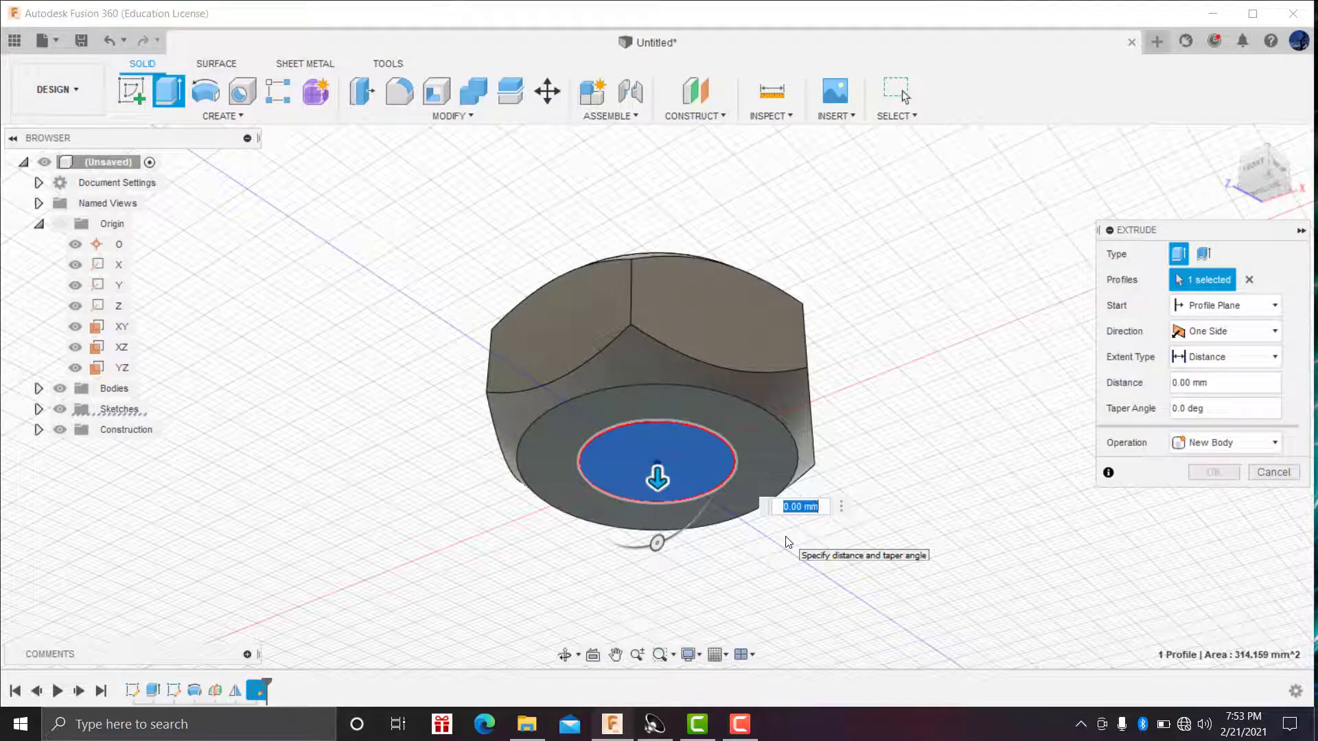
pyautogui.write('50')
pyautogui.press('Return')
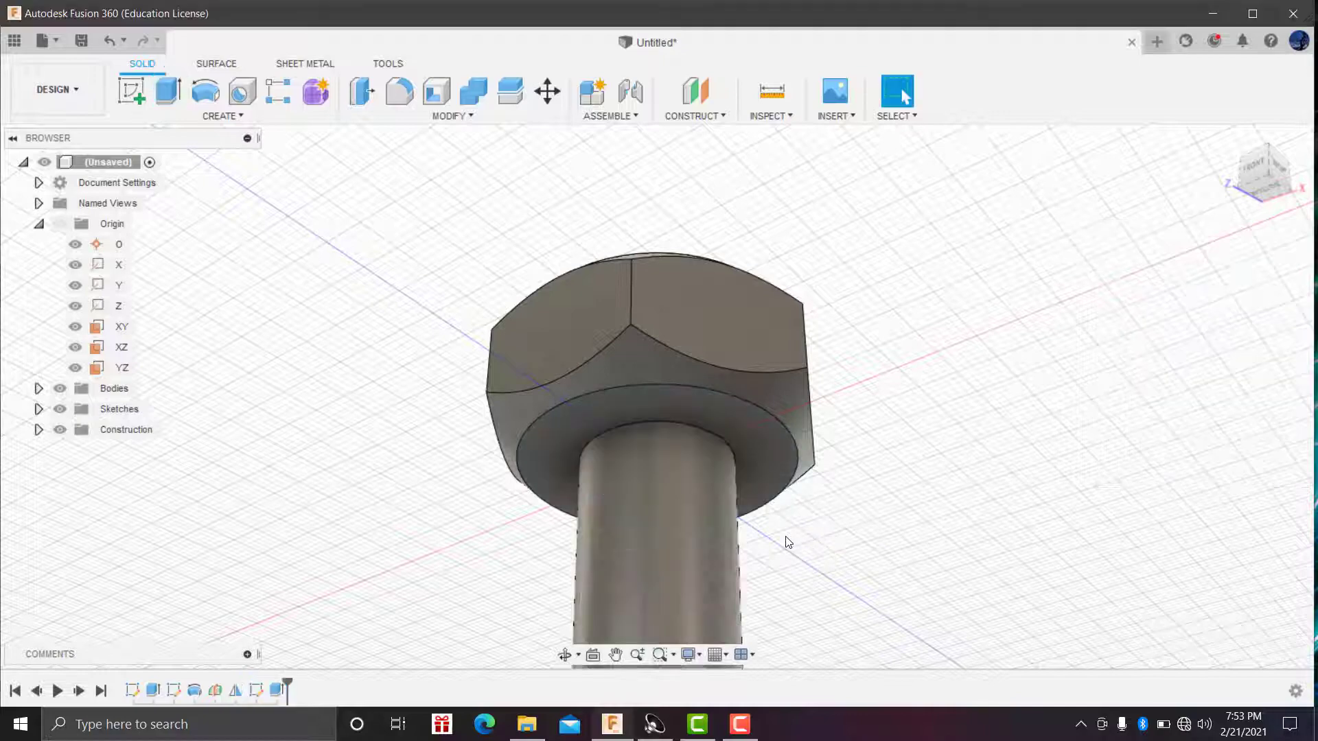
# Fillet the shank's top and bottom edges with a 1 mm radius
pyautogui.click(1231, 140)
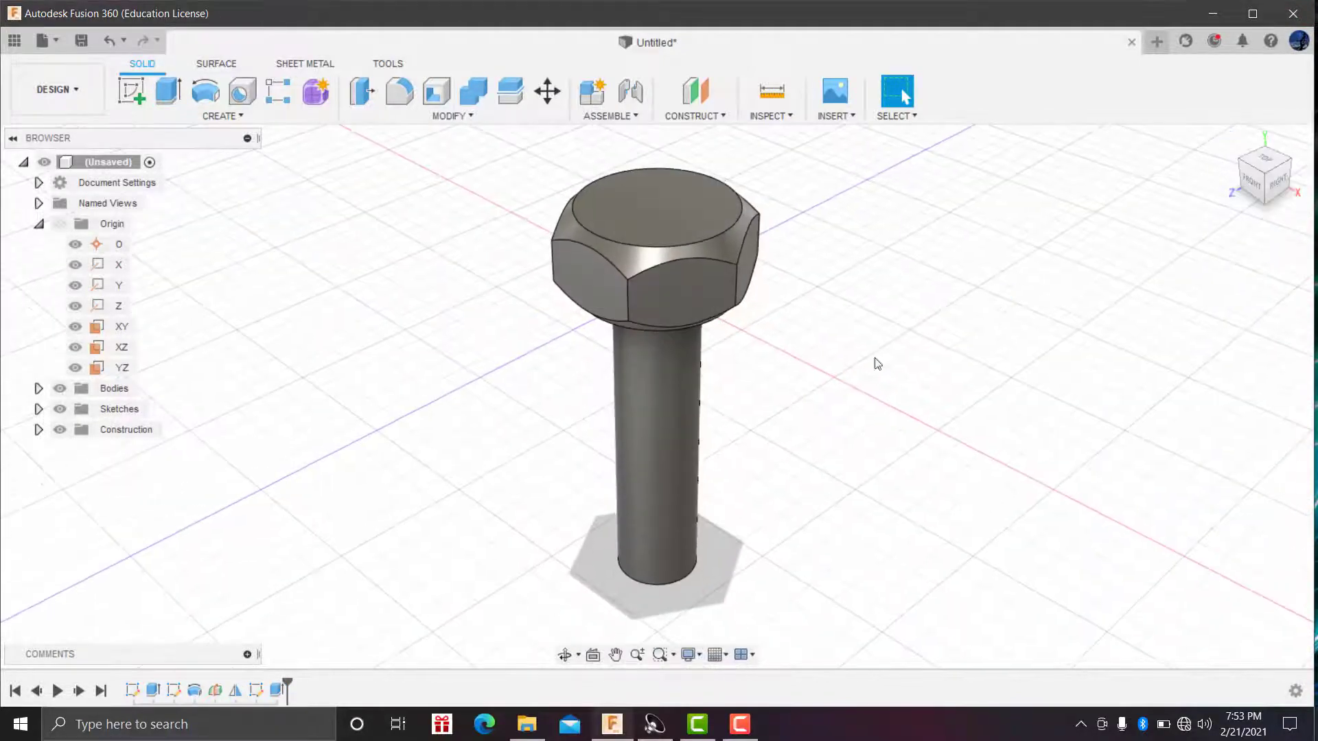
pyautogui.click(564, 654)
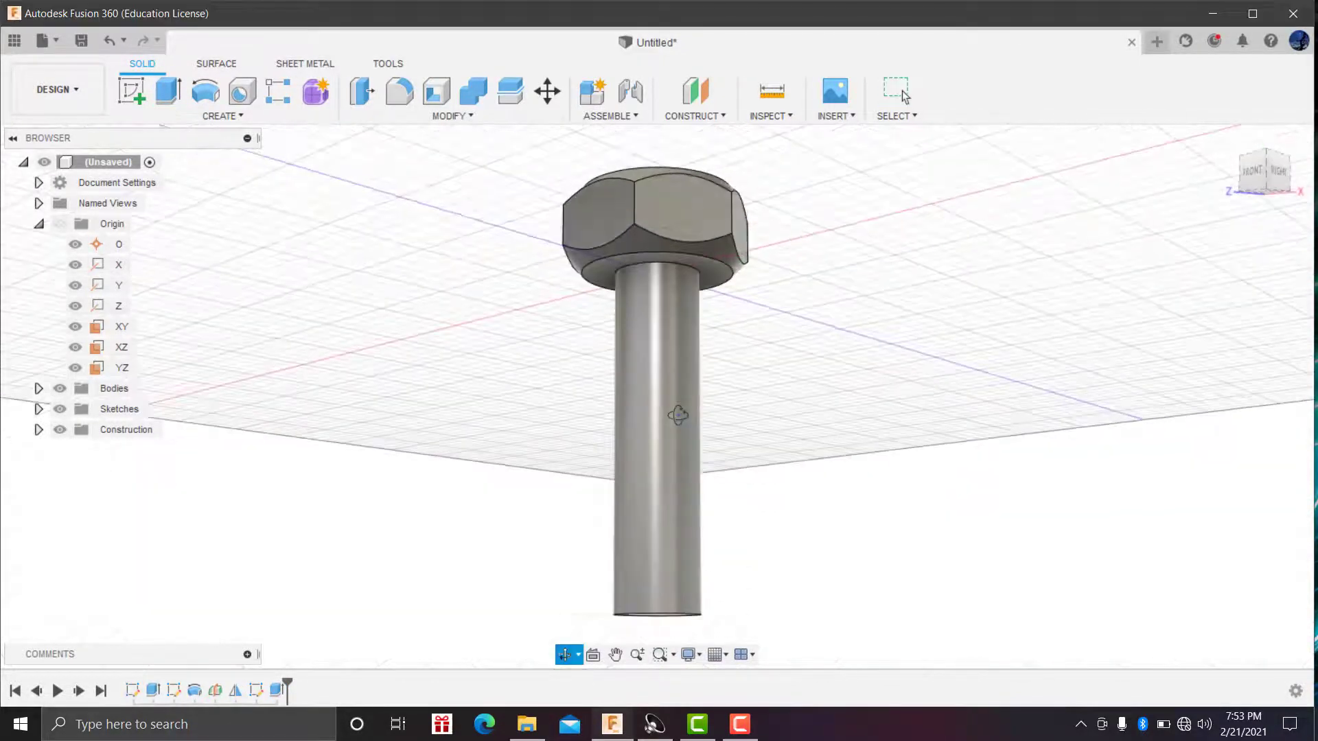
pyautogui.moveTo(677, 412); pyautogui.dragTo(744, 273)
pyautogui.rightClick(796, 274)
pyautogui.click(796, 275)
pyautogui.scroll(3, 700, 264)
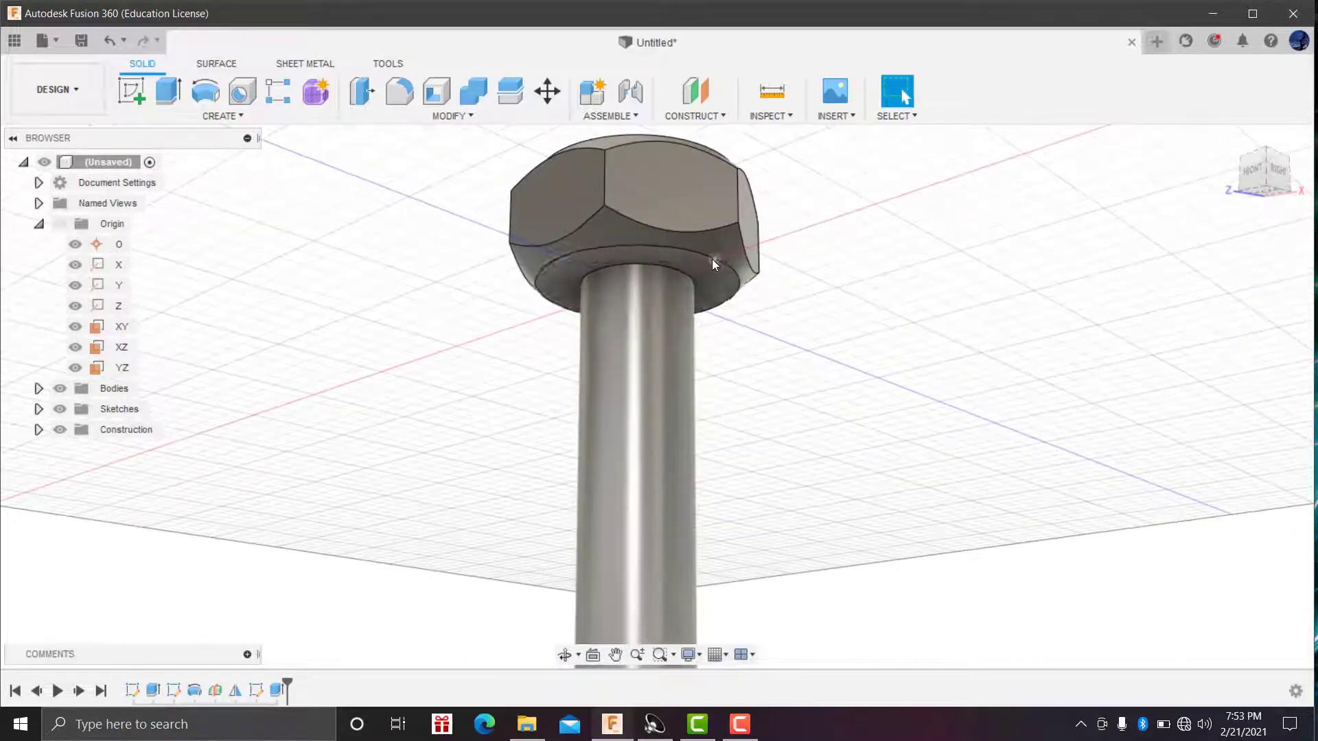
pyautogui.scroll(3, 663, 267)
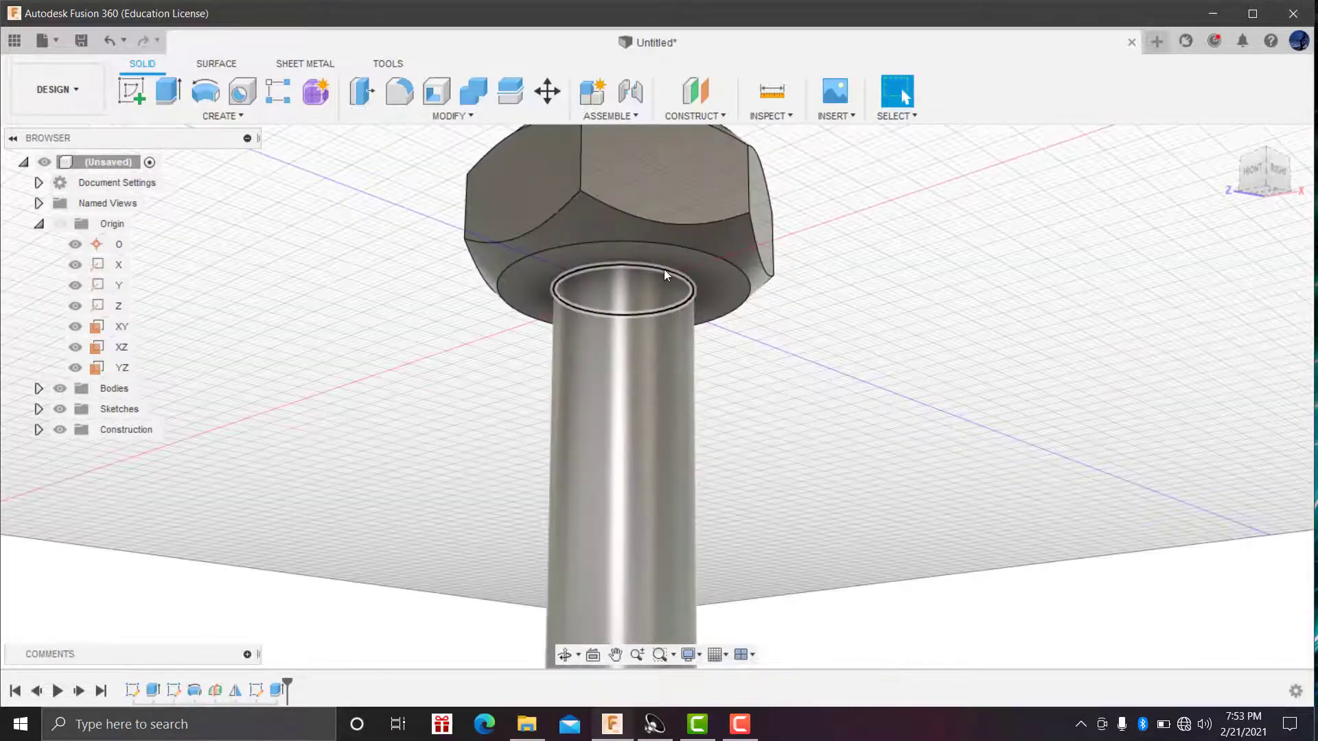
pyautogui.click(399, 91)
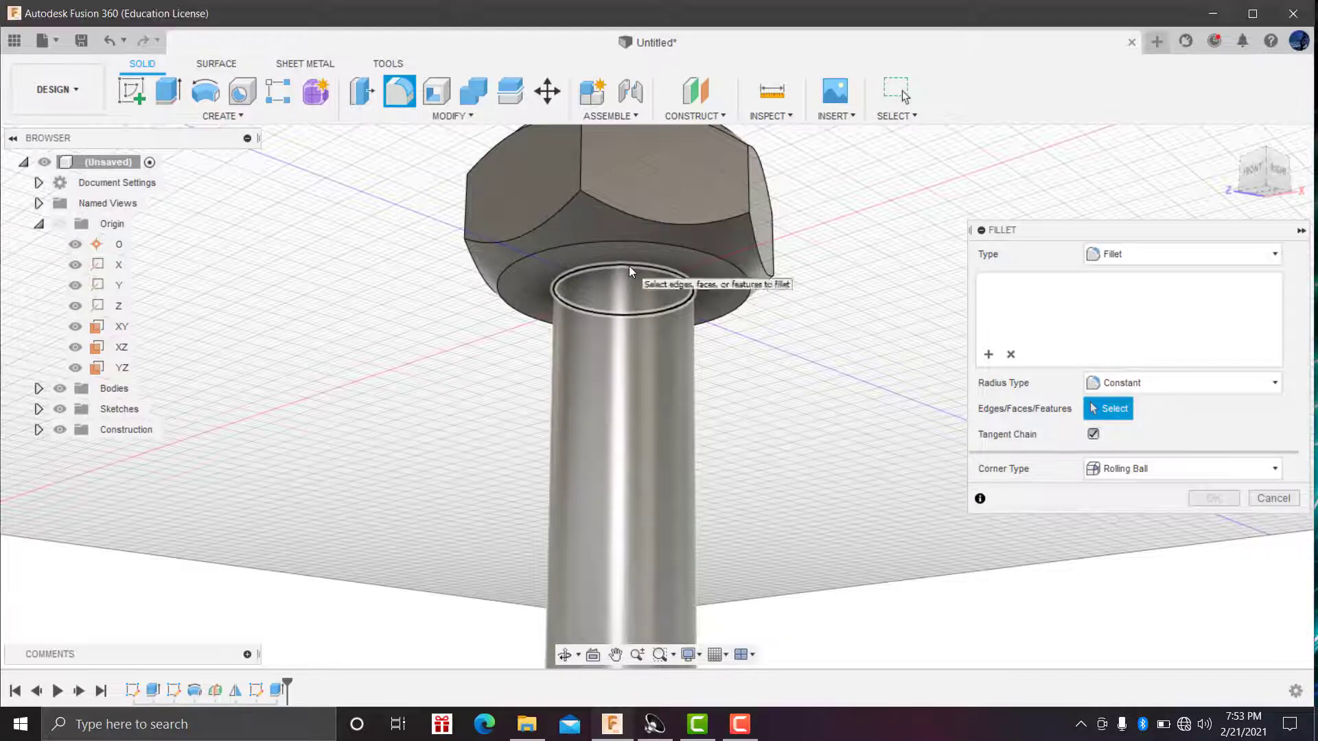
pyautogui.click(628, 272)
pyautogui.scroll(-3, 801, 402)
pyautogui.scroll(3, 806, 410)
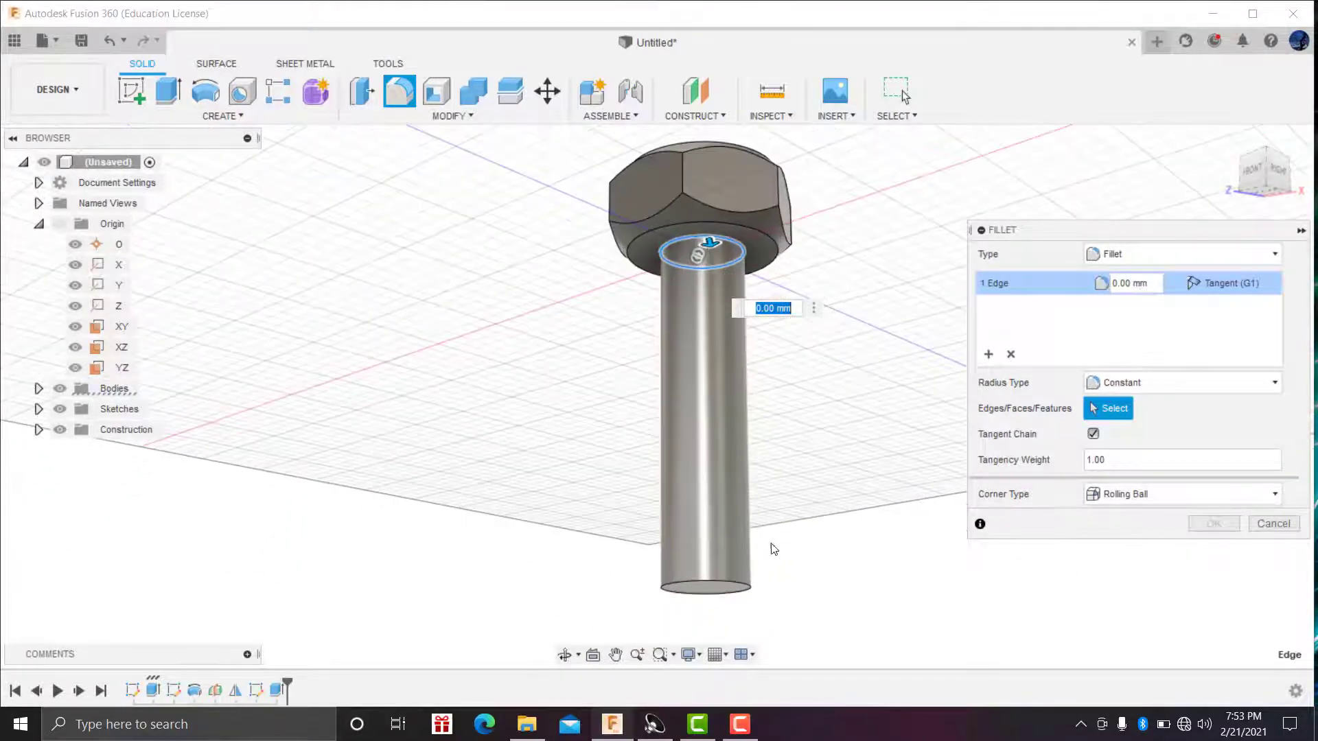
pyautogui.click(750, 585)
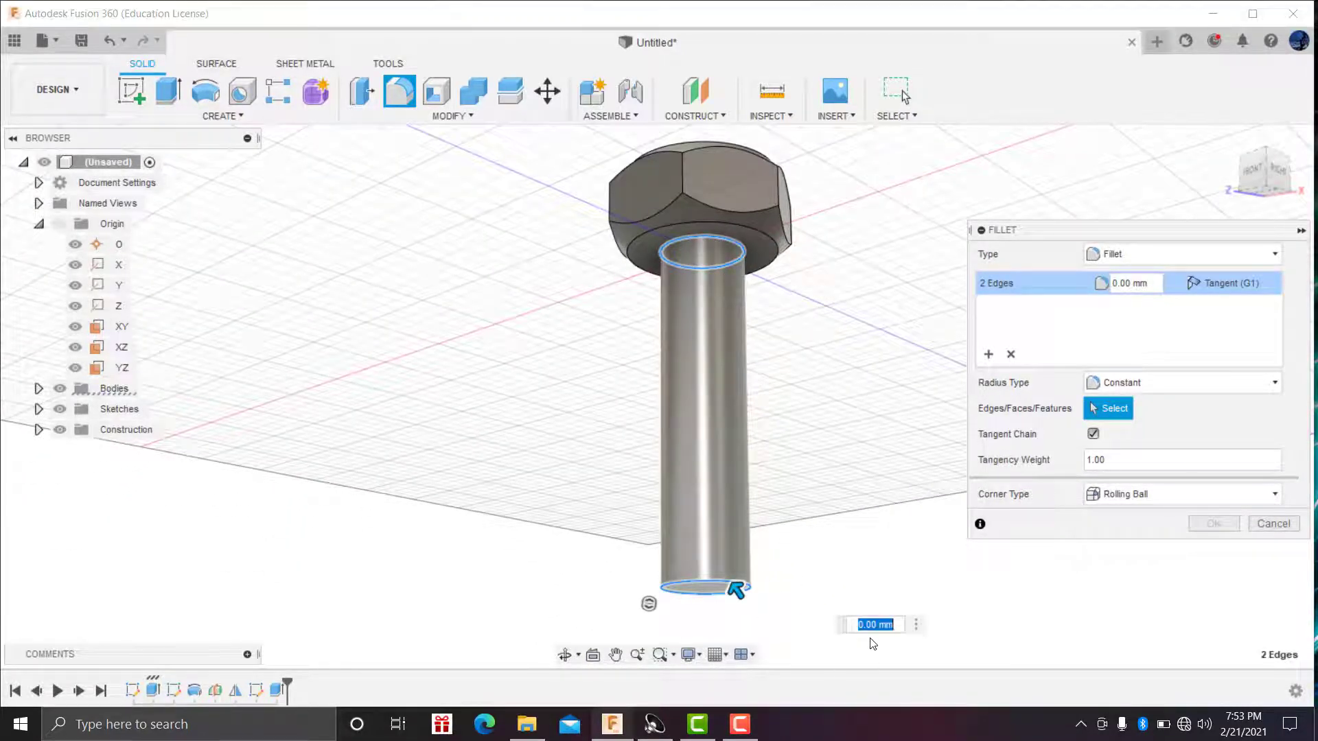
pyautogui.write('1')
pyautogui.click(1213, 523)
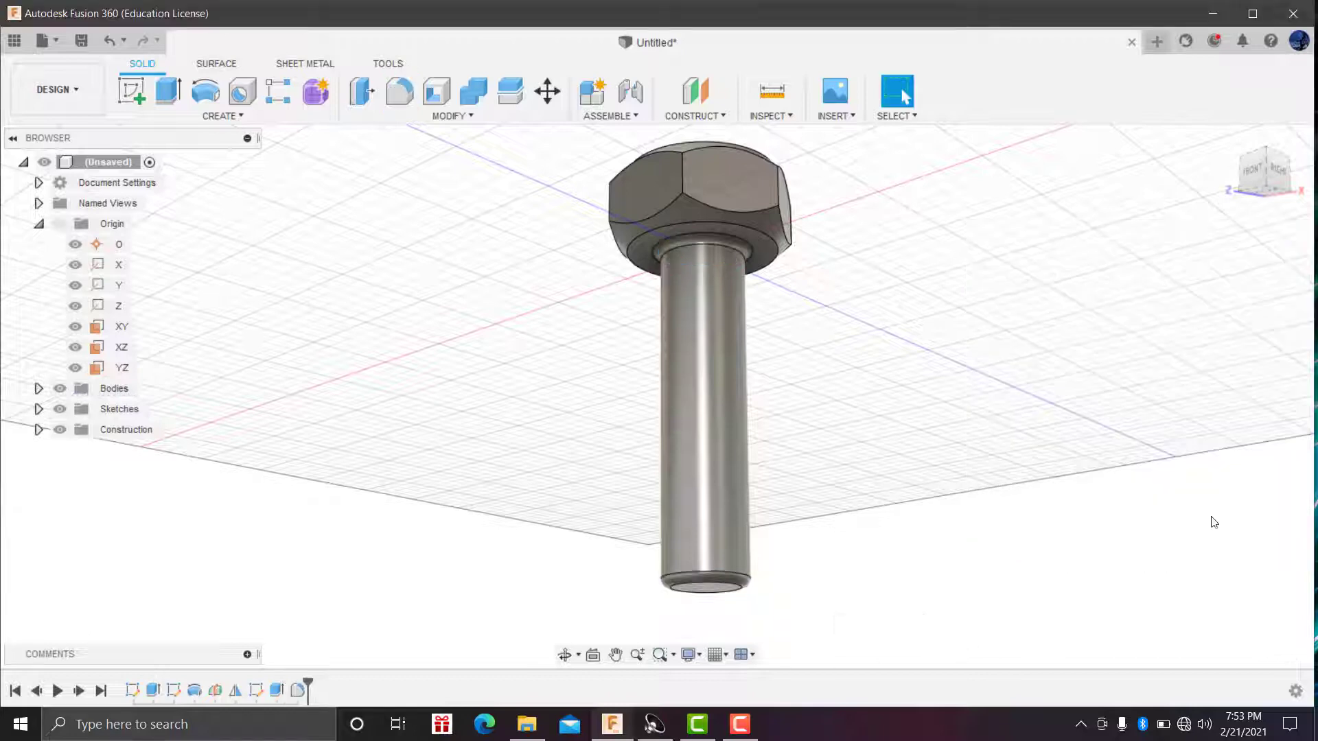
pyautogui.scroll(2, 1055, 322)
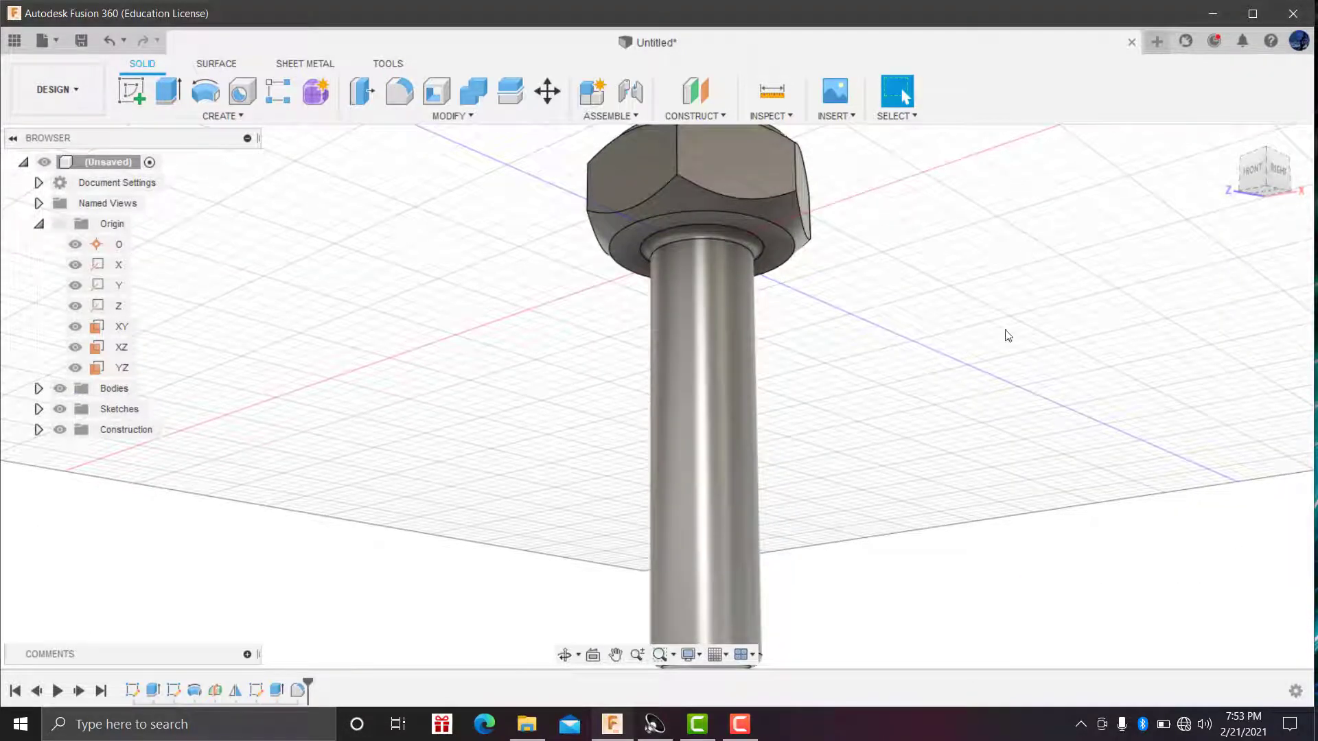
# Preview a cosmetic ISO Metric M20x2.5 thread on the shank's cylindrical face
pyautogui.moveTo(1264, 171)
pyautogui.click(1231, 141)
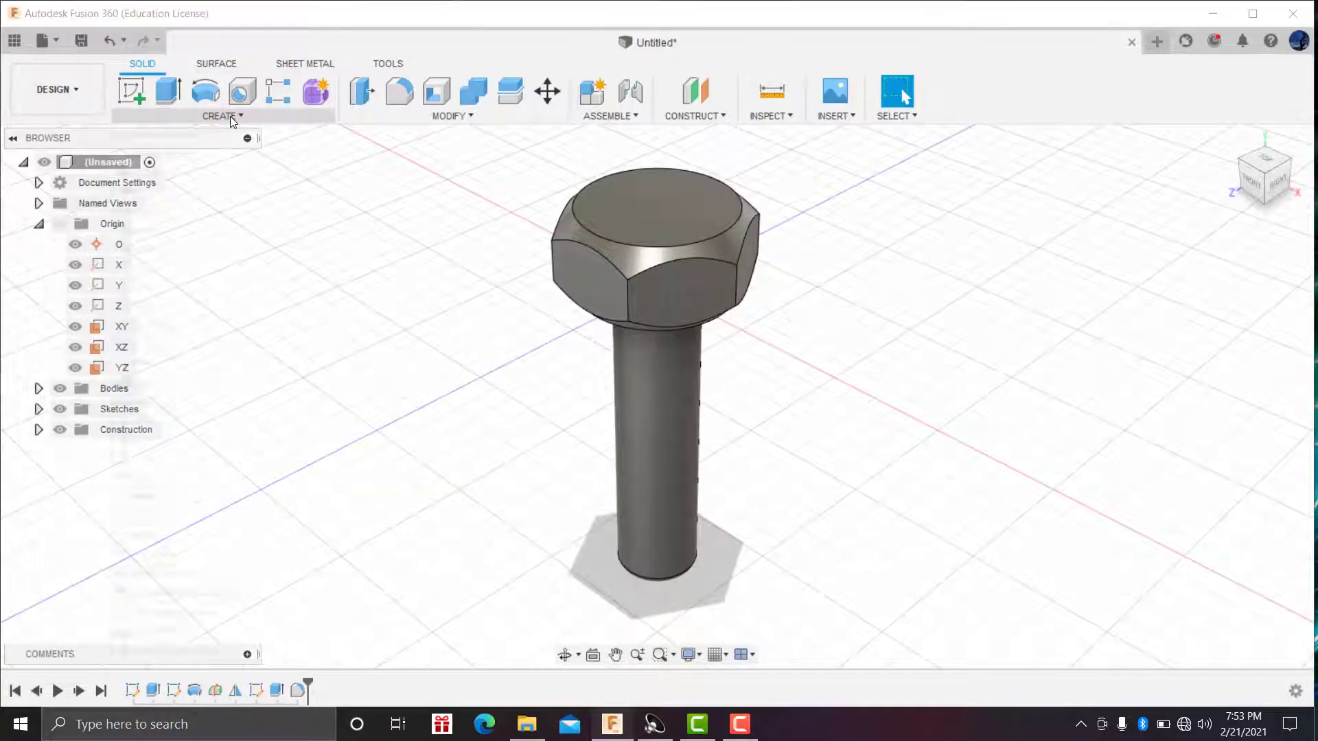
pyautogui.click(229, 117)
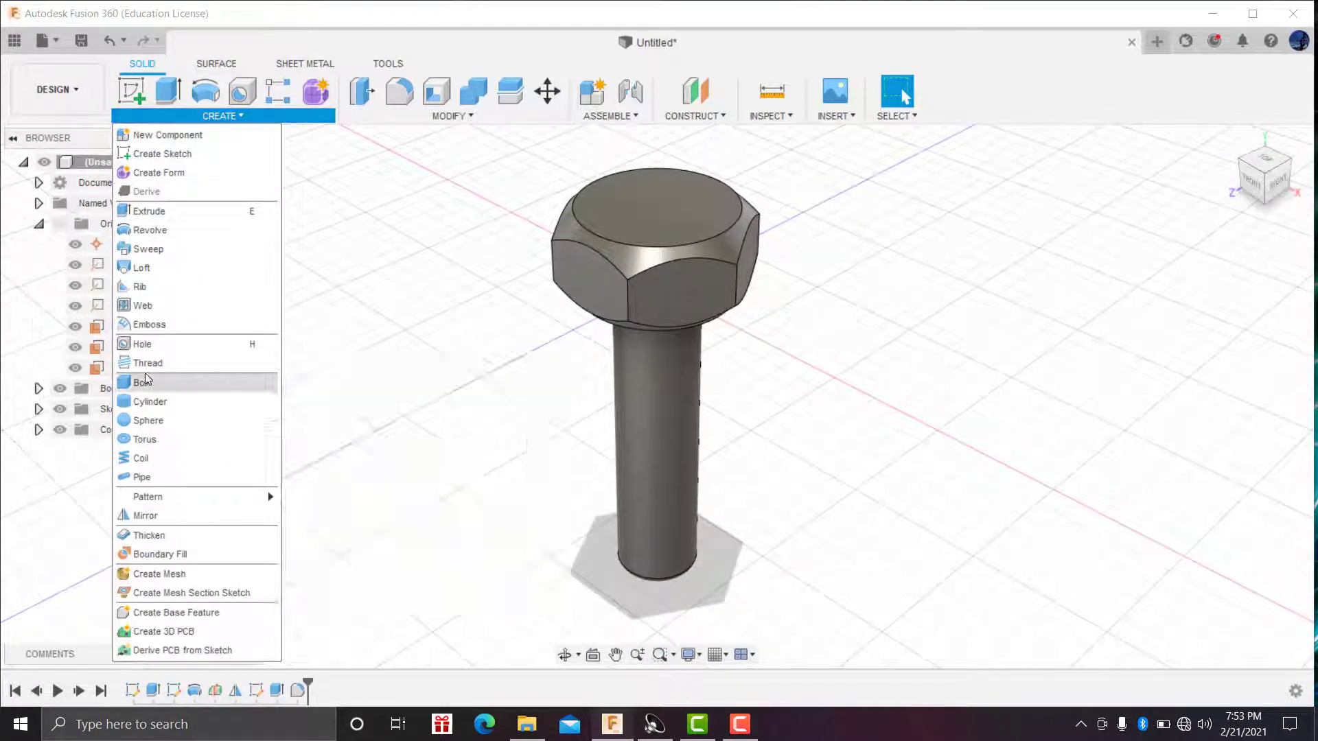
pyautogui.click(835, 479)
pyautogui.click(677, 442)
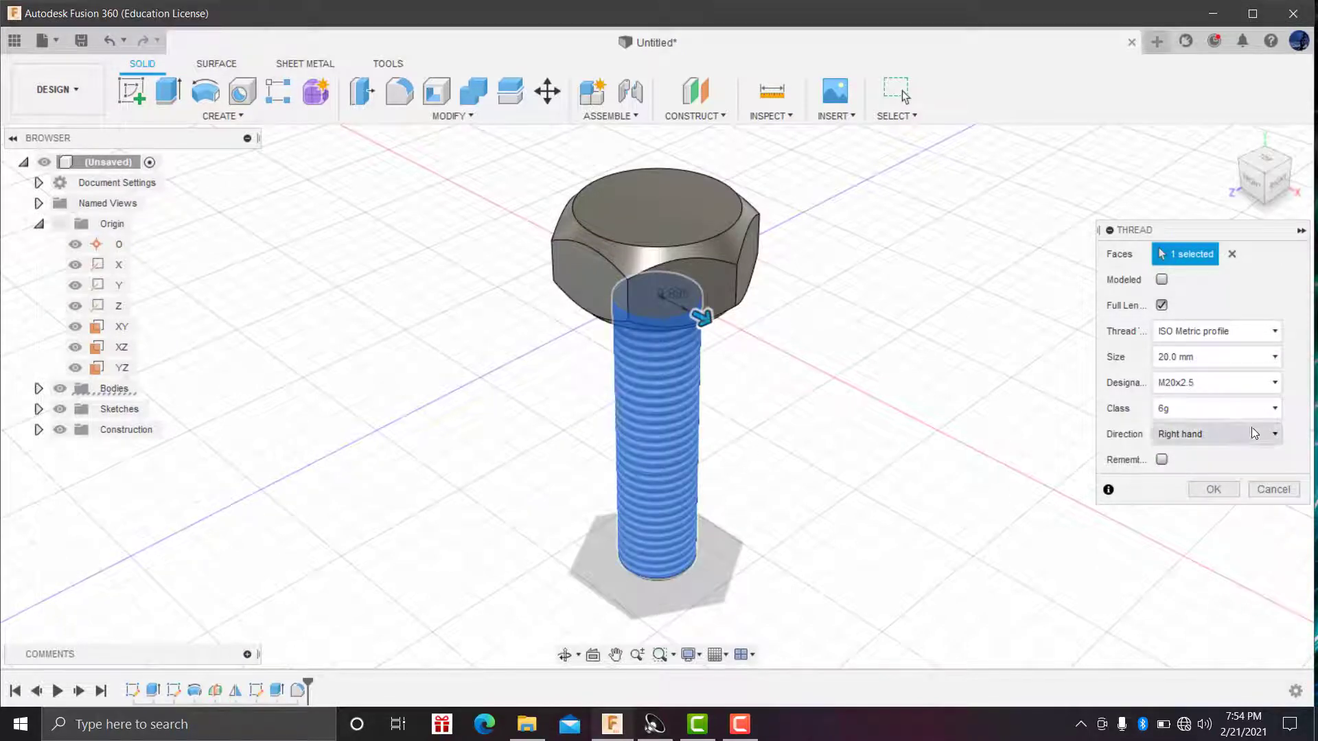
pyautogui.click(1162, 280)
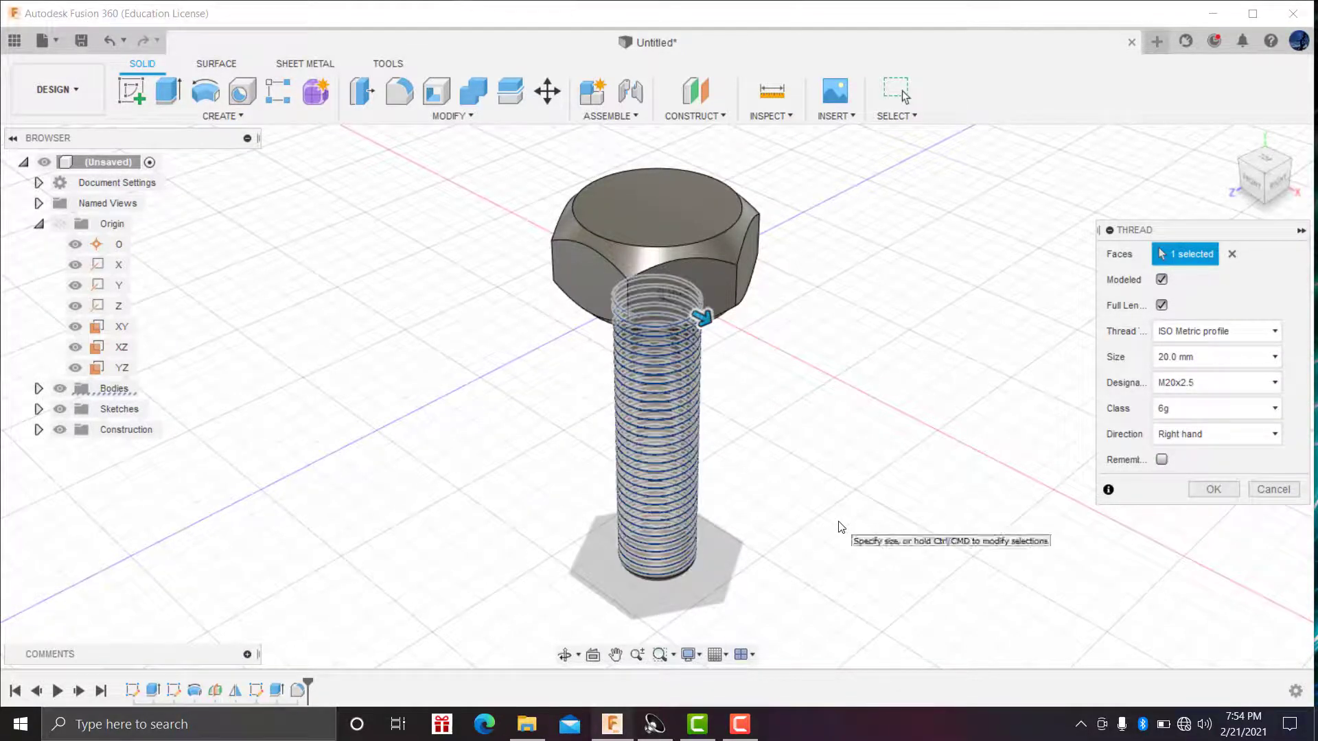
pyautogui.click(1162, 280)
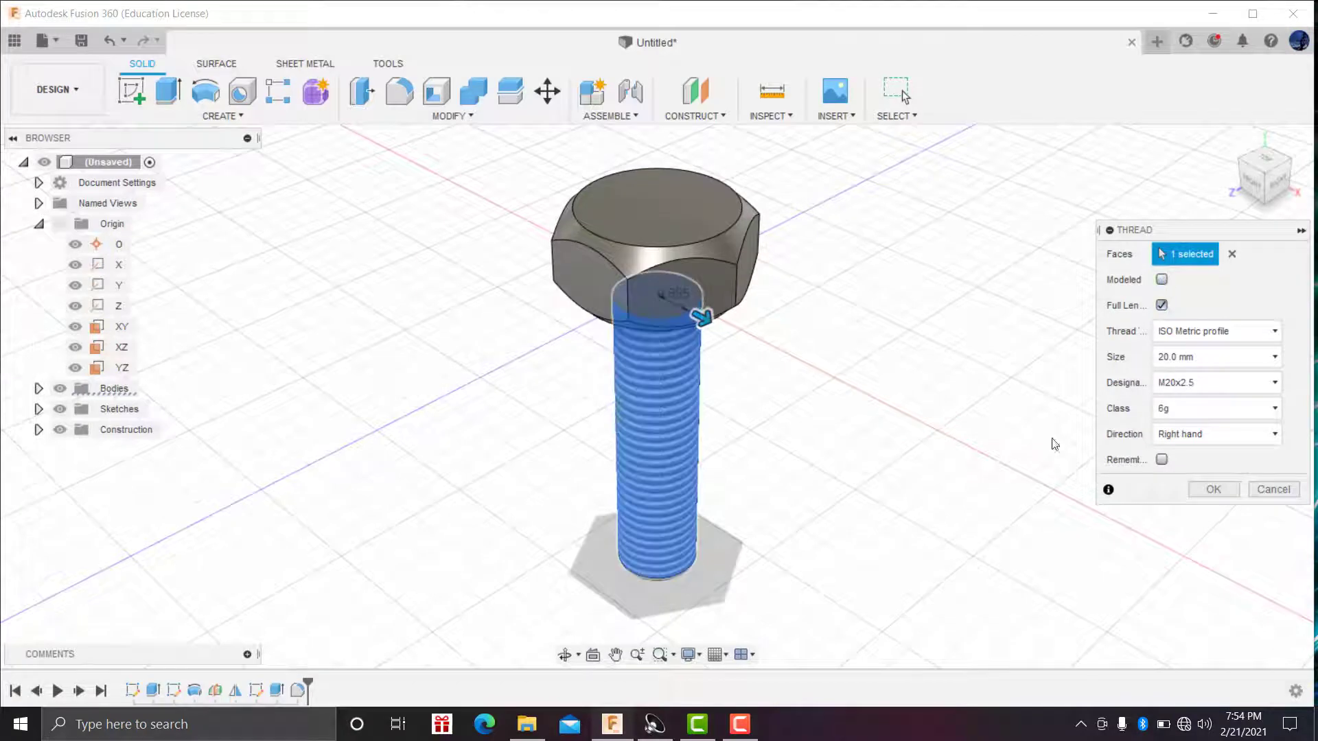
pyautogui.moveTo(1262, 177)
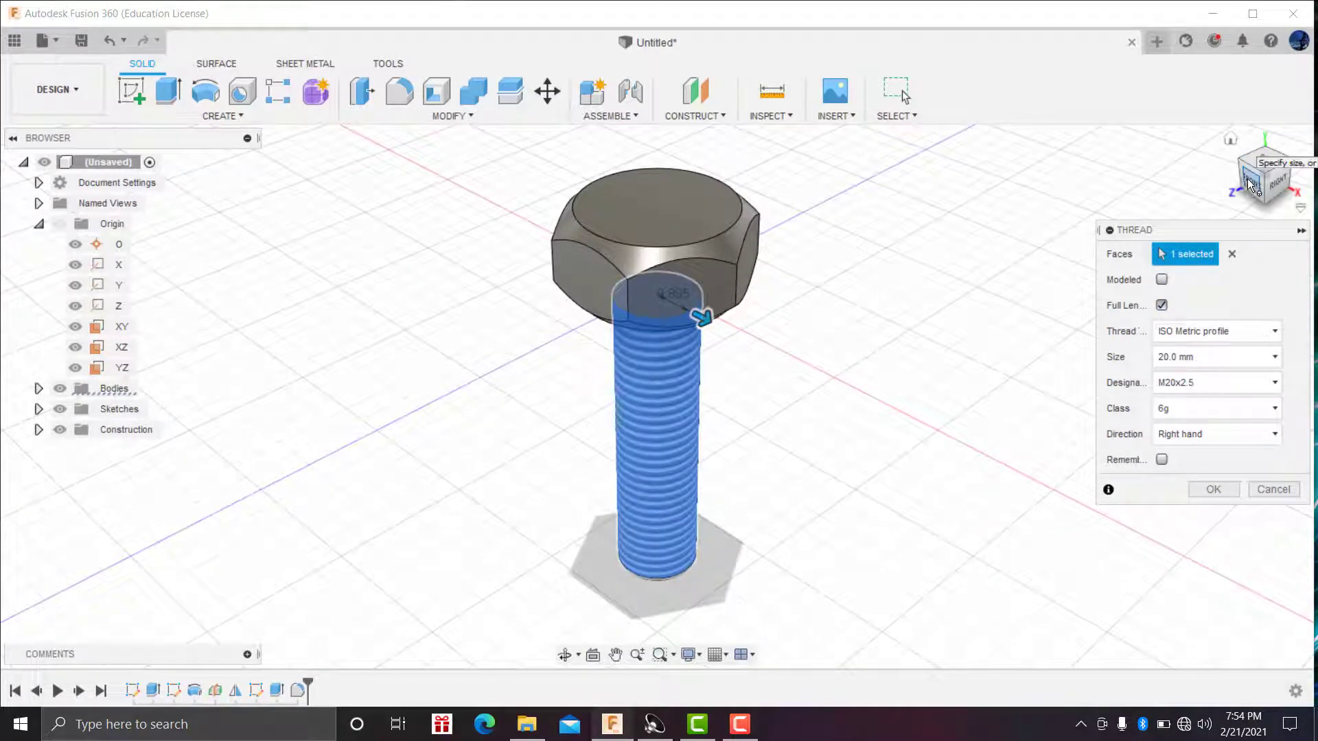
pyautogui.click(564, 655)
pyautogui.moveTo(623, 571); pyautogui.dragTo(772, 458)
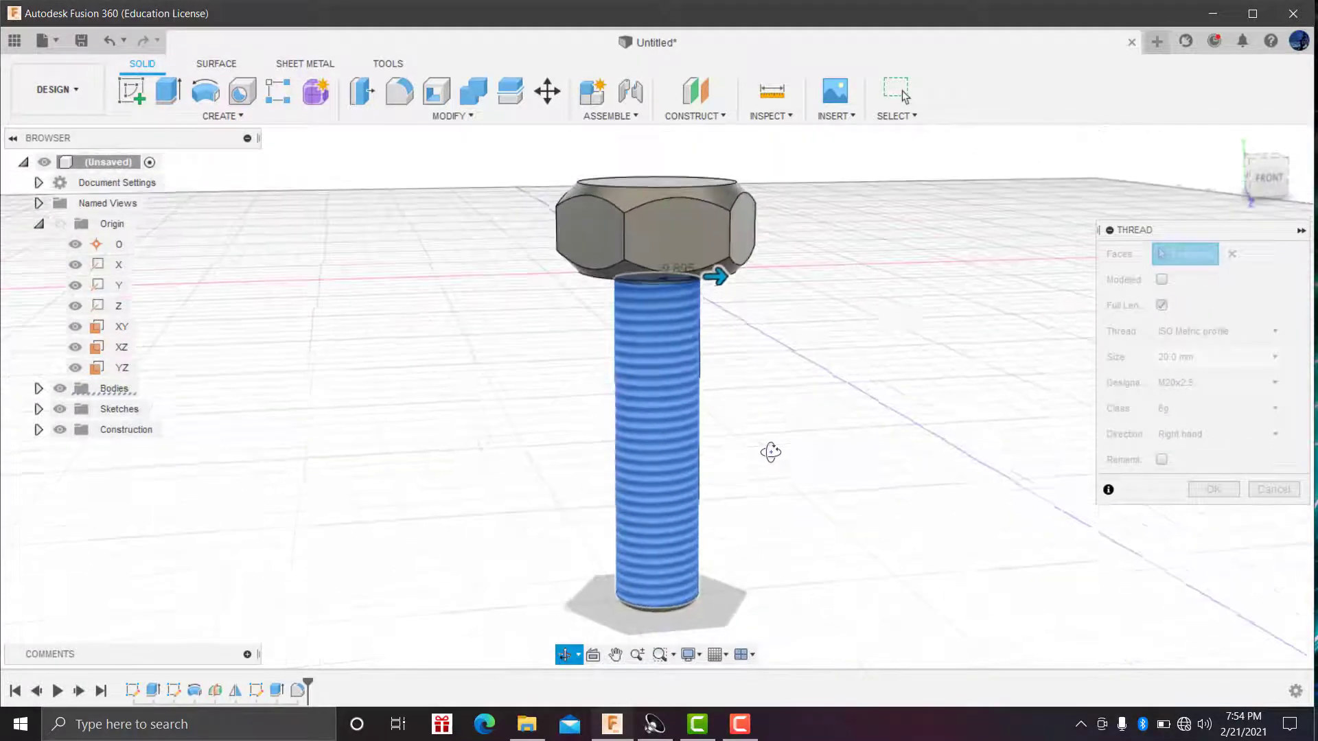
# End orbiting and keep thread size 20.0 mm with the M20x2.5 designation
pyautogui.rightClick(906, 322)
pyautogui.click(961, 308)
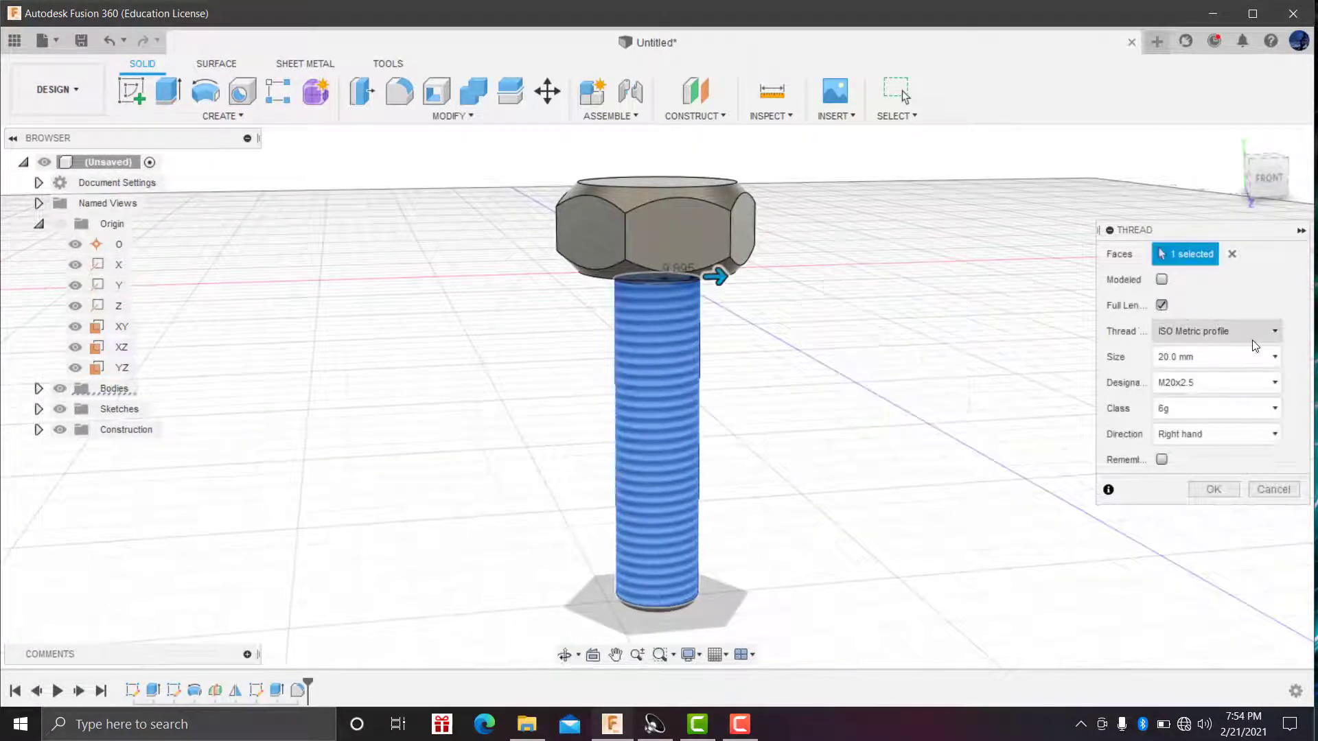
pyautogui.click(1256, 331)
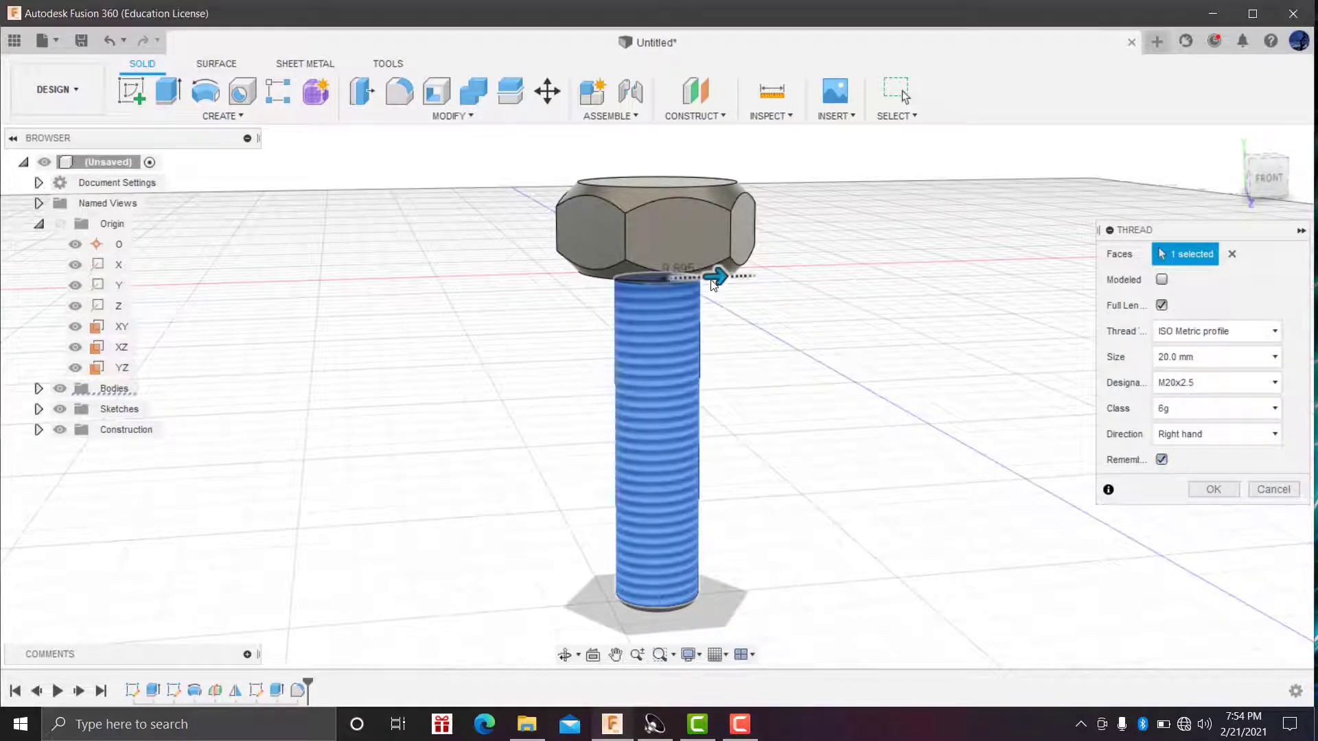
pyautogui.moveTo(715, 277)
pyautogui.mouseDown()
pyautogui.moveTo(697, 277)
pyautogui.moveTo(718, 287)
pyautogui.mouseUp()
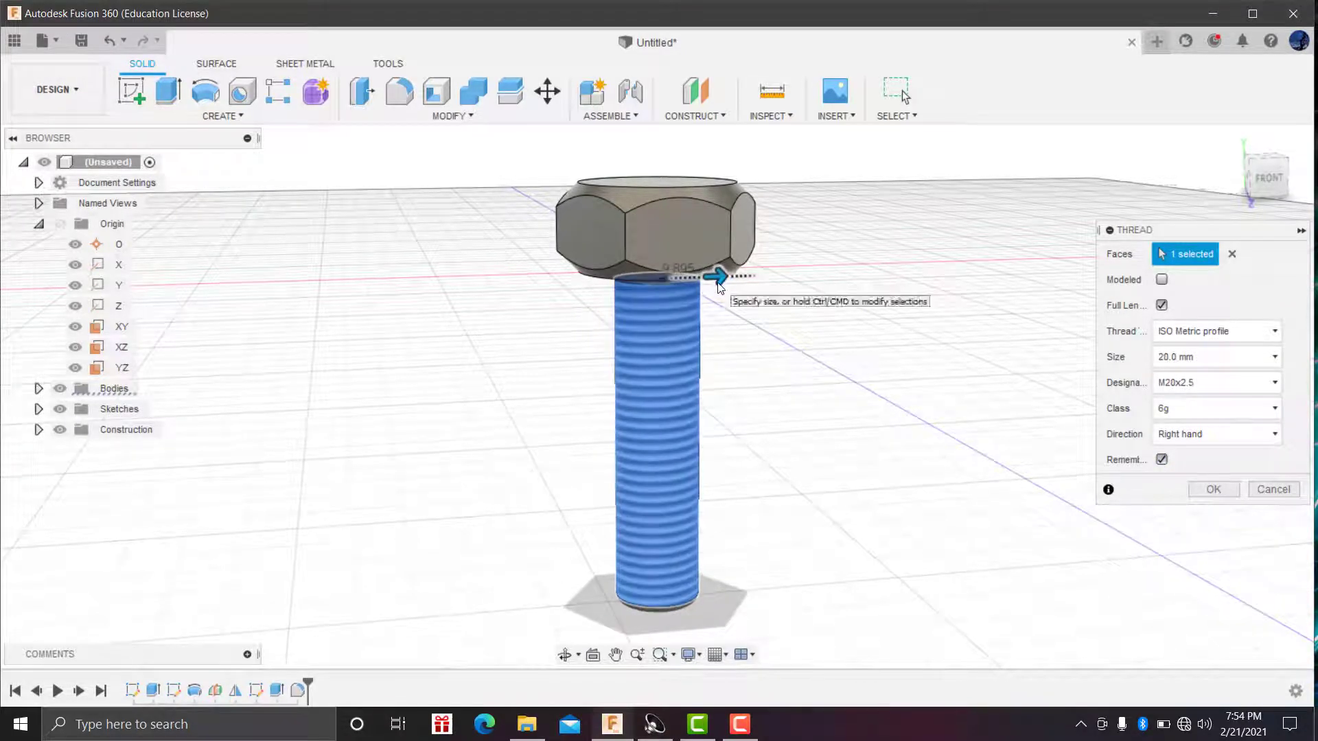
pyautogui.click(1214, 358)
pyautogui.click(1159, 455)
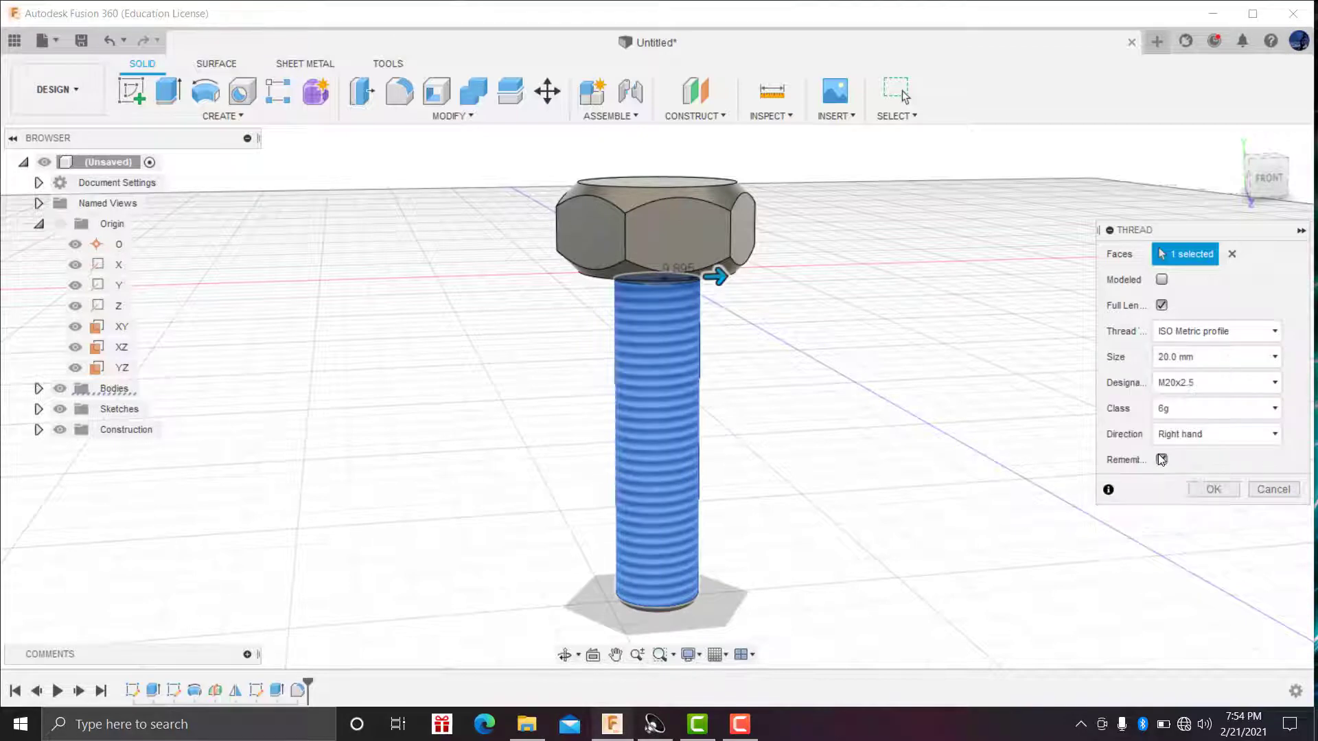
pyautogui.click(1246, 374)
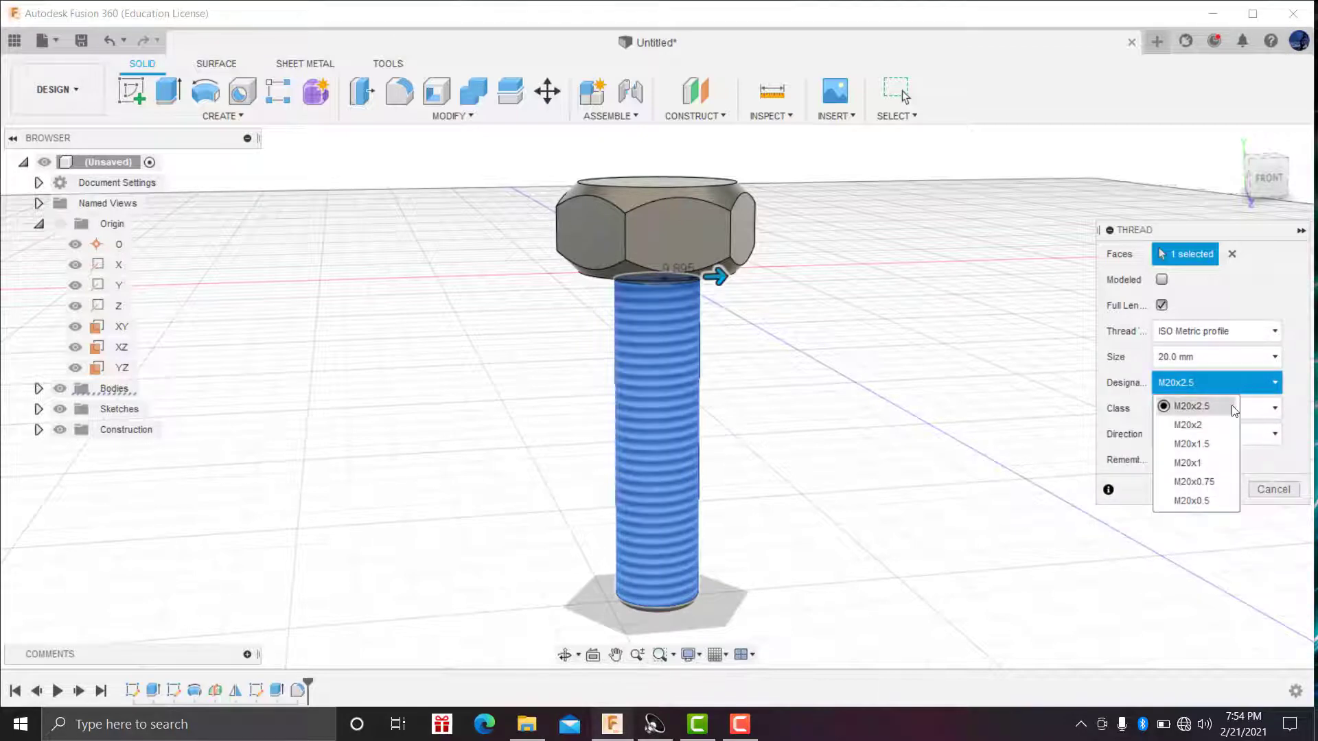
pyautogui.click(1231, 405)
# Review the thread class options, try left-hand, and return the direction to right-hand
pyautogui.click(1201, 408)
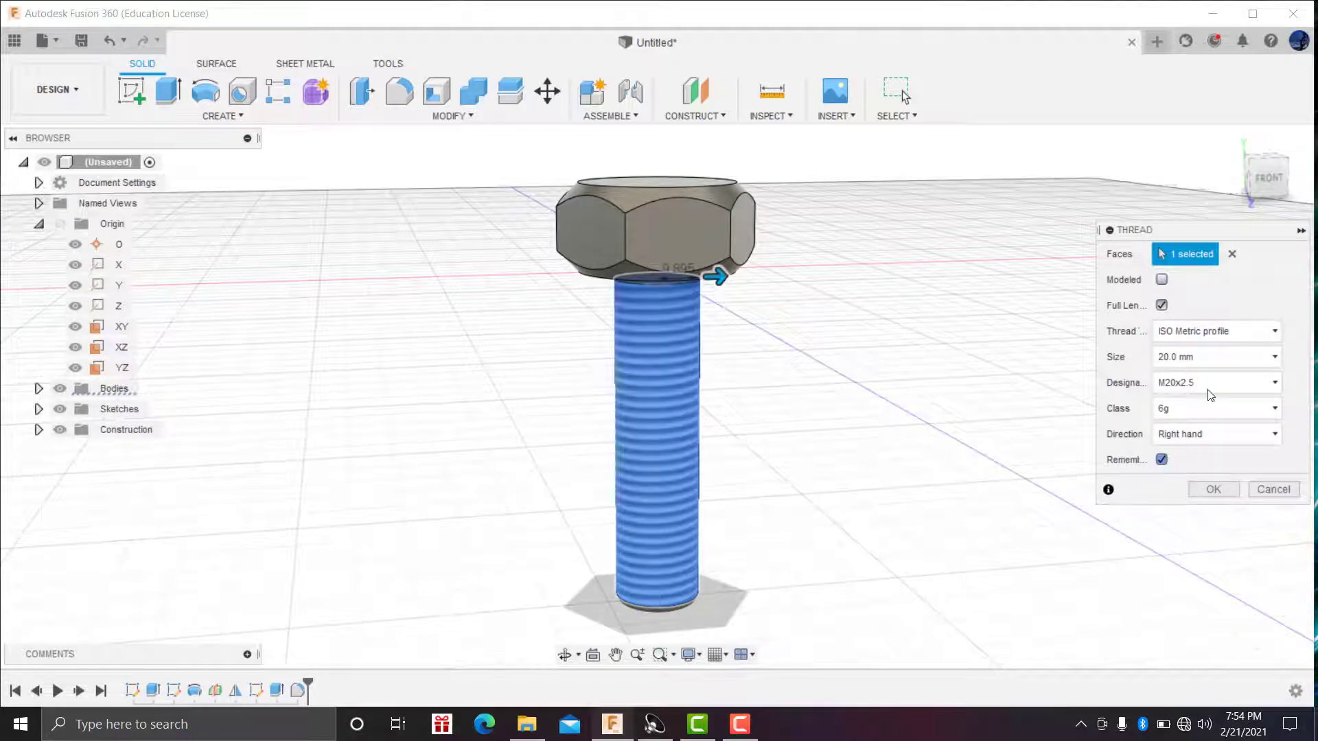
pyautogui.click(1161, 460)
pyautogui.click(1177, 432)
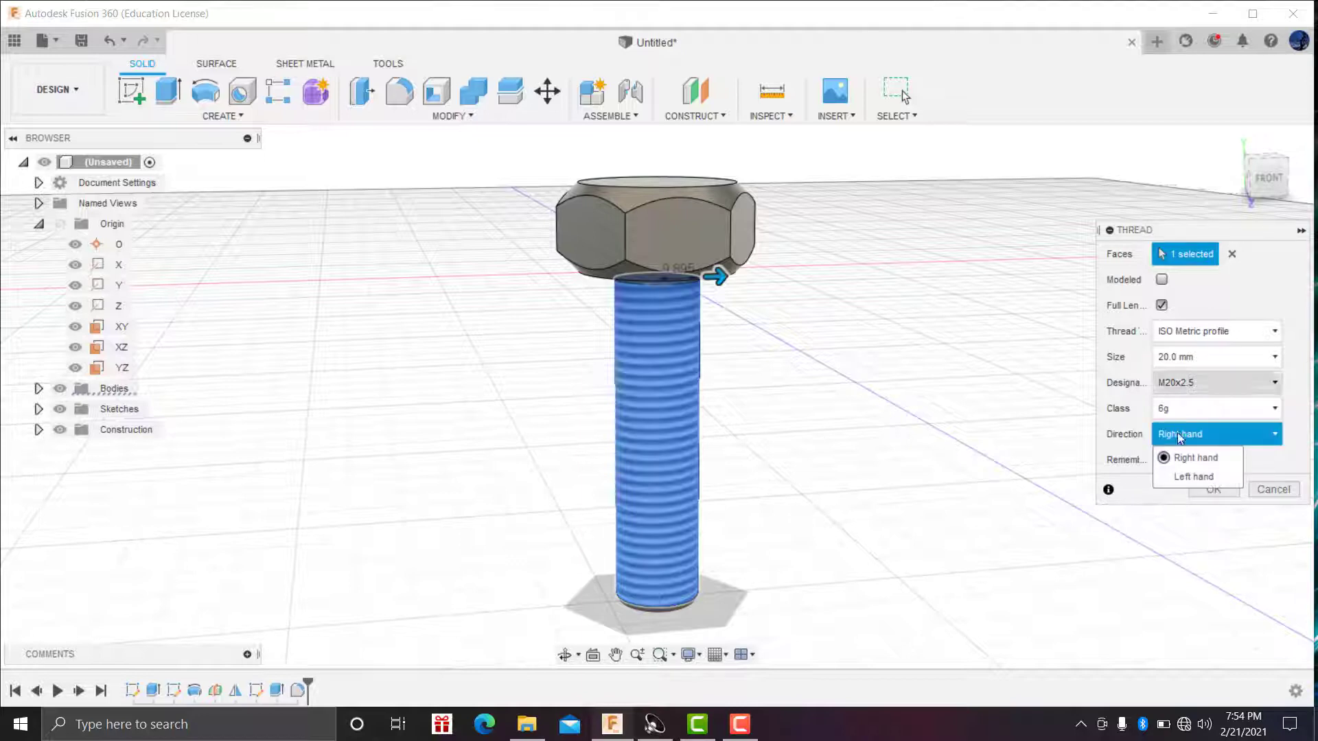
pyautogui.click(1175, 477)
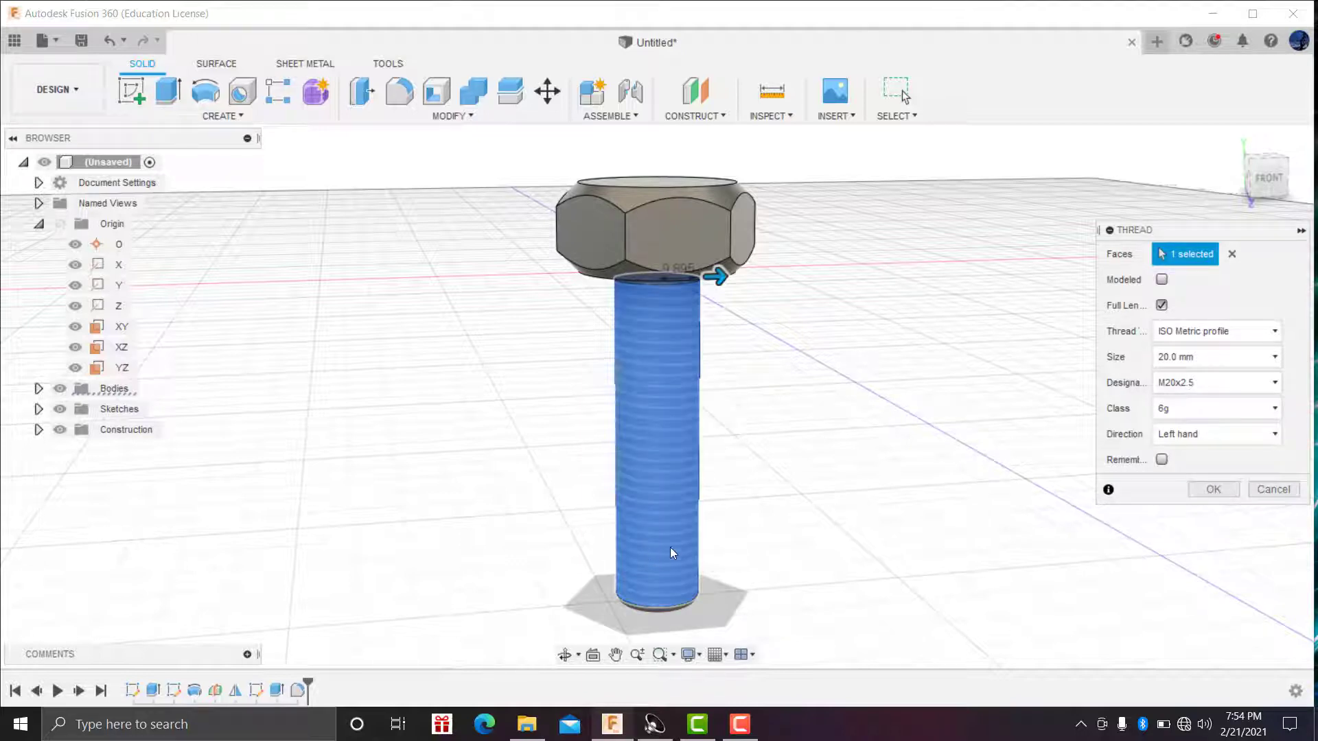
pyautogui.click(1192, 435)
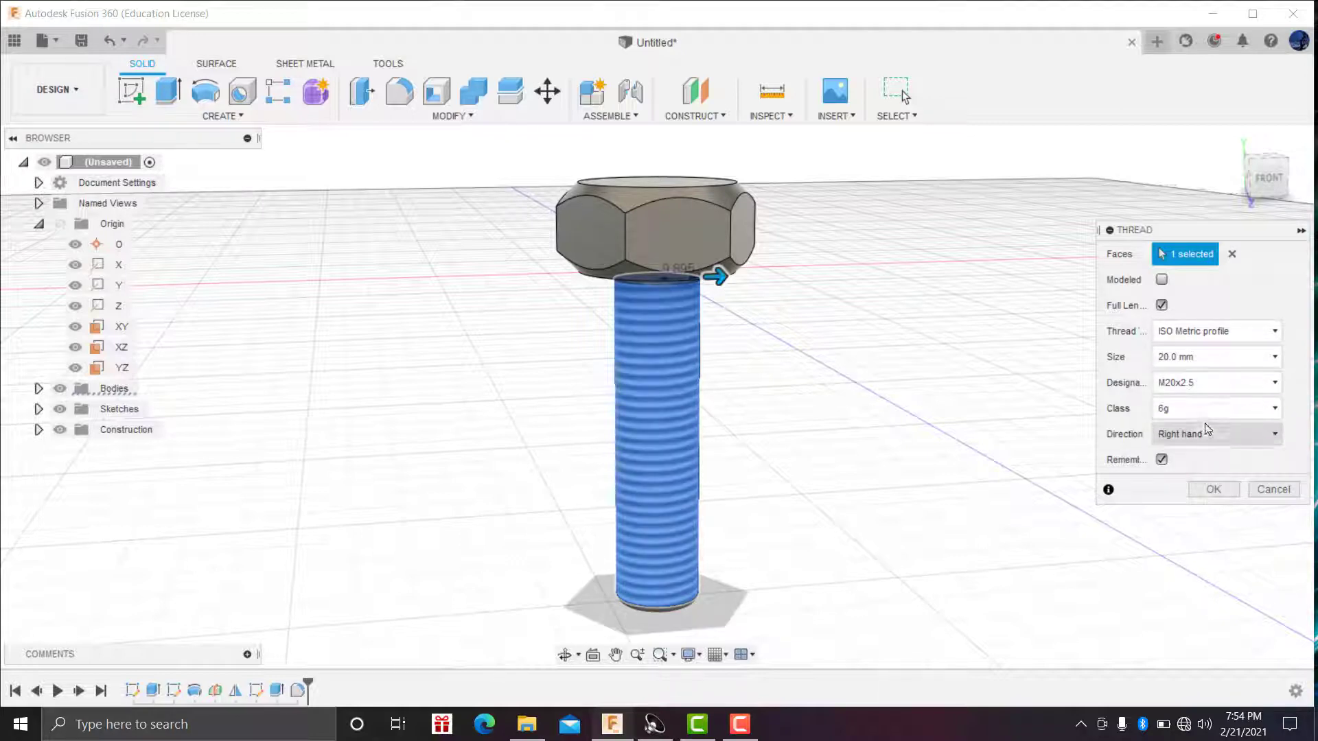
# Set thread class 4g6g, make it Modeled, and apply the thread to the shaft
pyautogui.click(1261, 409)
pyautogui.click(1186, 434)
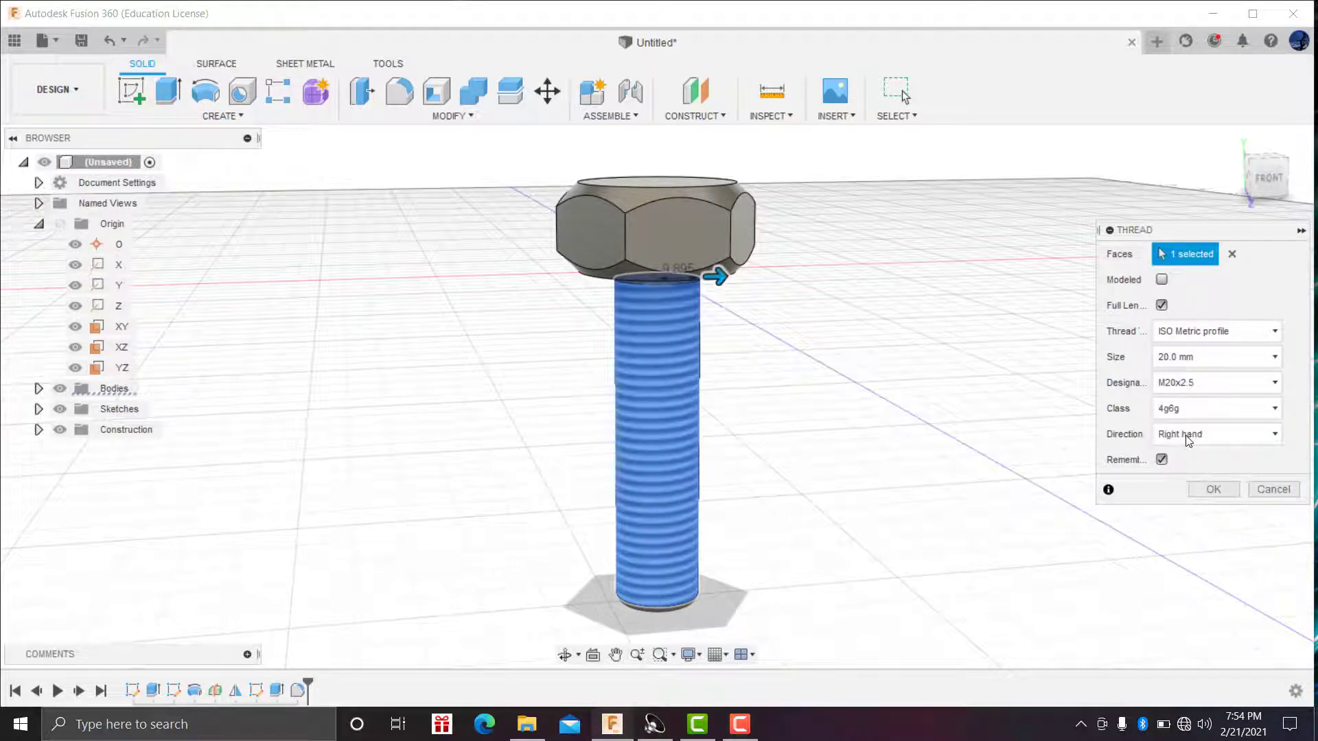
pyautogui.click(1161, 280)
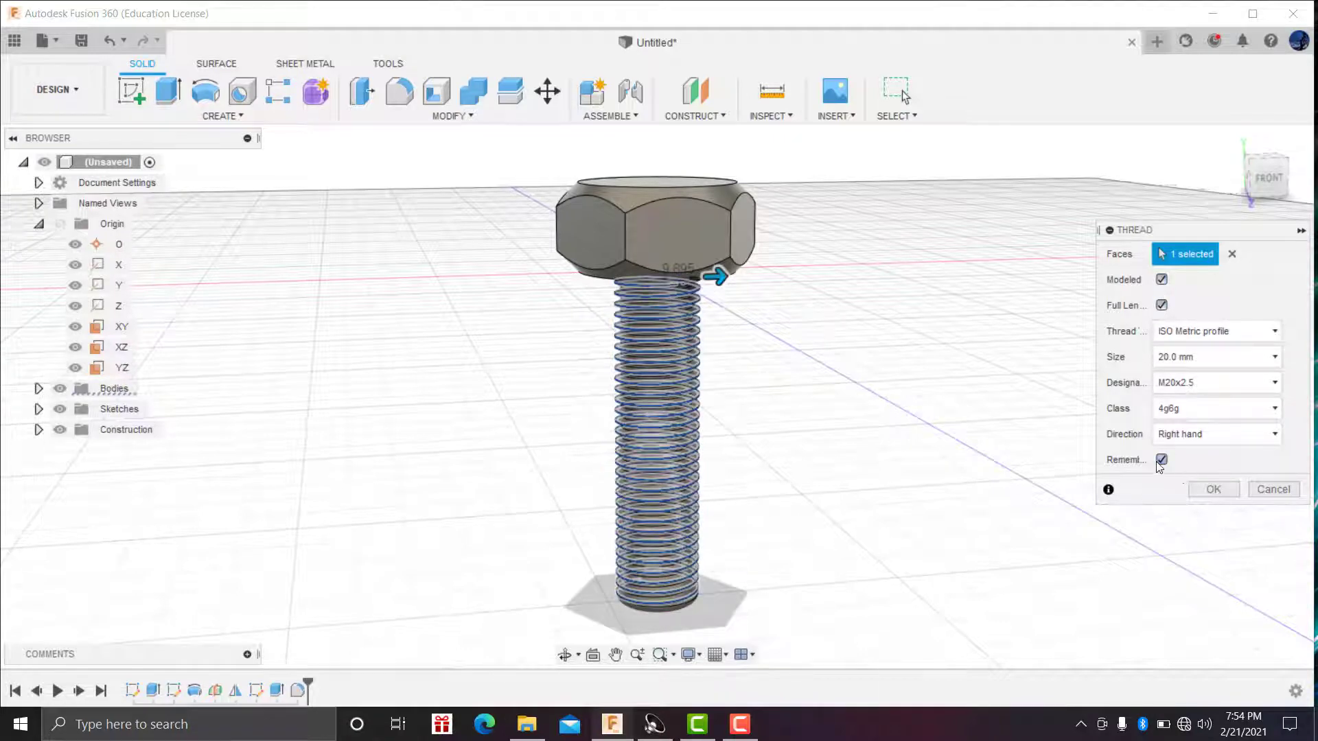
pyautogui.click(1213, 489)
pyautogui.scroll(3, 714, 415)
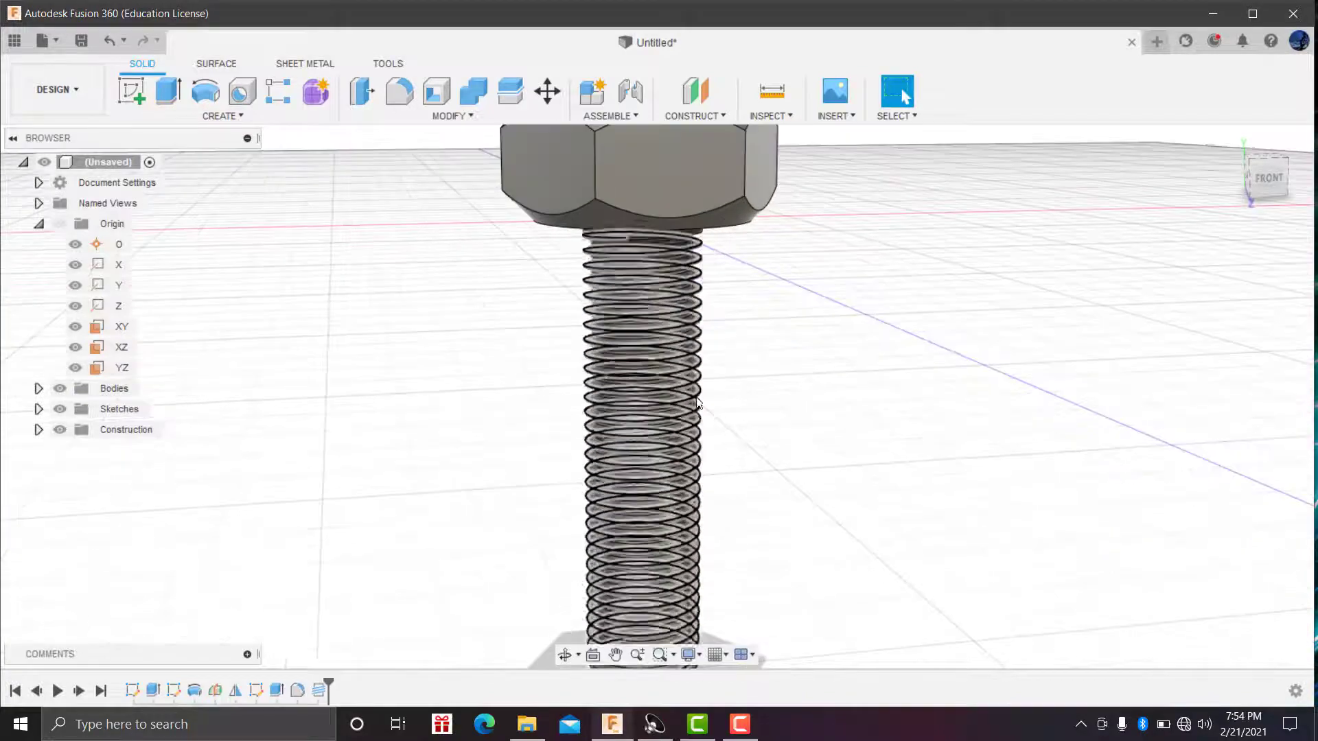
pyautogui.scroll(-2, 947, 223)
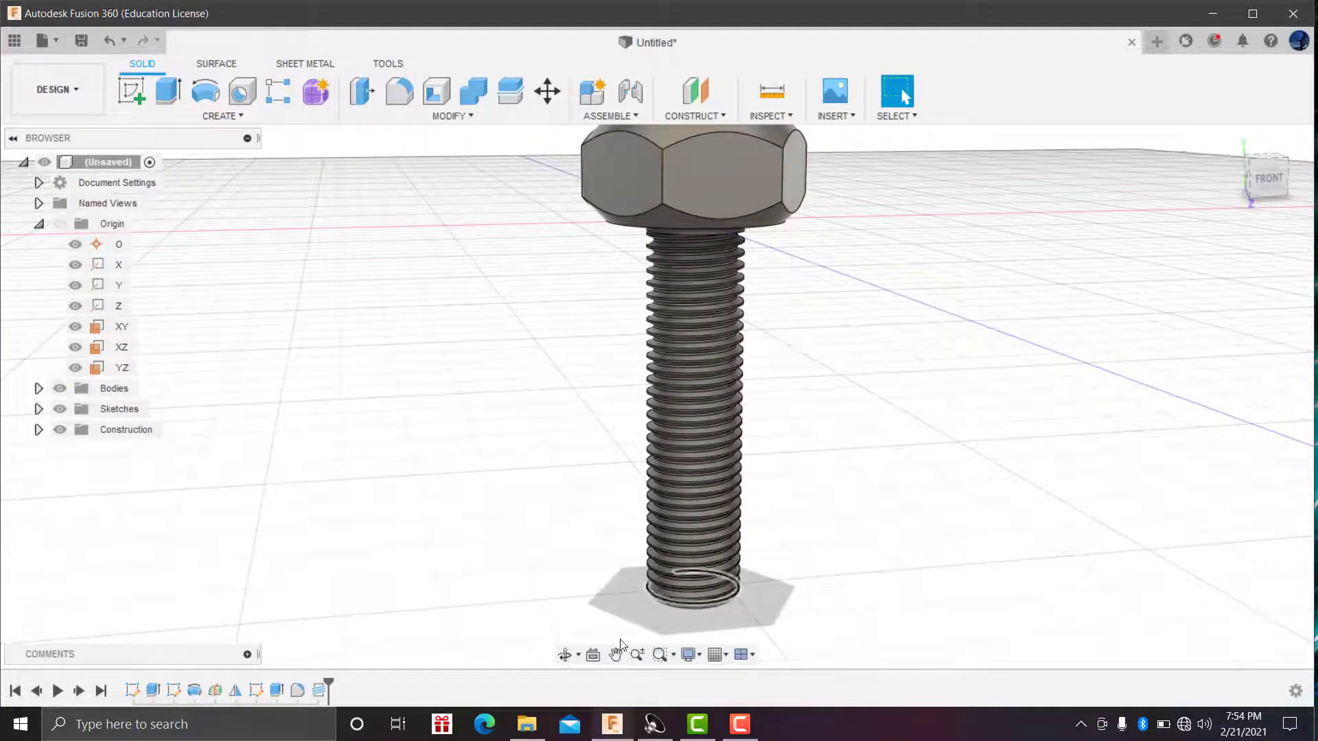
# Orbit around the bolt to inspect the thread, then undo the thread feature
pyautogui.click(564, 656)
pyautogui.moveTo(612, 485)
pyautogui.mouseDown()
pyautogui.moveTo(597, 456)
pyautogui.moveTo(504, 498)
pyautogui.moveTo(524, 550)
pyautogui.moveTo(626, 377)
pyautogui.moveTo(635, 524)
pyautogui.moveTo(641, 489)
pyautogui.moveTo(714, 643)
pyautogui.moveTo(799, 324)
pyautogui.mouseUp()
pyautogui.rightClick(800, 324)
pyautogui.click(874, 325)
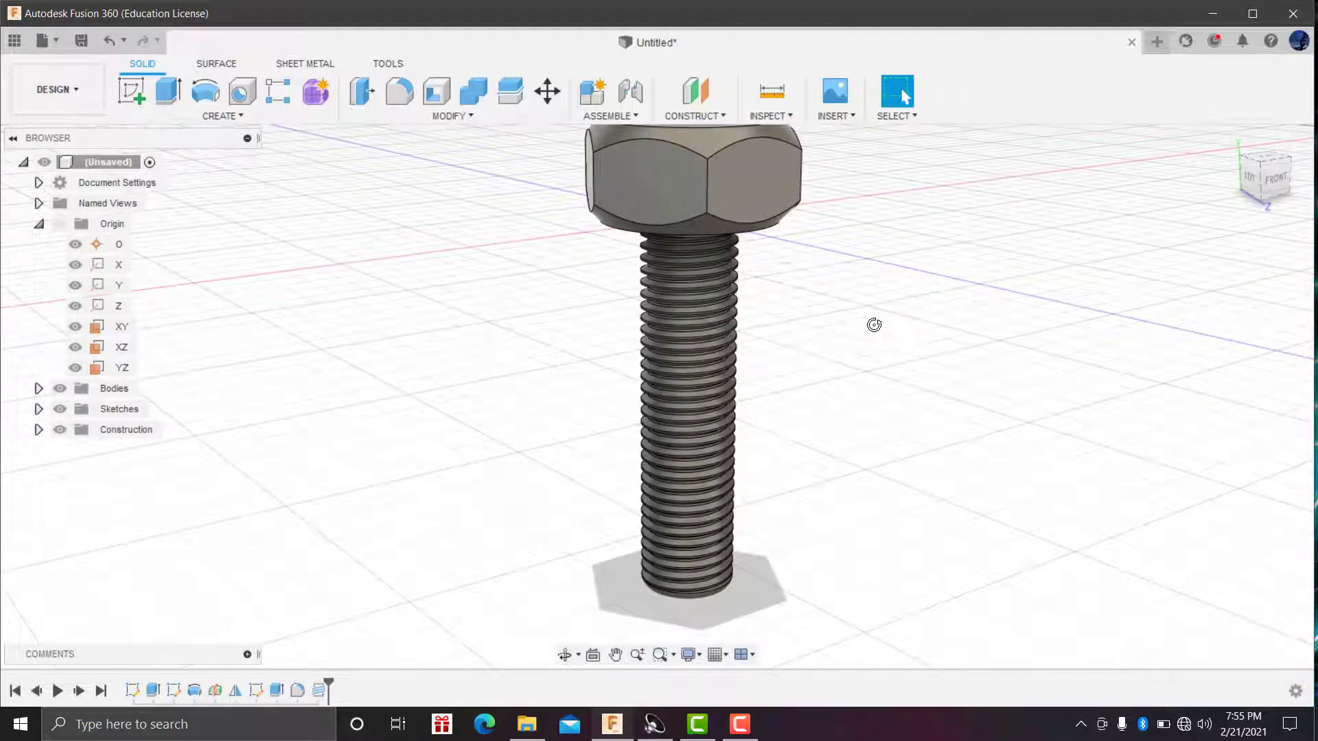
pyautogui.hotkey('ctrl', 'z')
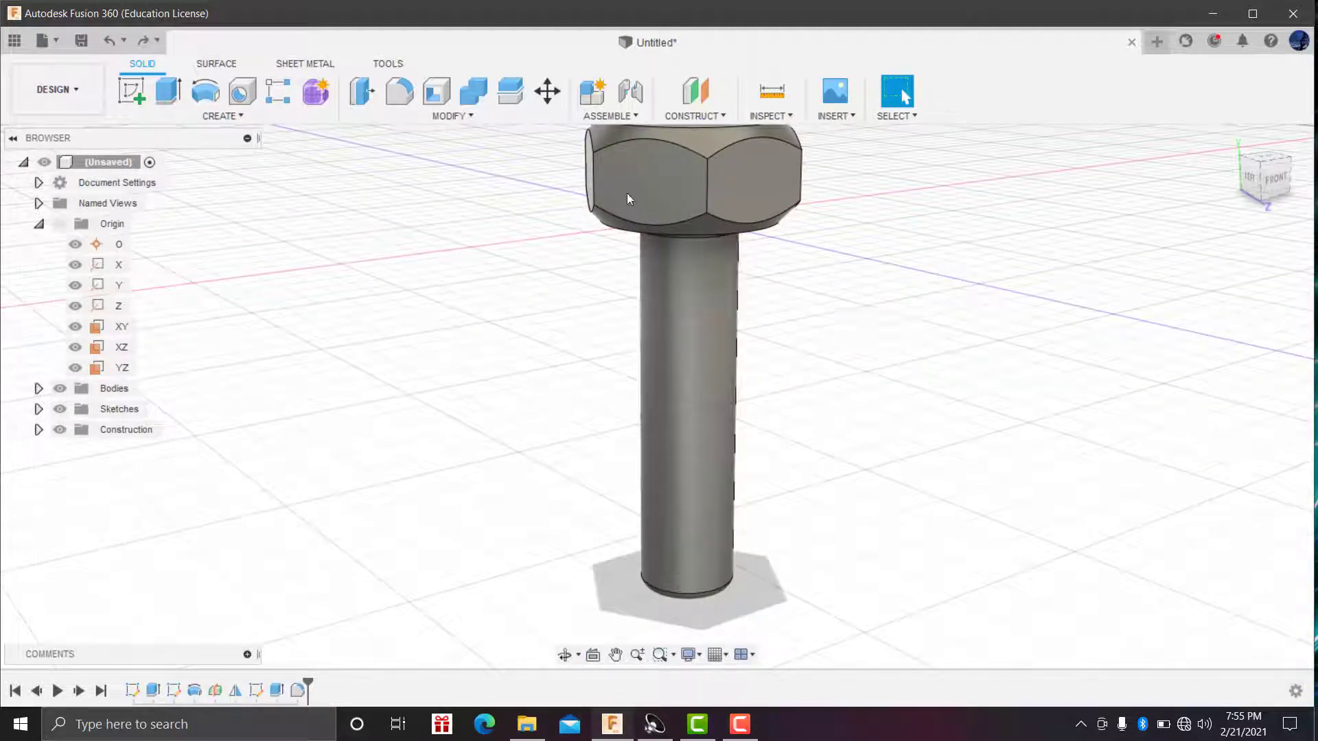
# Start a new thread on the shaft face and turn off Full Length
pyautogui.click(219, 116)
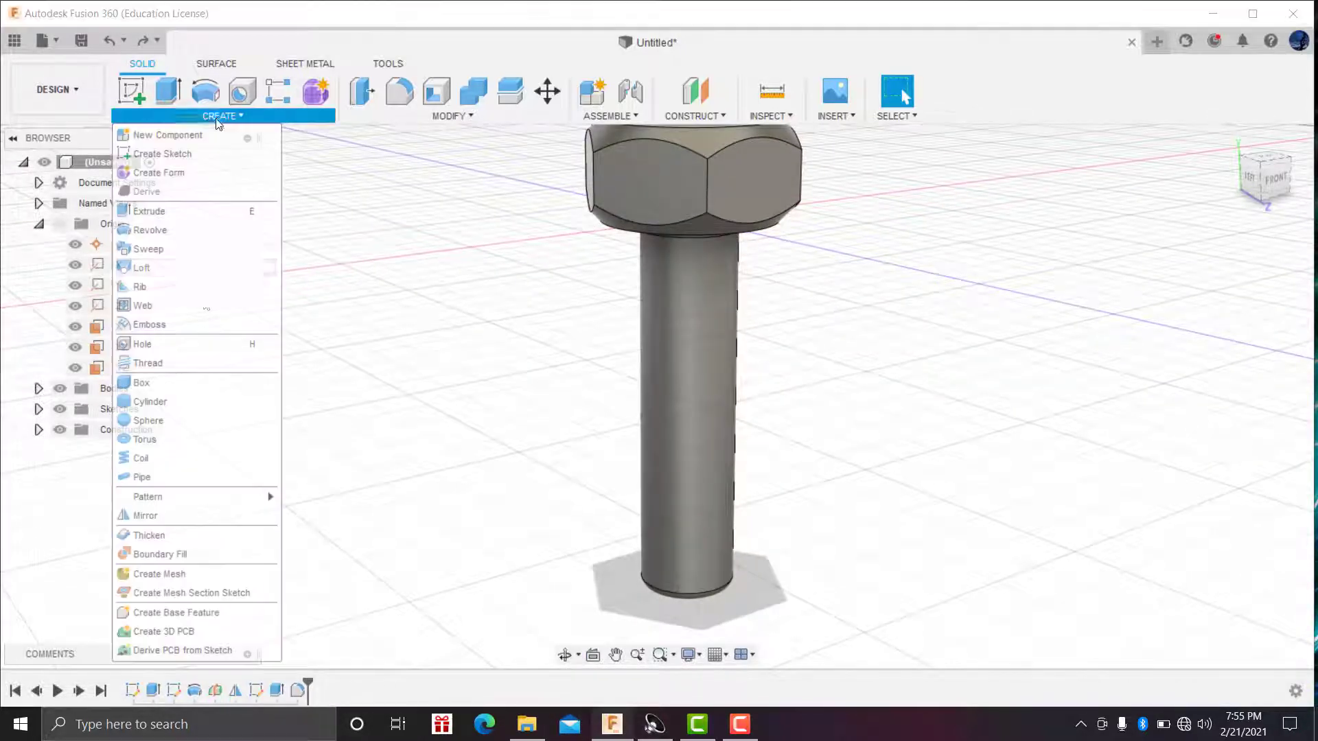
pyautogui.click(155, 371)
pyautogui.click(686, 412)
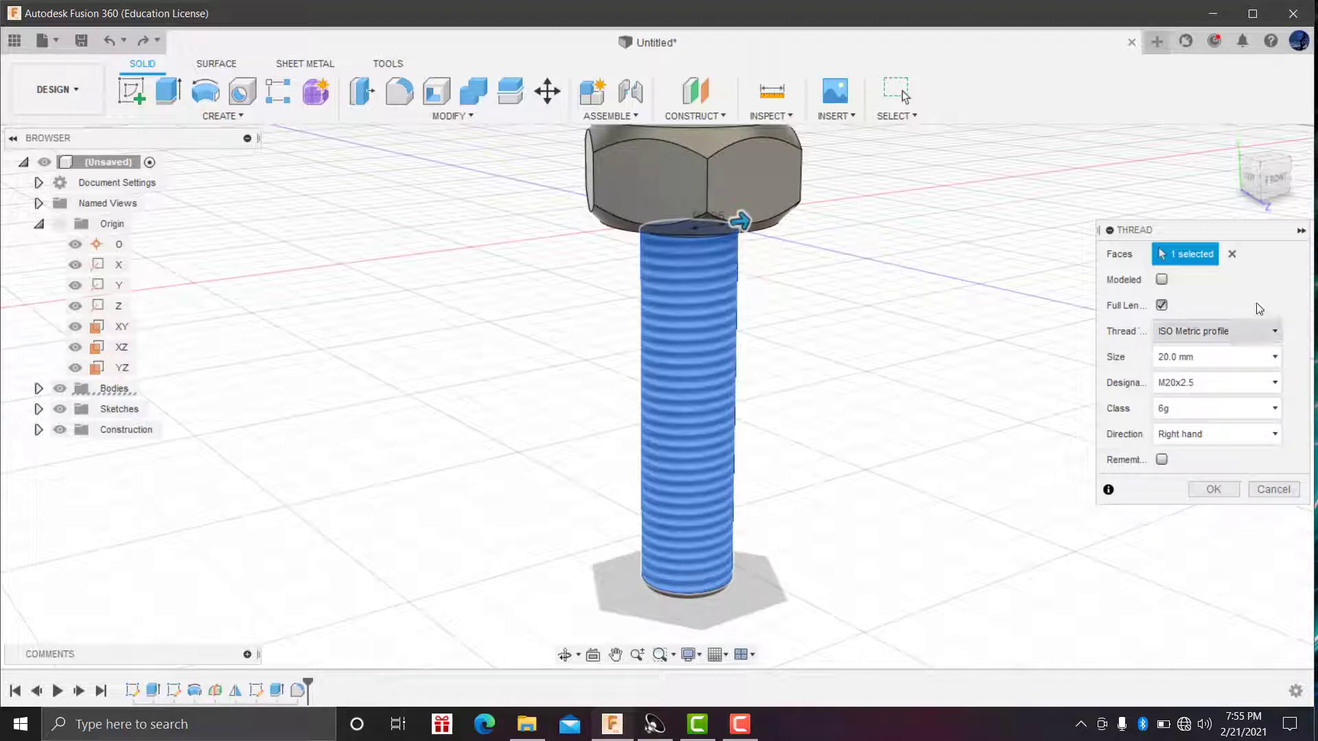
pyautogui.click(1164, 311)
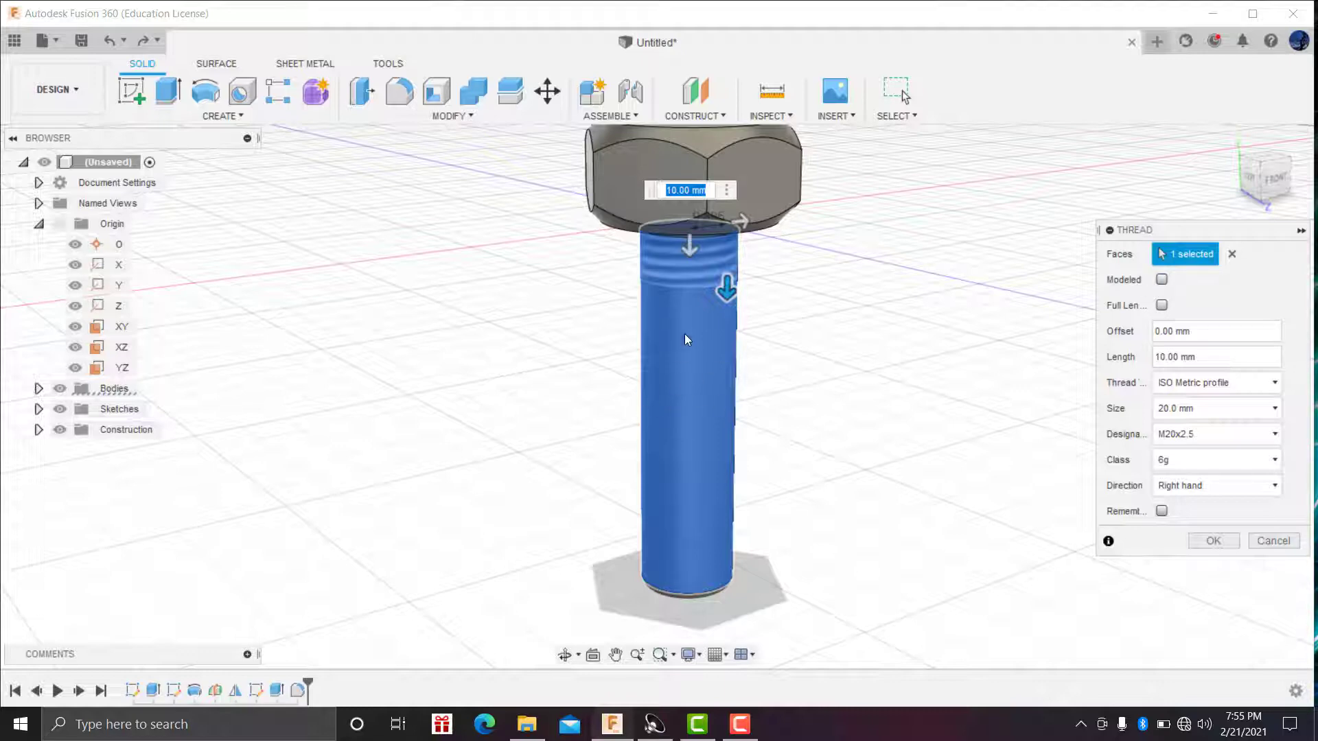
# Make the partial thread modeled, 76 mm long, starting 15 mm below the head
pyautogui.click(1161, 280)
pyautogui.moveTo(730, 290); pyautogui.dragTo(743, 490)
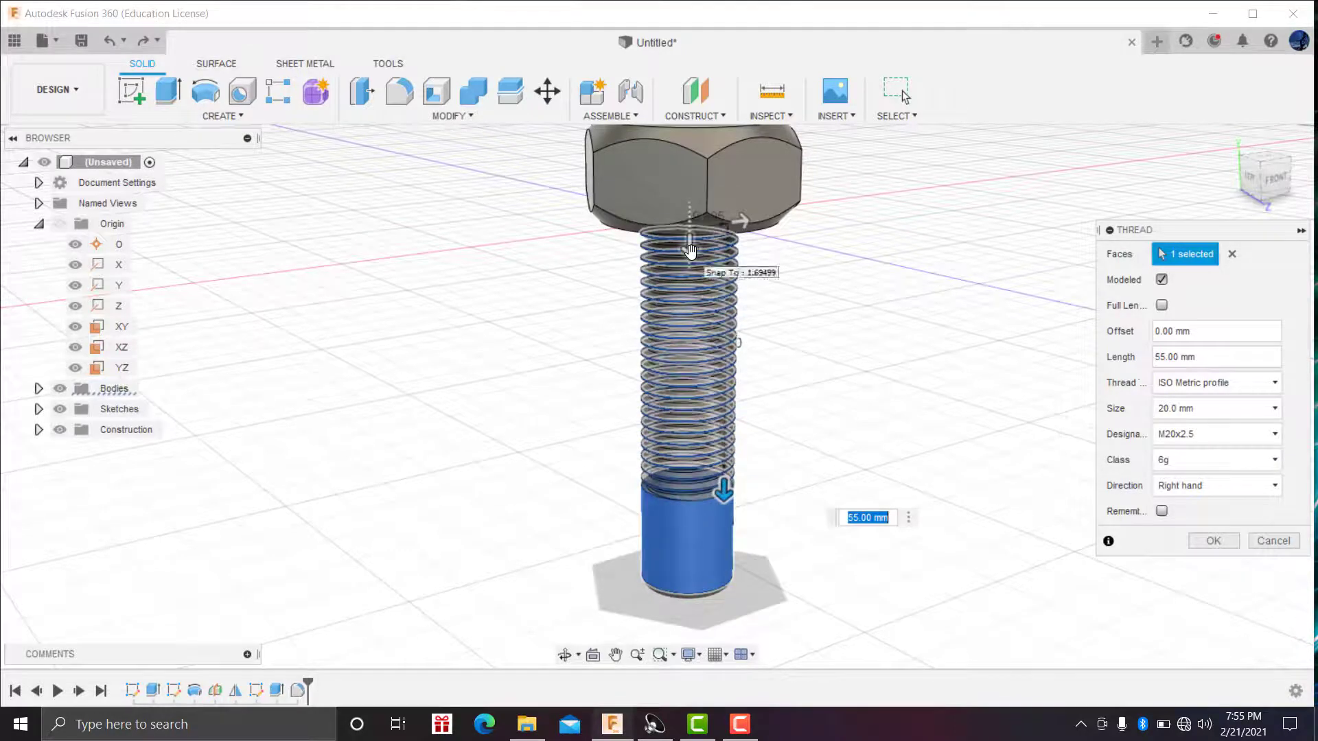
pyautogui.moveTo(688, 248); pyautogui.dragTo(691, 275)
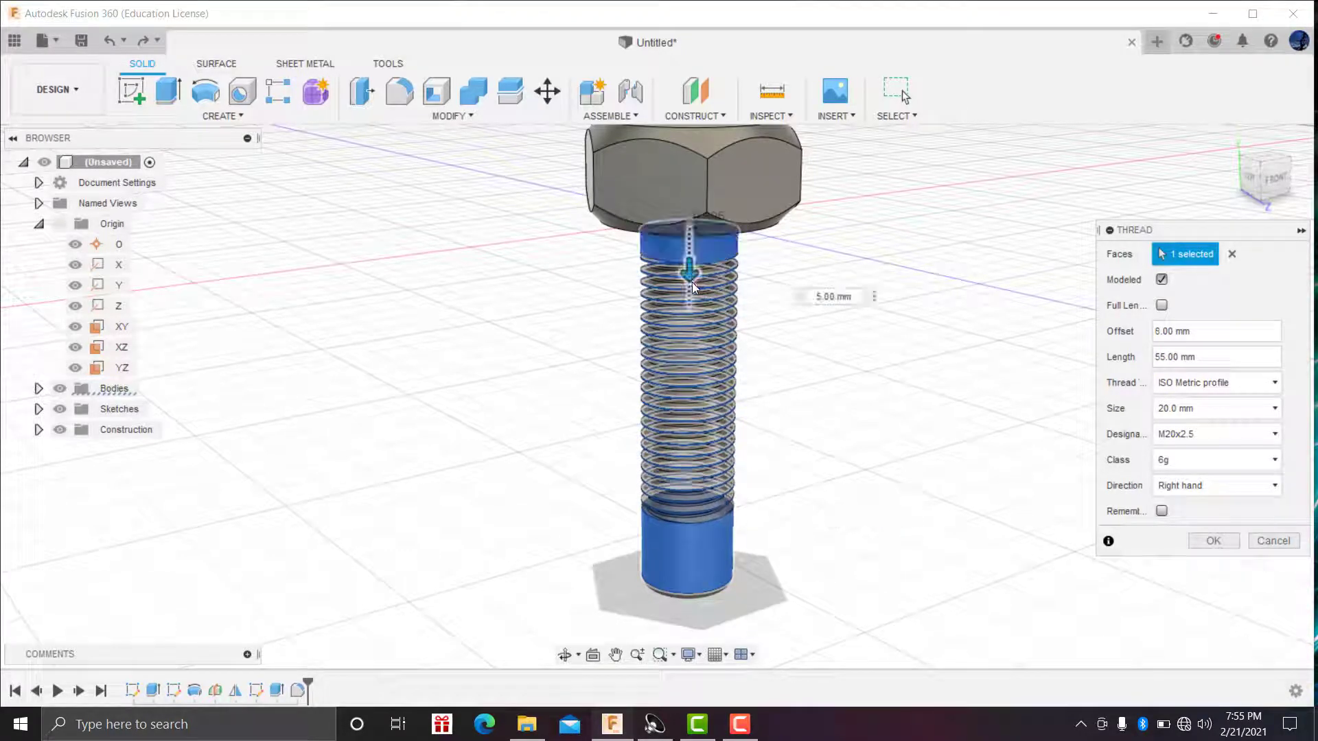
pyautogui.moveTo(721, 518); pyautogui.dragTo(724, 648)
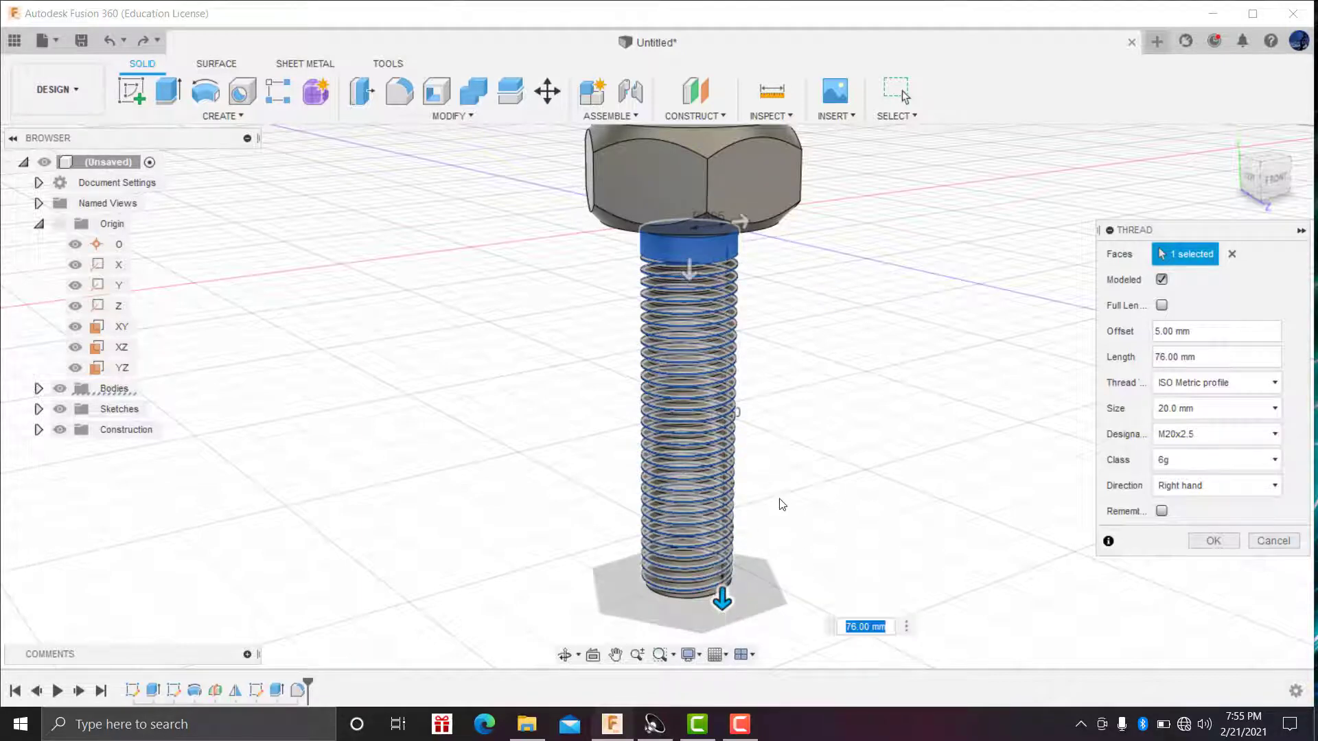
pyautogui.scroll(-2, 721, 573)
pyautogui.scroll(4, 724, 588)
pyautogui.press('Tab')
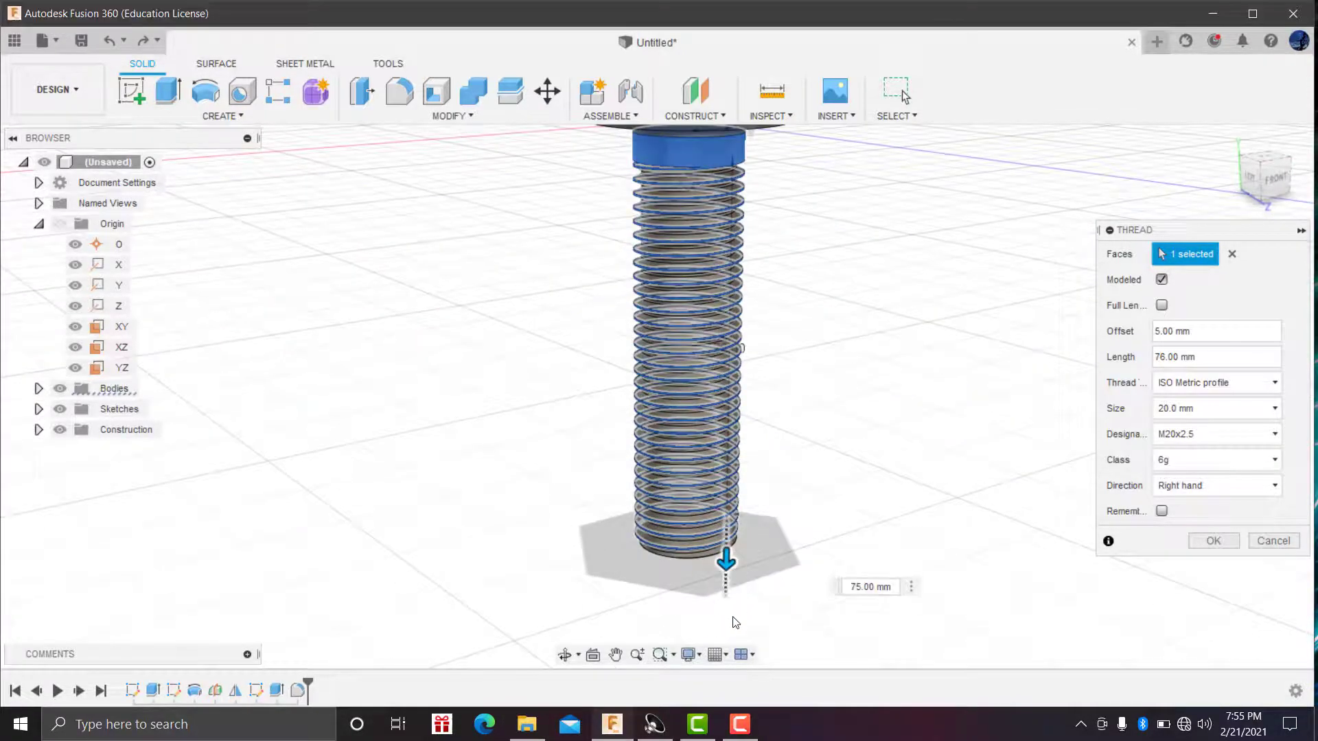
pyautogui.moveTo(692, 213); pyautogui.dragTo(689, 269)
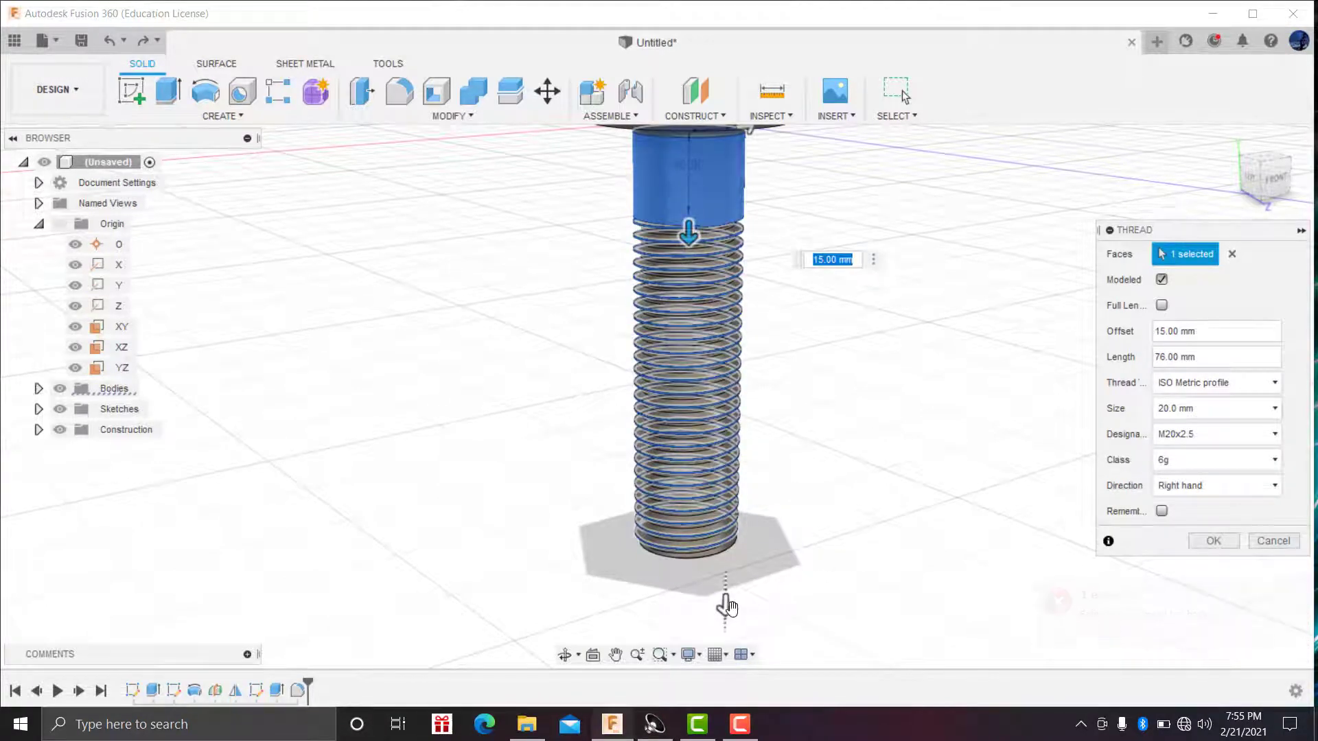
pyautogui.click(726, 605)
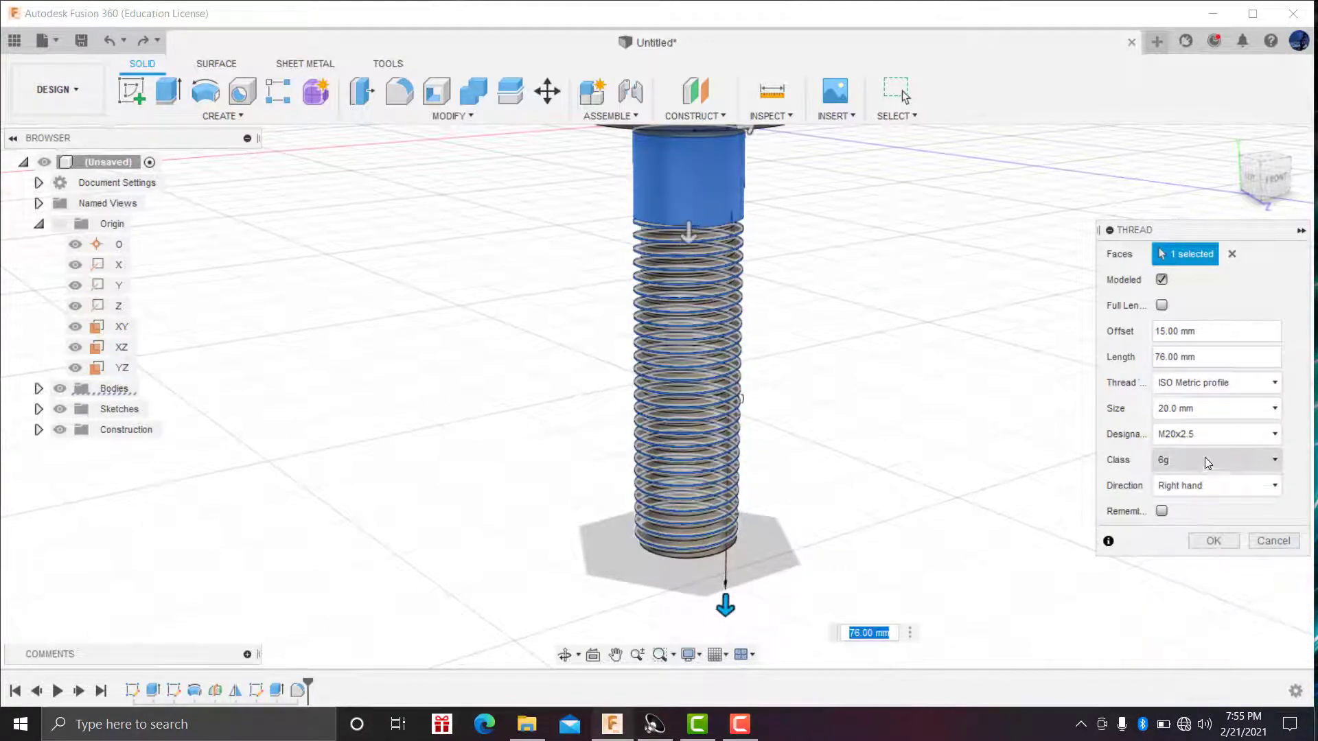
# Keep size 20.0 mm and designation M20x2.5, and apply the modeled thread
pyautogui.click(1194, 412)
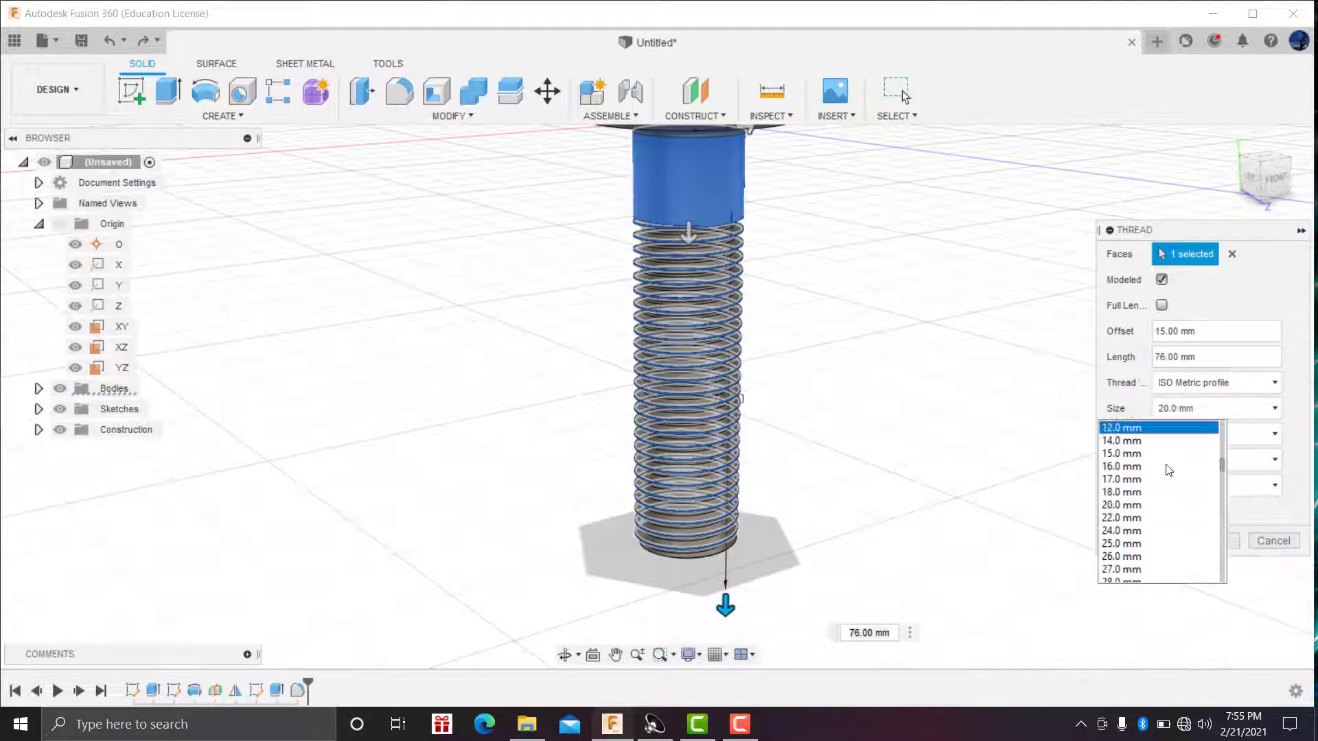
pyautogui.click(1142, 508)
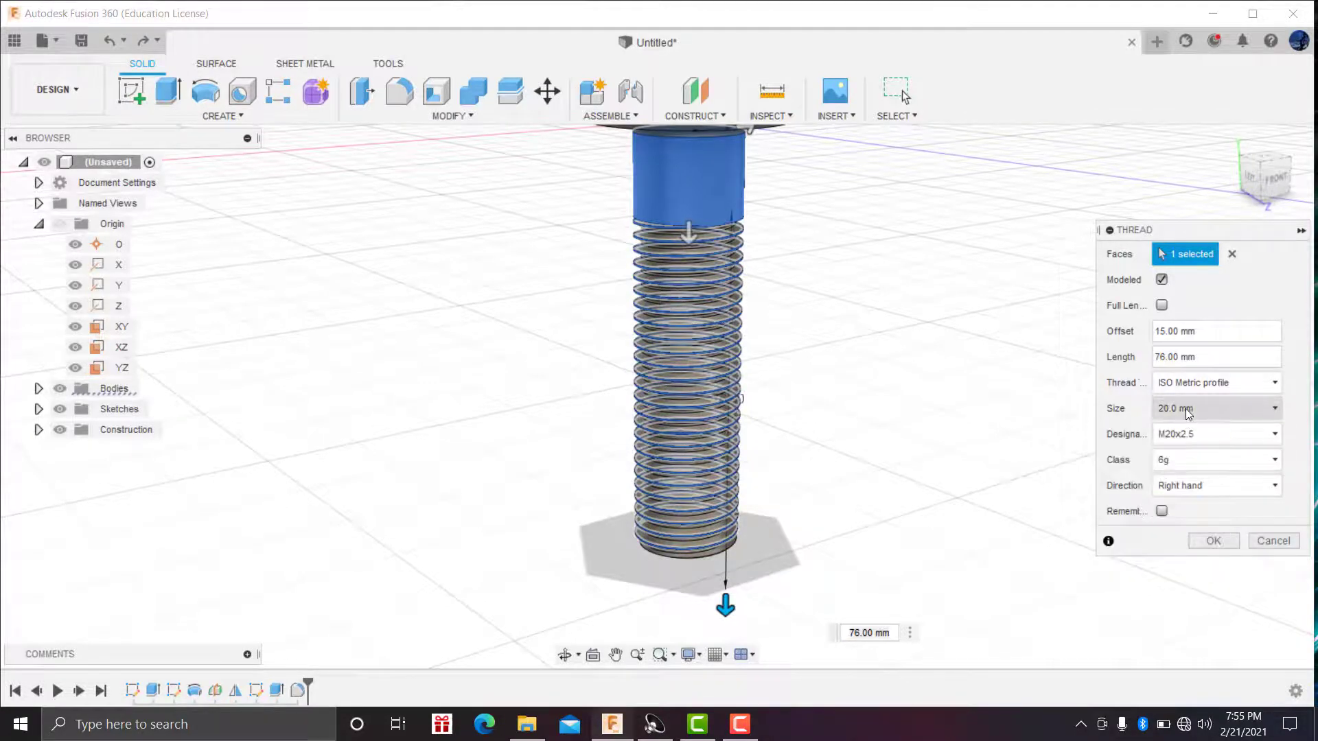
pyautogui.click(1208, 439)
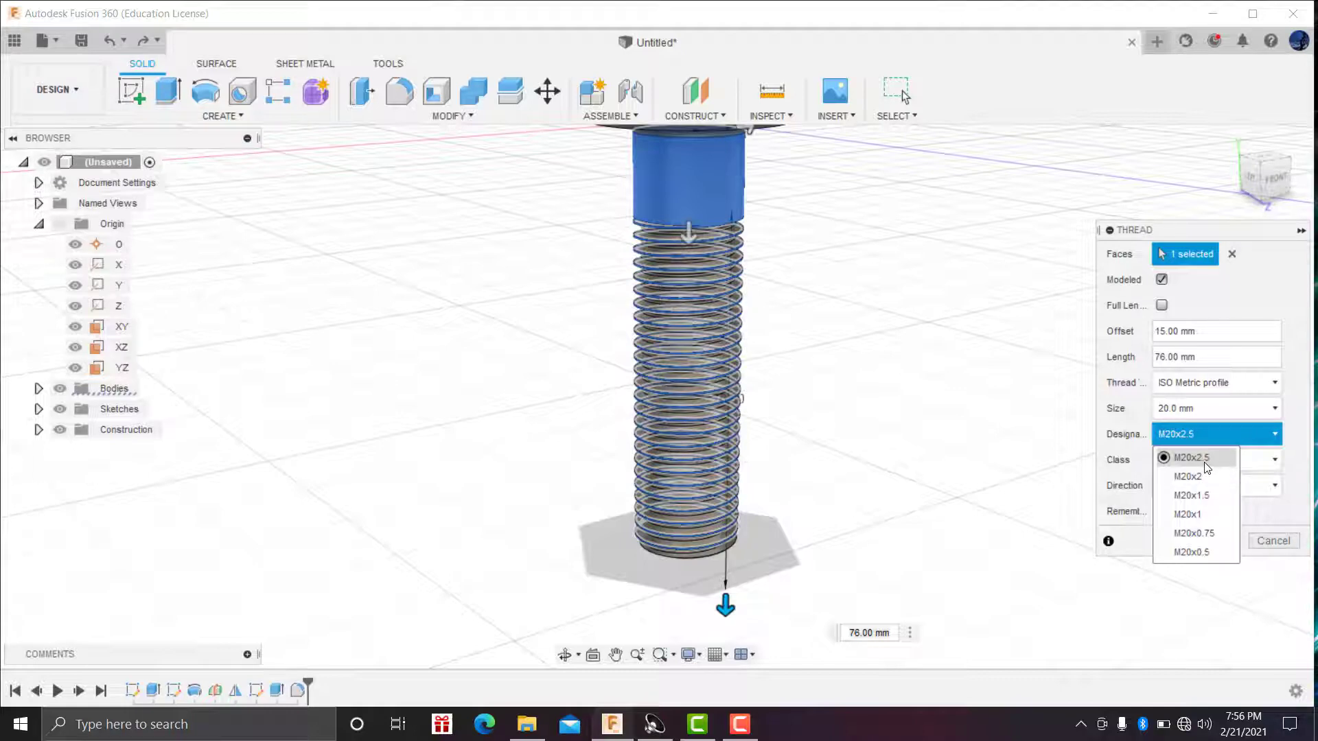
pyautogui.click(1207, 467)
pyautogui.click(1221, 543)
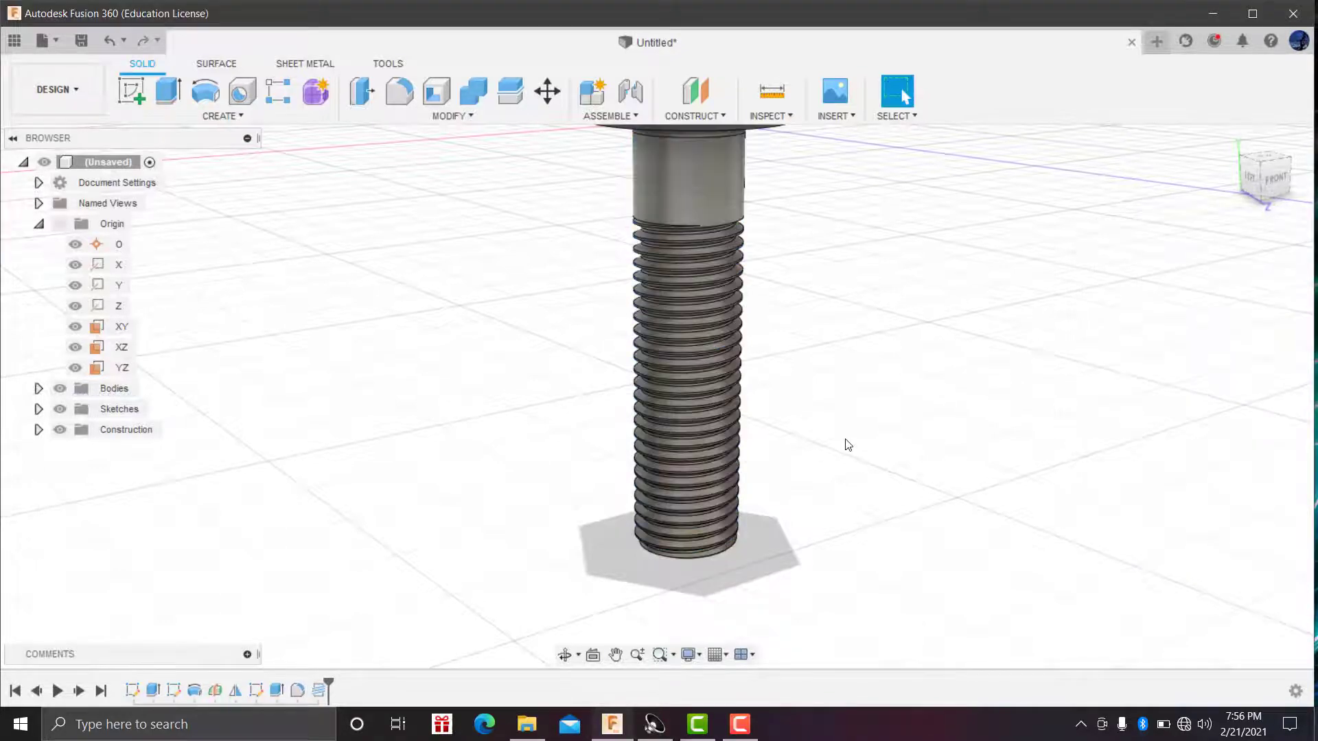
# Orbit to inspect the threaded bolt from below and the side, then choose the RENDER workspace
pyautogui.scroll(2, 698, 612)
pyautogui.click(565, 654)
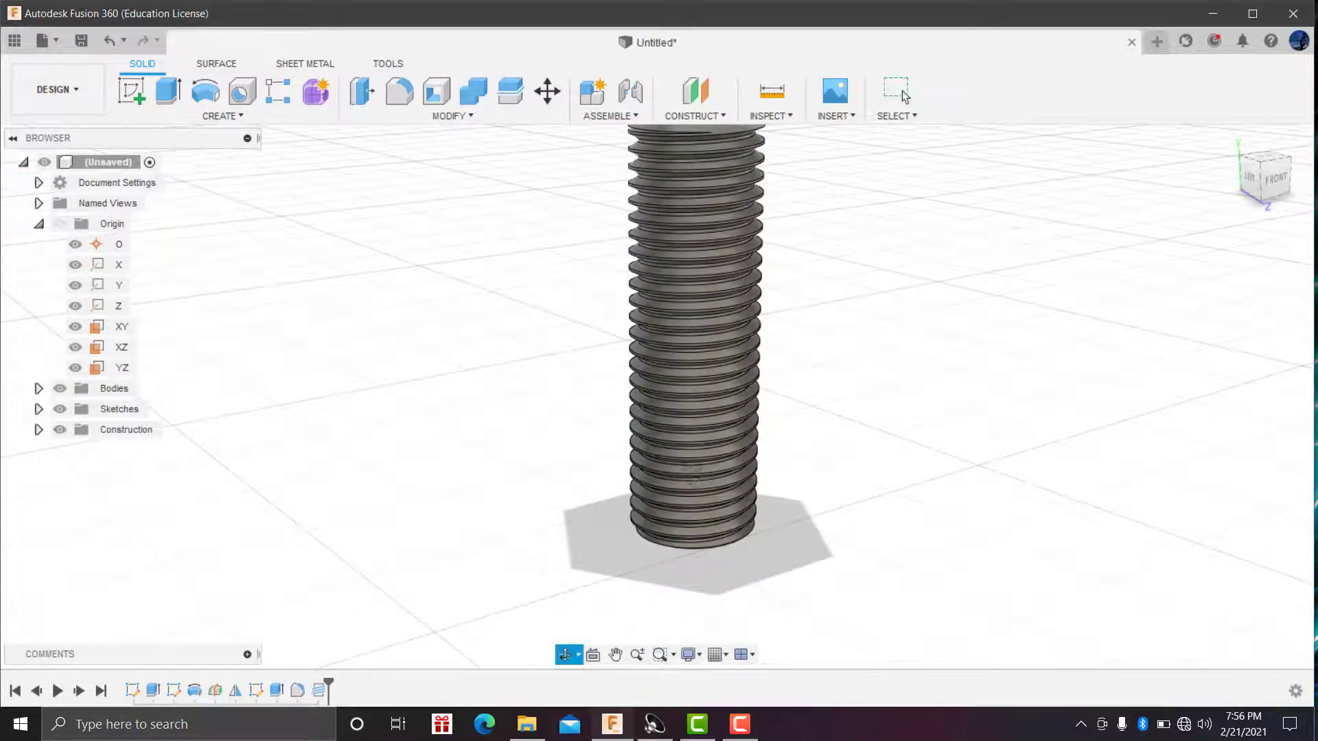
pyautogui.moveTo(653, 552); pyautogui.dragTo(905, 96)
pyautogui.moveTo(645, 343)
pyautogui.mouseDown()
pyautogui.moveTo(638, 510)
pyautogui.moveTo(816, 359)
pyautogui.moveTo(786, 402)
pyautogui.mouseUp()
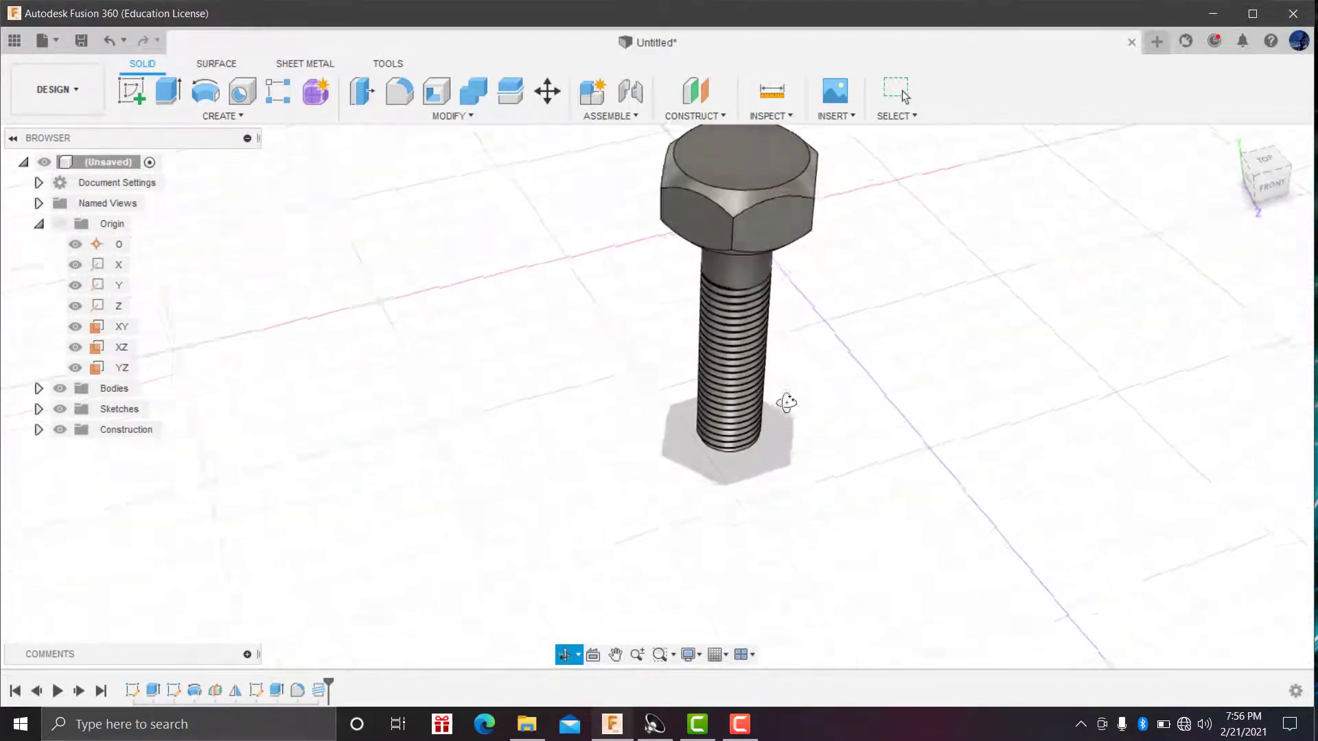
pyautogui.rightClick(882, 232)
pyautogui.click(927, 236)
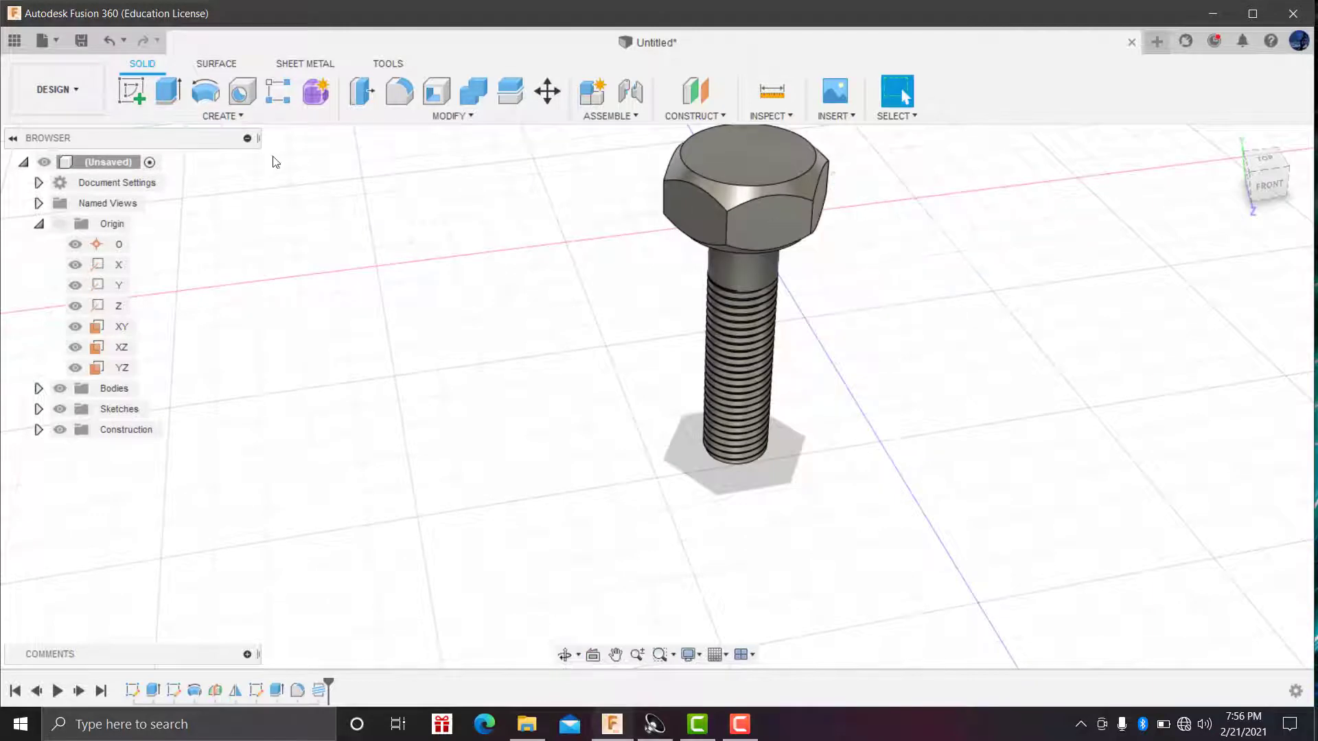
pyautogui.click(84, 103)
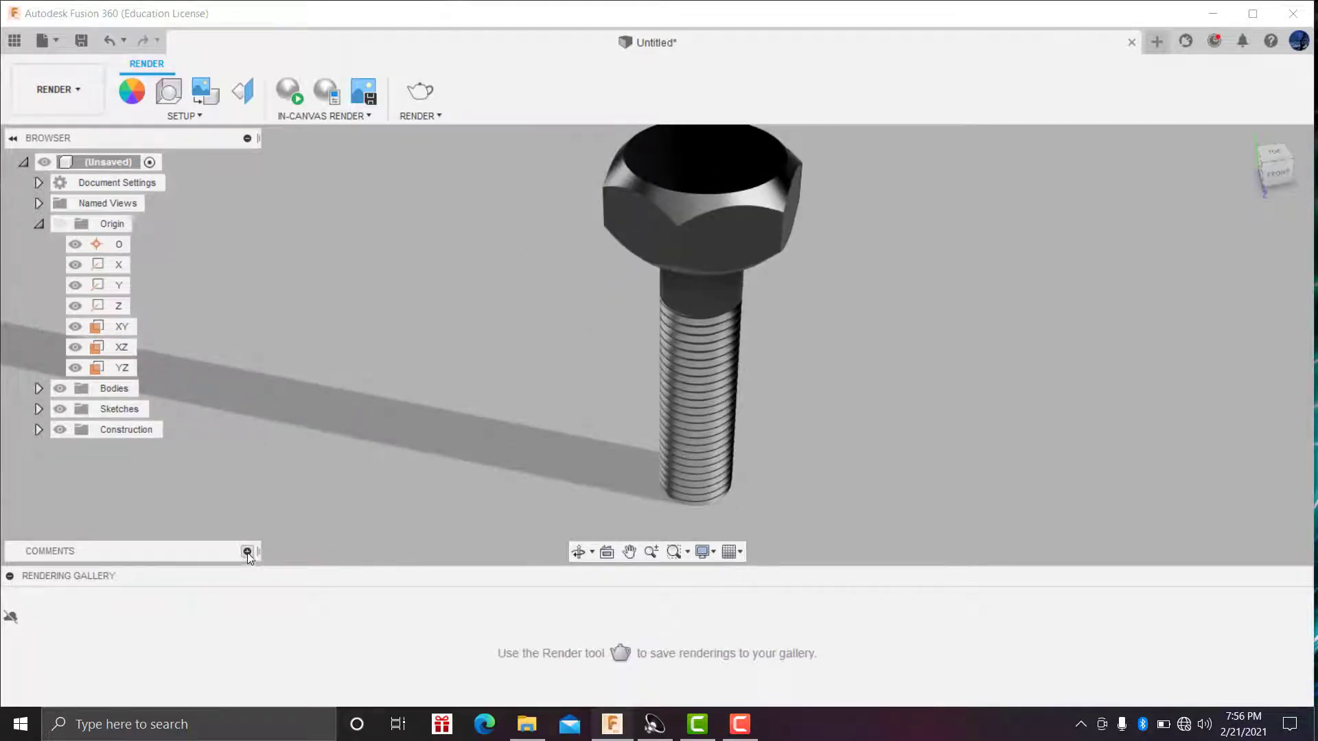
# Collapse the Comments and Rendering Gallery panels to enlarge the view
pyautogui.click(247, 552)
pyautogui.click(247, 355)
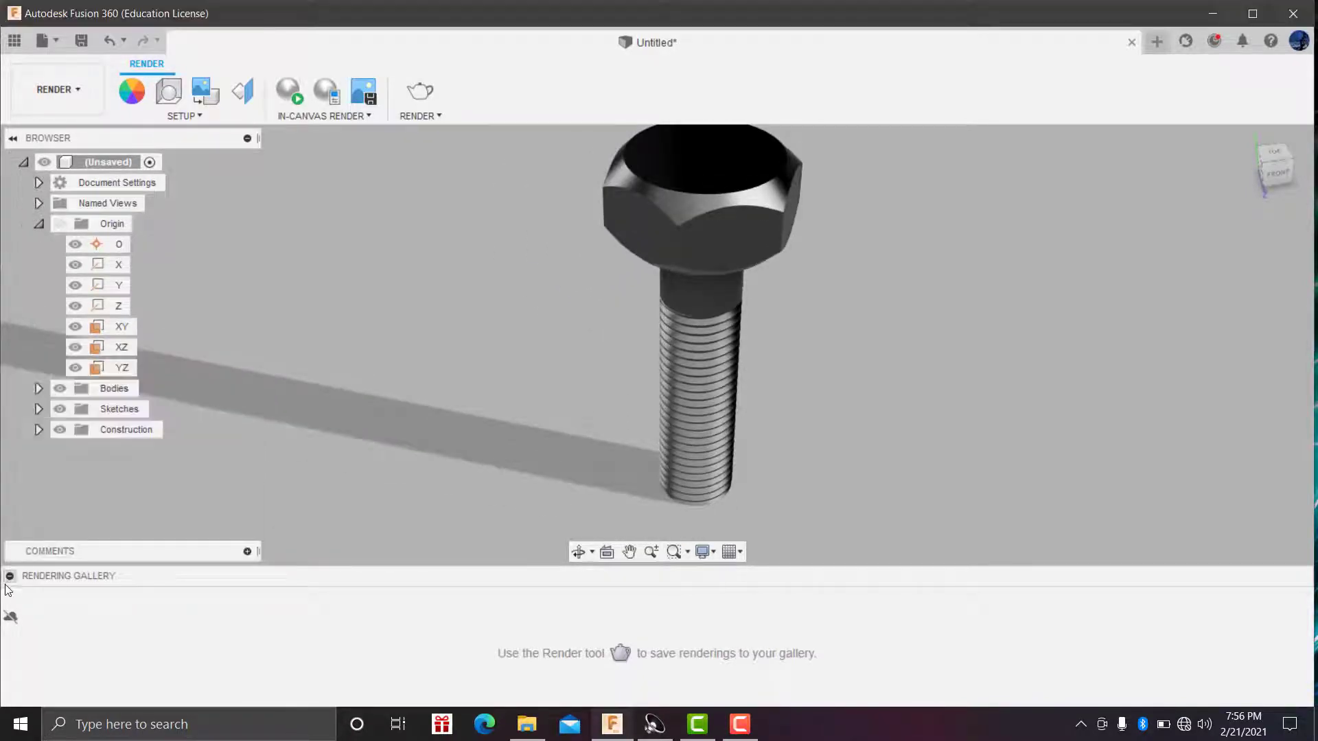
pyautogui.click(9, 576)
pyautogui.scroll(3, 939, 350)
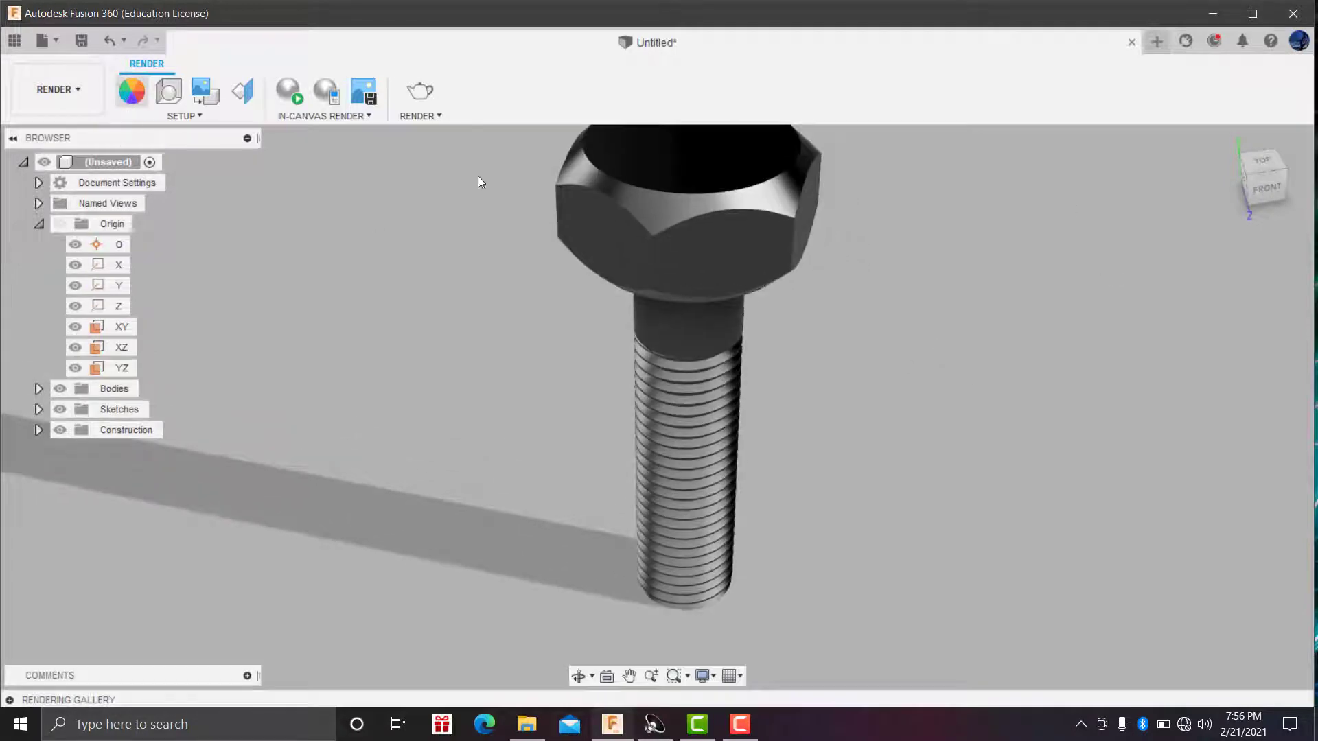
# Open the Appearance library and expand the Metal > Aluminum folder
pyautogui.press('a')
pyautogui.scroll(-1, 998, 573)
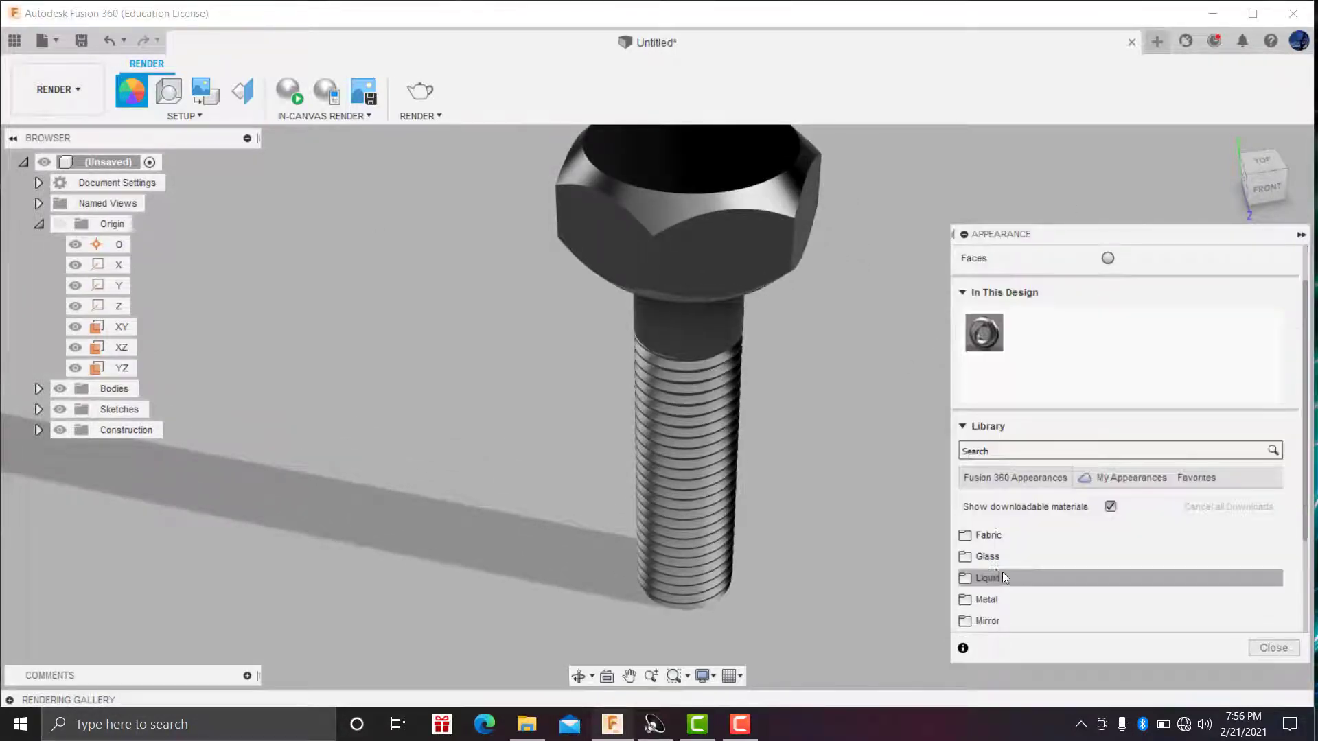
pyautogui.scroll(-2, 1002, 571)
pyautogui.click(1012, 470)
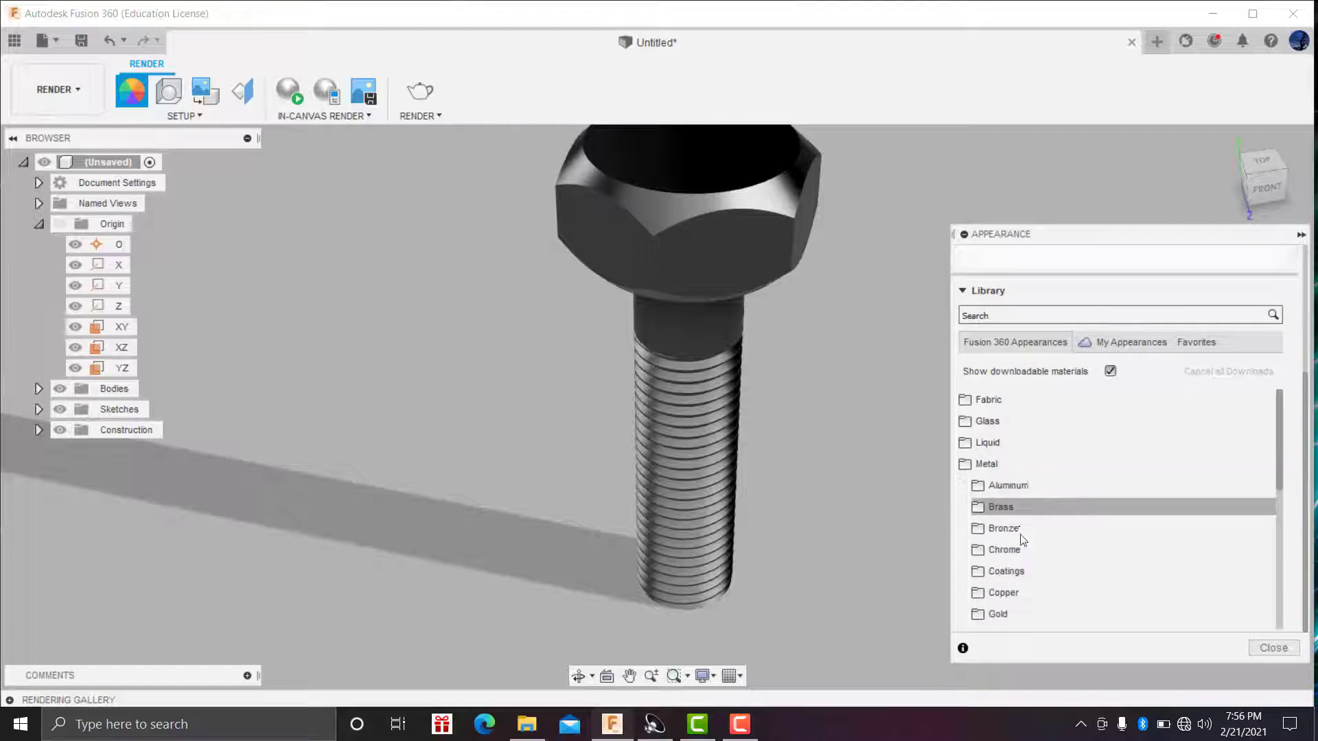
pyautogui.click(1006, 485)
pyautogui.scroll(-3, 1022, 554)
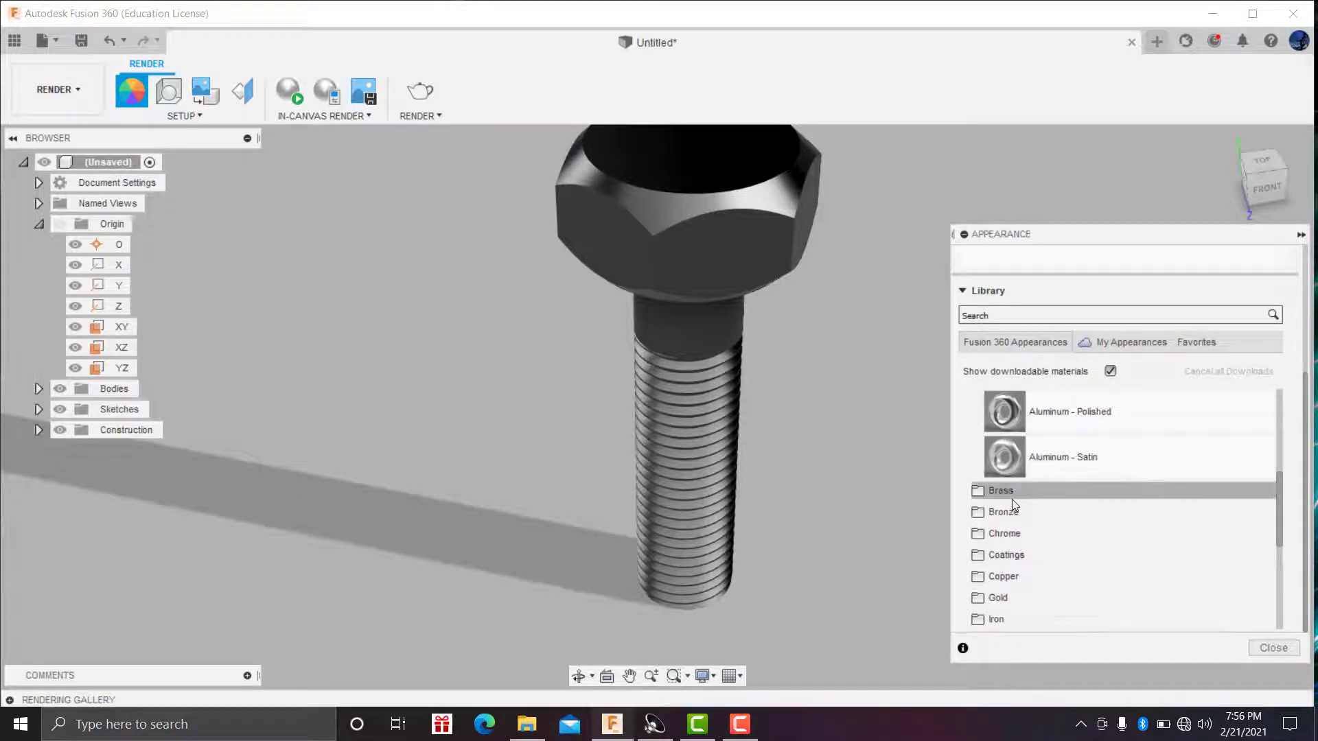
pyautogui.scroll(3, 1011, 500)
# Drag Aluminum - Polished onto the bolt, then collapse the Appearance panel
pyautogui.moveTo(1009, 561); pyautogui.dragTo(702, 365)
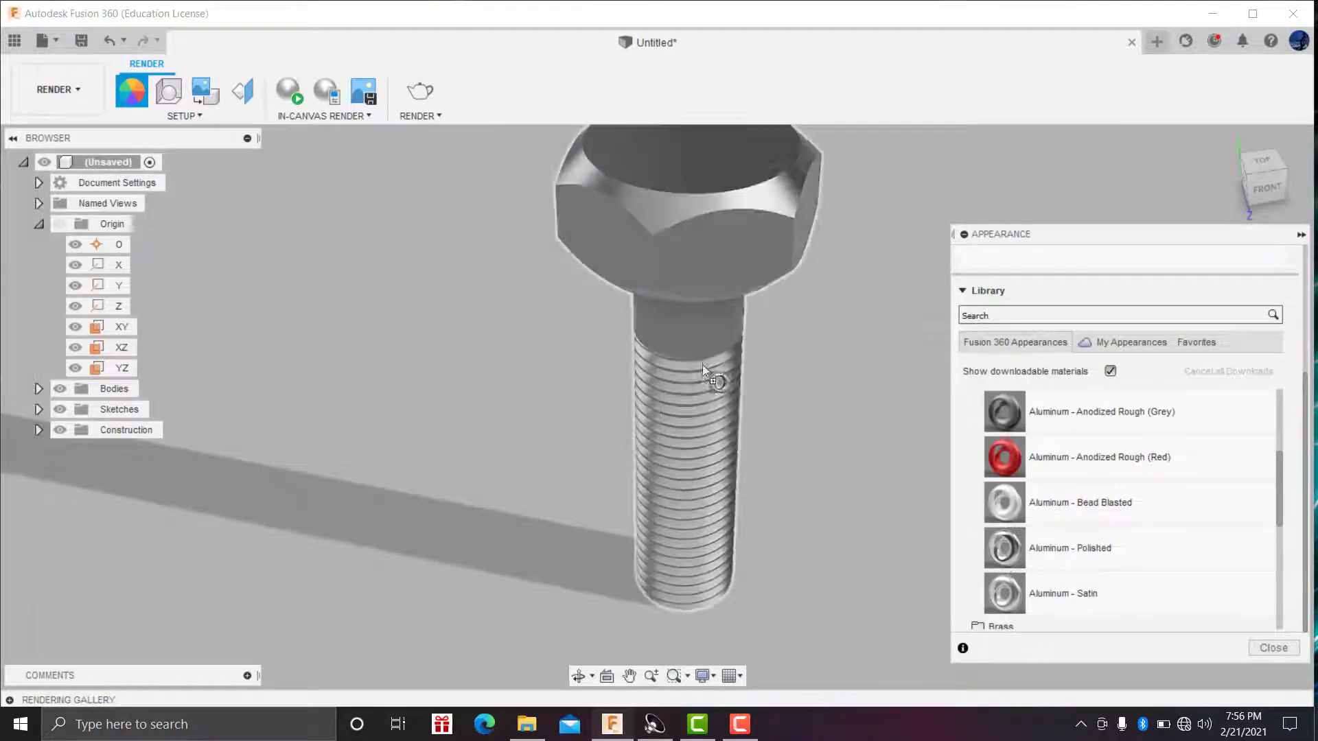
pyautogui.moveTo(1026, 607); pyautogui.dragTo(670, 411)
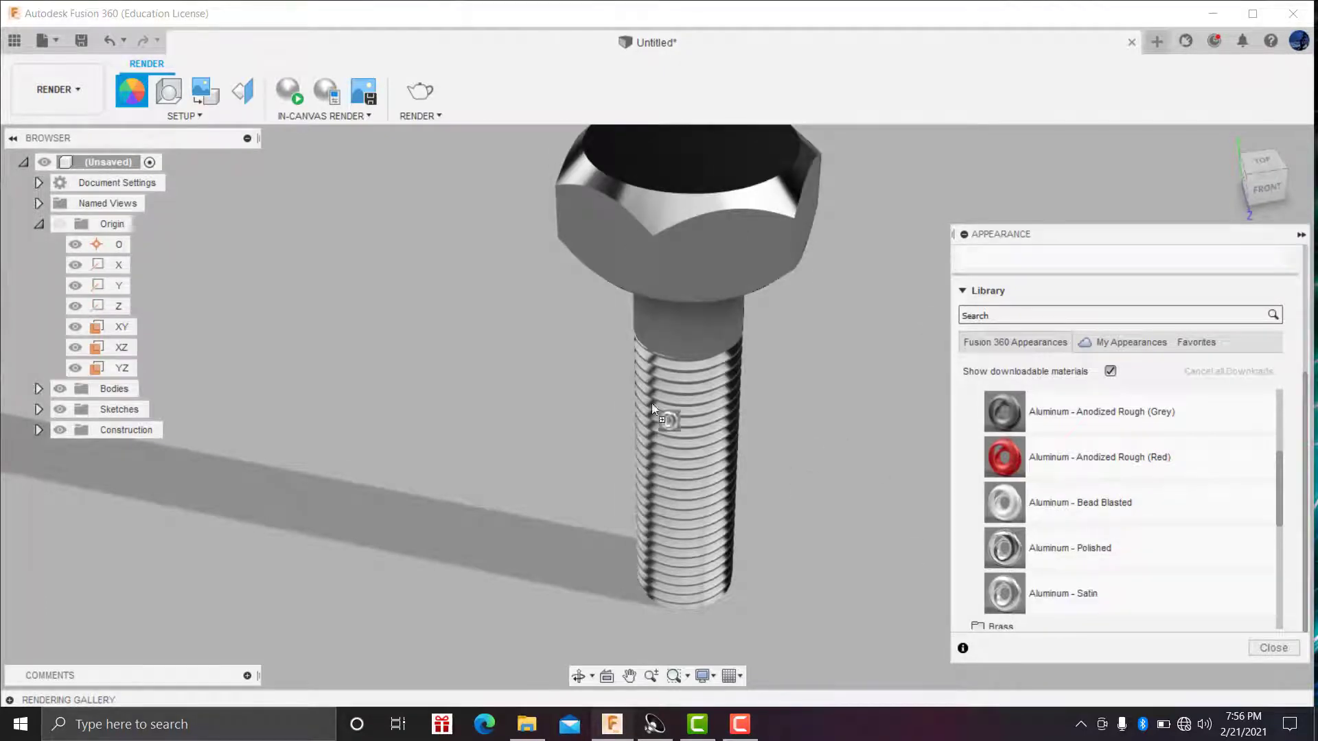
pyautogui.scroll(-5, 1088, 432)
pyautogui.scroll(3, 1030, 480)
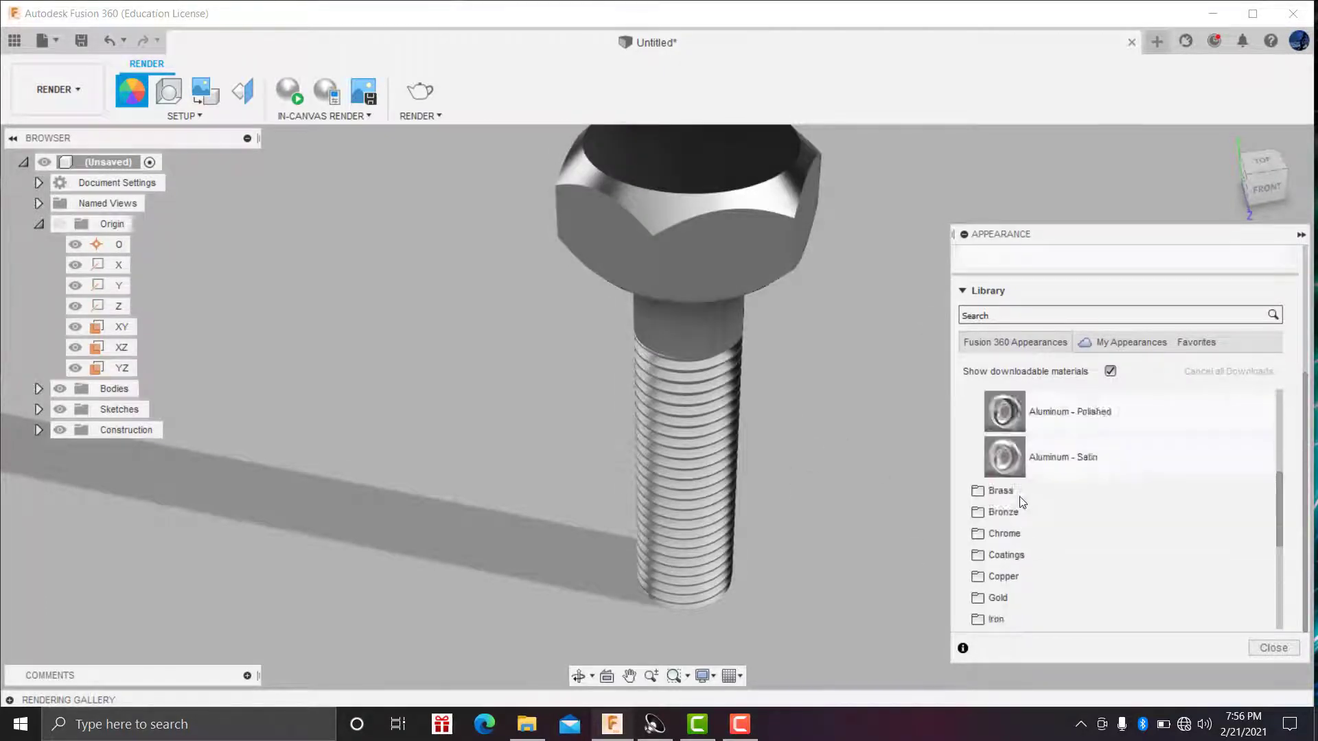
pyautogui.scroll(3, 1022, 460)
pyautogui.scroll(3, 1021, 456)
pyautogui.scroll(3, 1021, 456)
pyautogui.scroll(-2, 1021, 456)
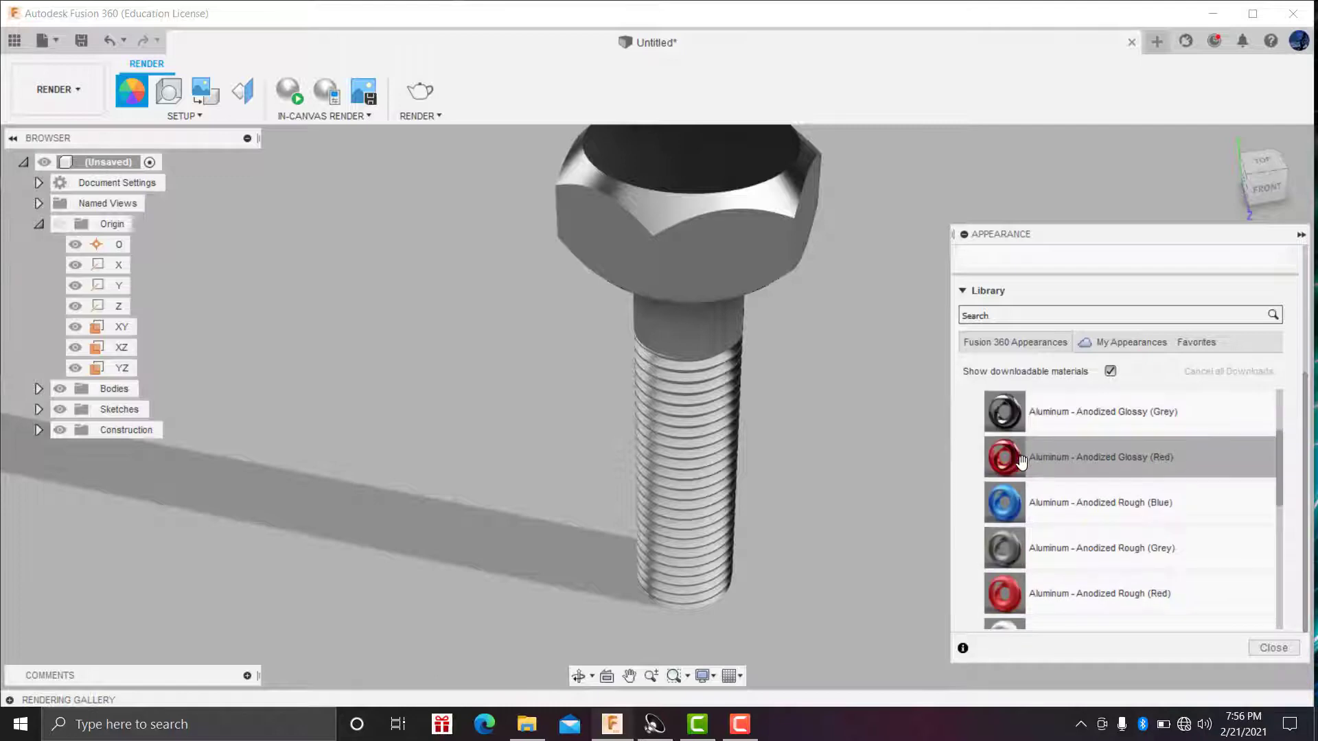
pyautogui.scroll(2, 1022, 466)
pyautogui.scroll(-8, 1023, 489)
pyautogui.scroll(3, 1023, 488)
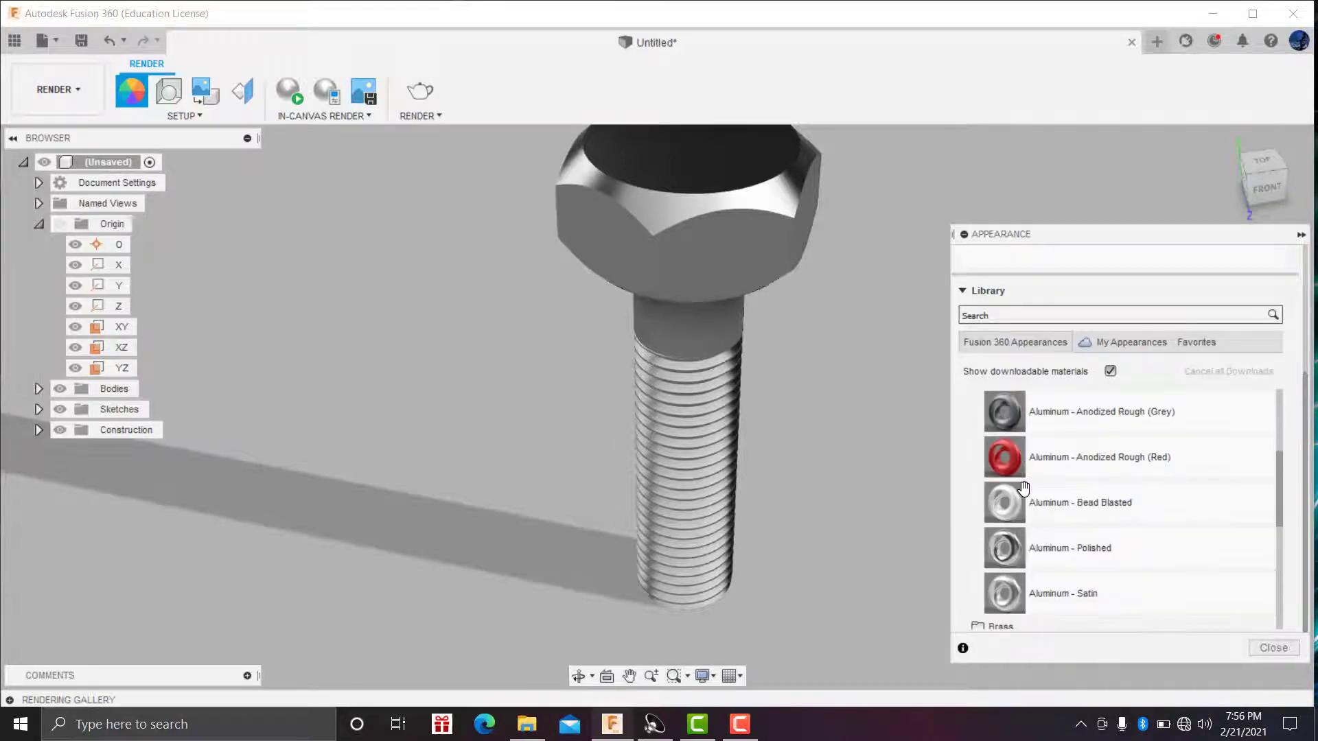
pyautogui.moveTo(1005, 503); pyautogui.dragTo(768, 379)
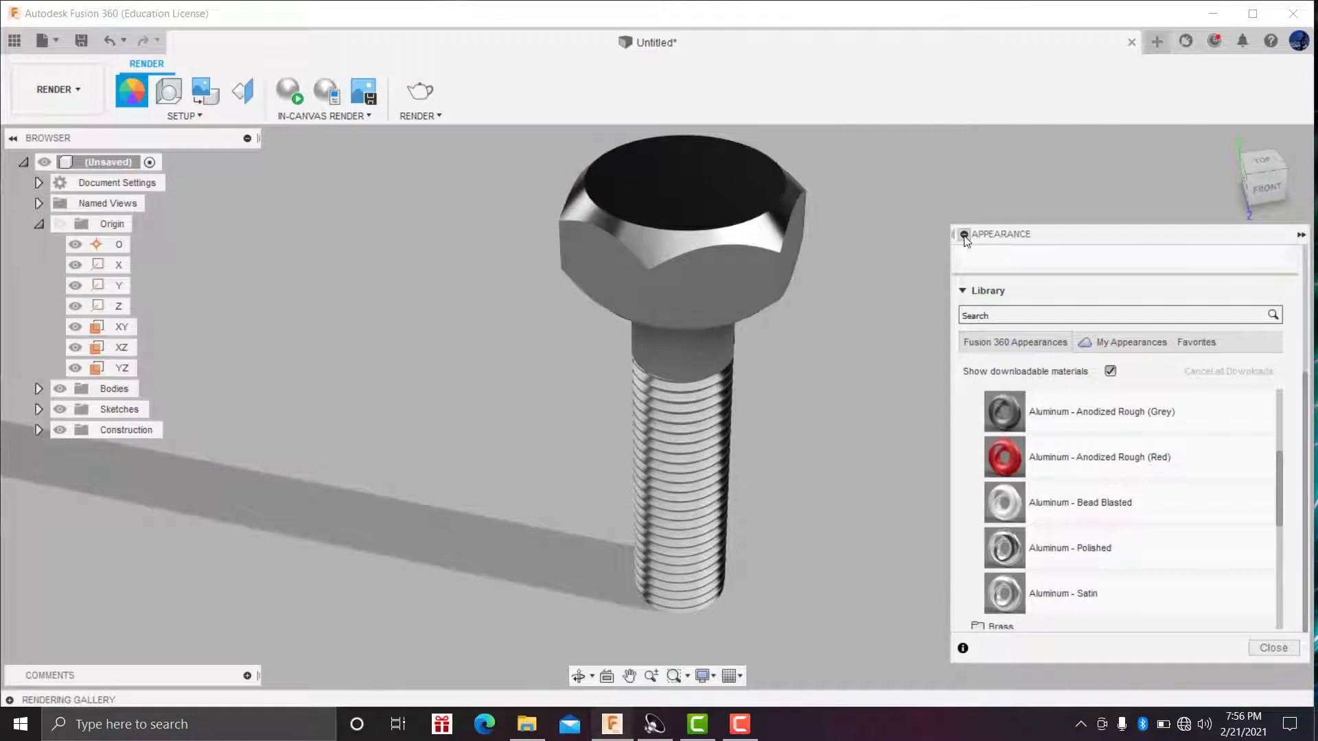
pyautogui.click(965, 235)
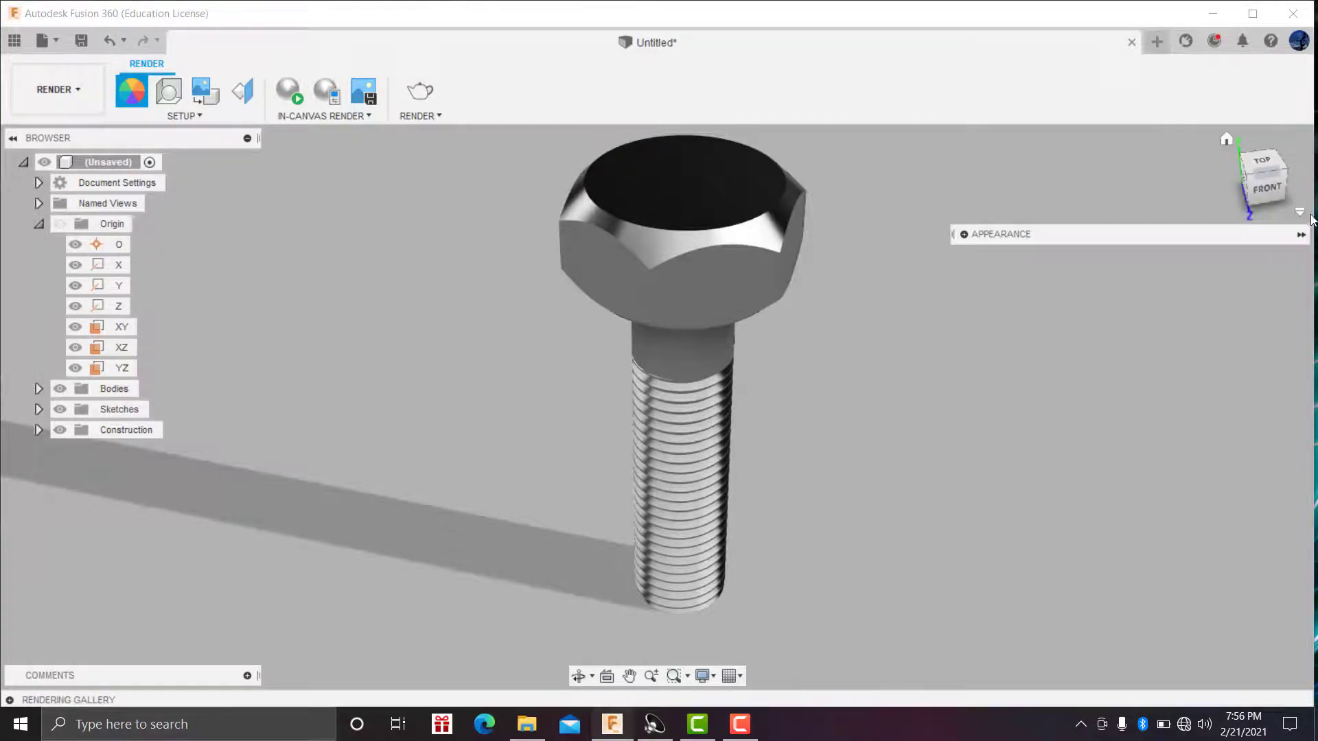
pyautogui.click(963, 235)
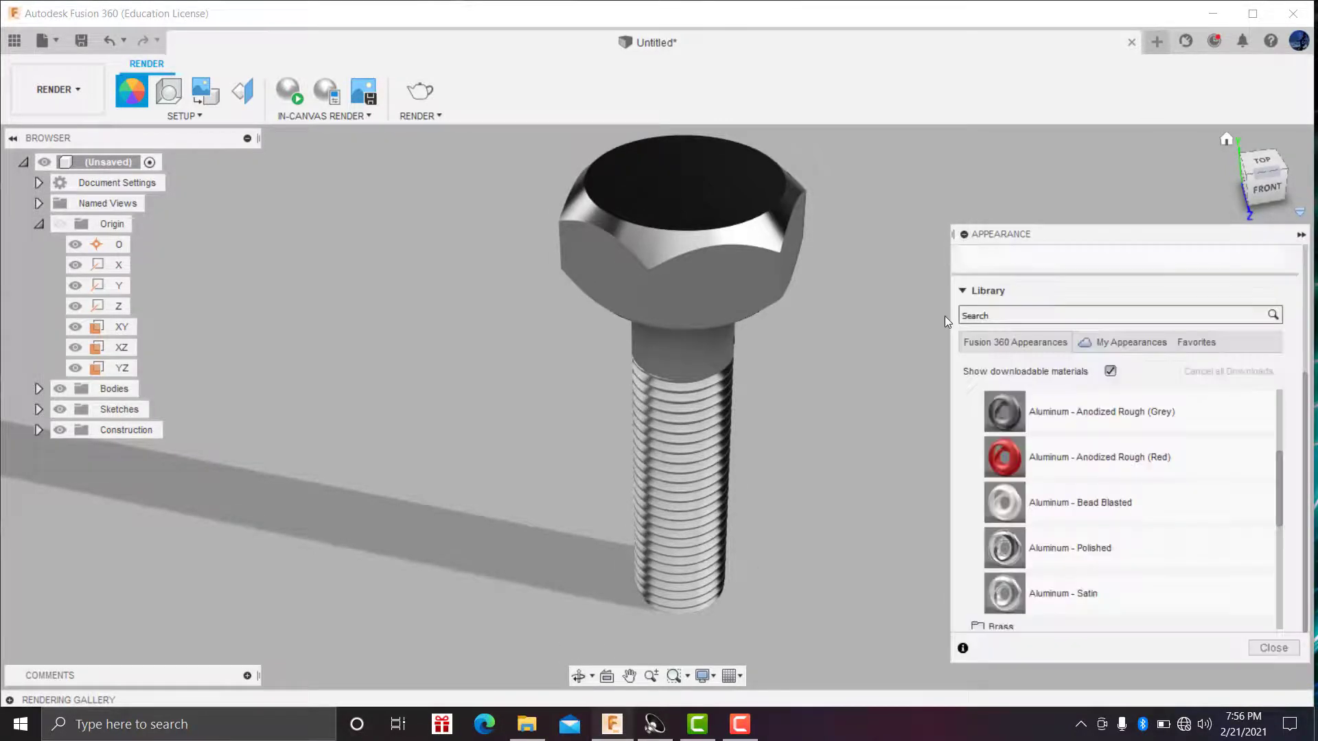
pyautogui.click(963, 236)
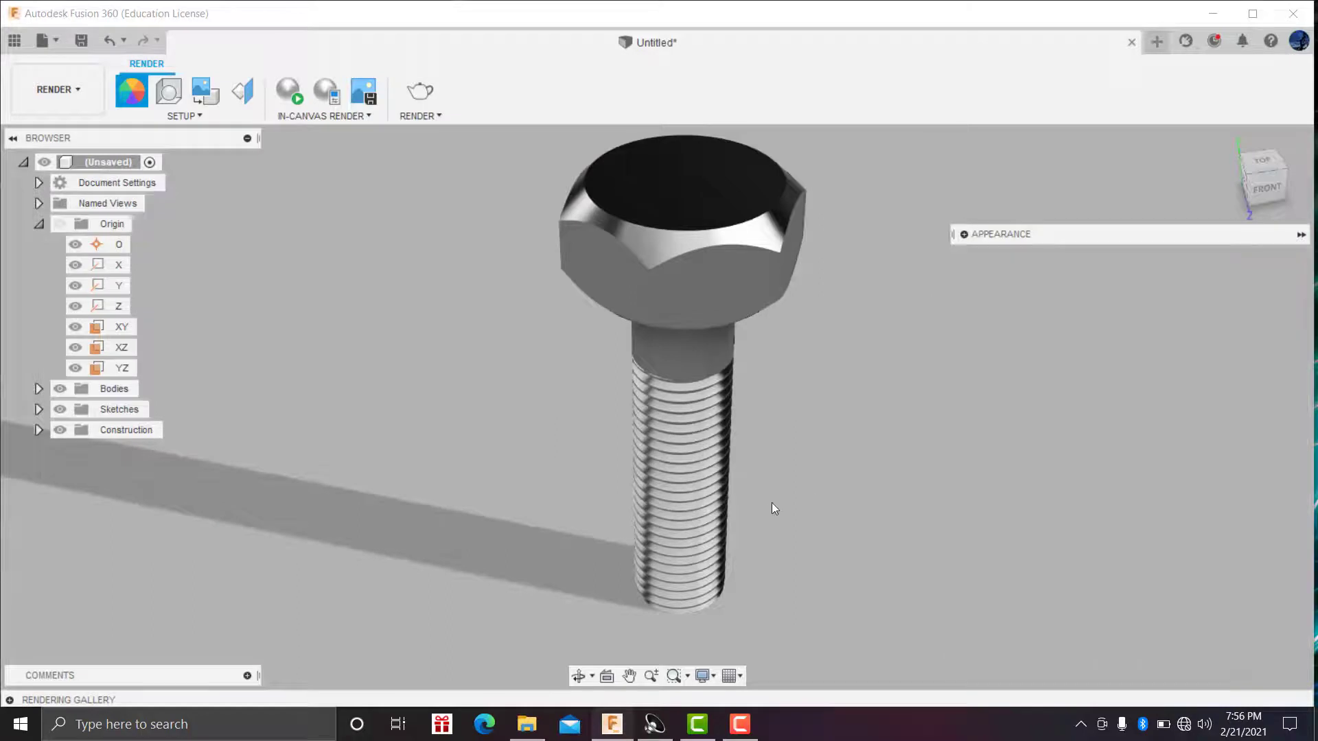
pyautogui.click(579, 676)
pyautogui.moveTo(618, 617); pyautogui.dragTo(651, 537)
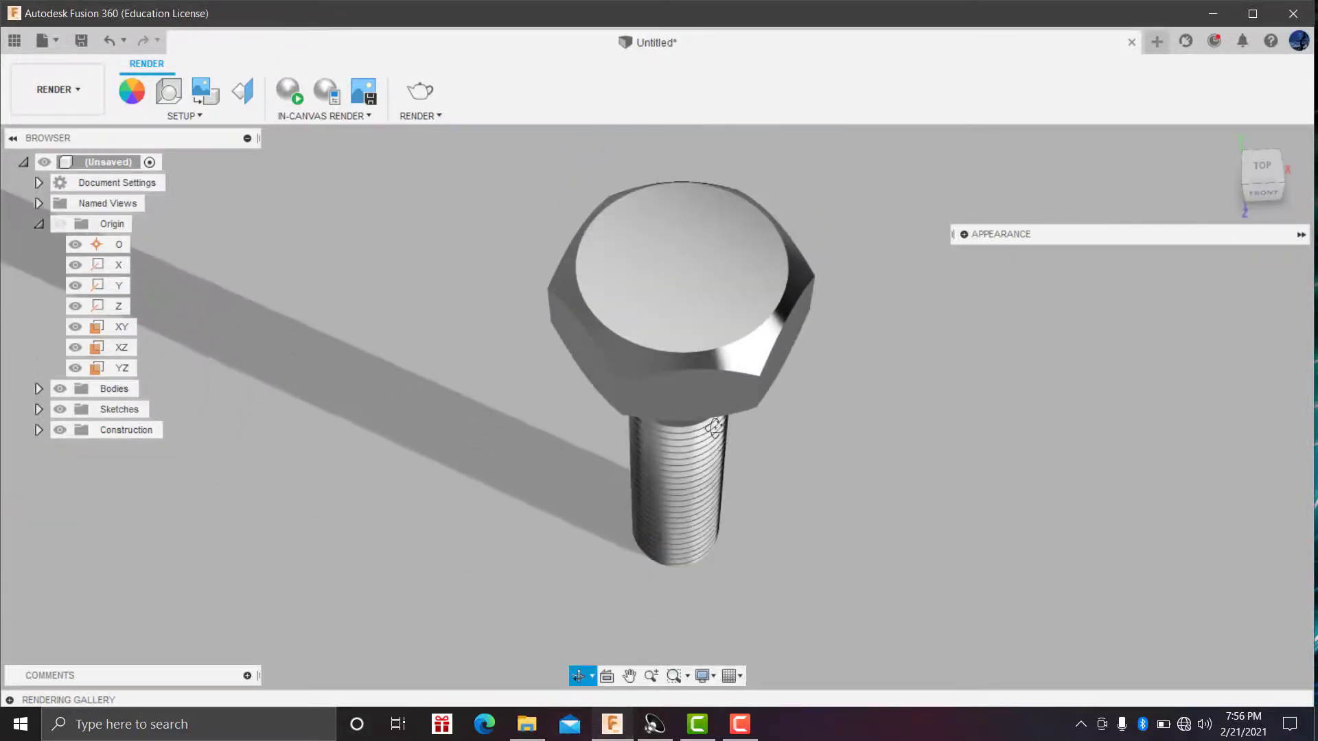